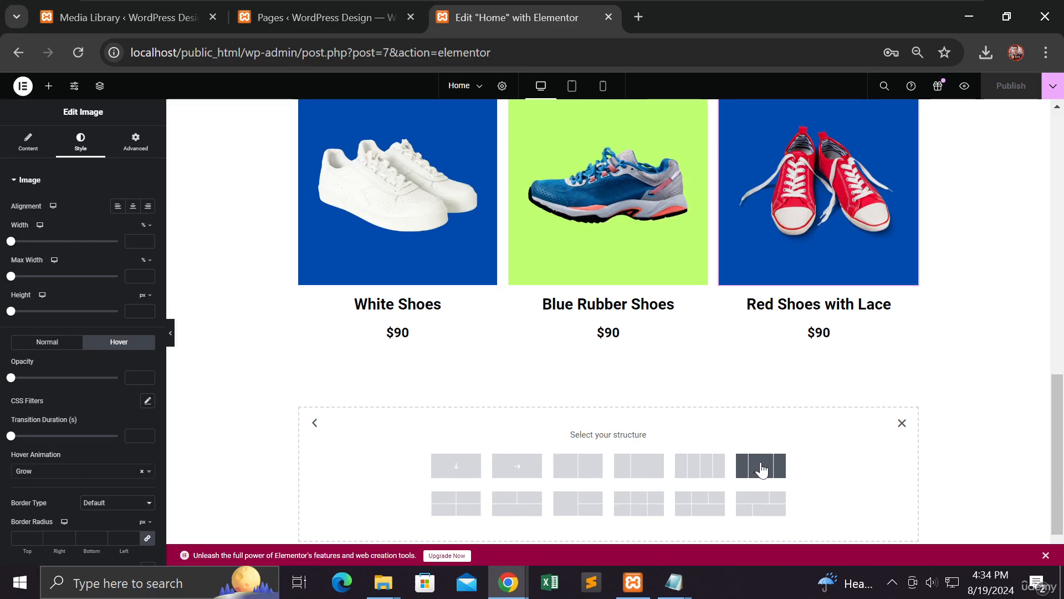
# Step: Add a three-column row with a wider middle column below the shoes and bring up the widget list
pyautogui.click(761, 468)
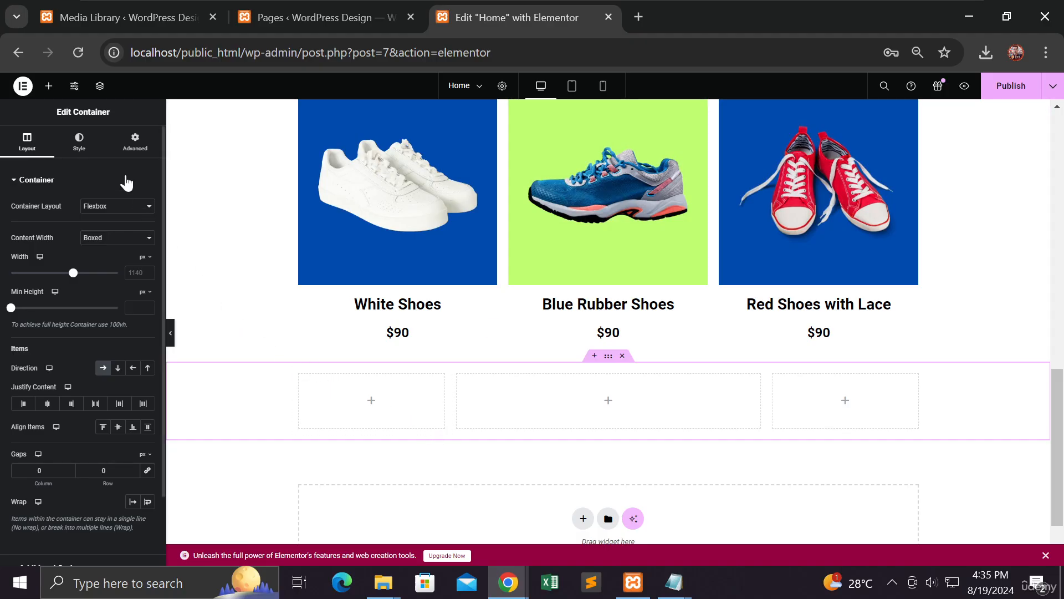
pyautogui.click(48, 89)
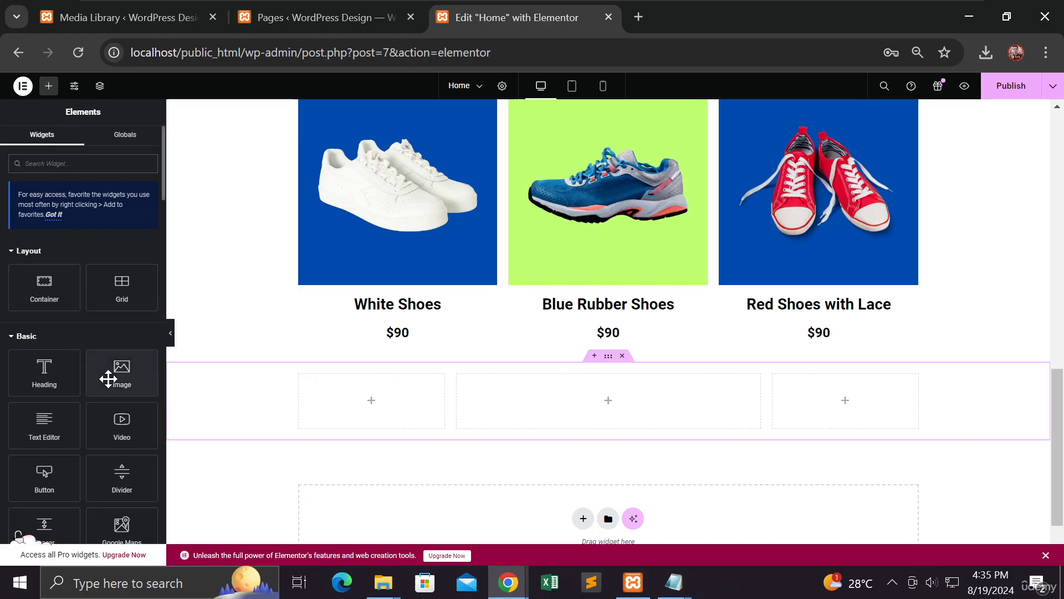
# Step: Add an Image widget to the first column, upload services 1-3.jpg, and insert the facial-mask picture
pyautogui.moveTo(108, 379); pyautogui.dragTo(358, 414)
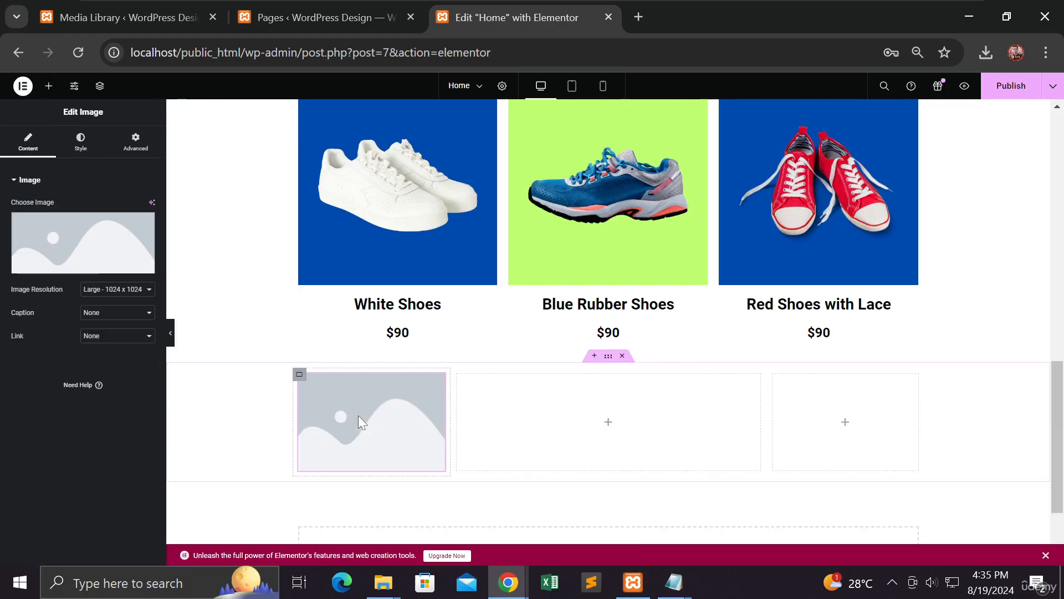
pyautogui.click(84, 237)
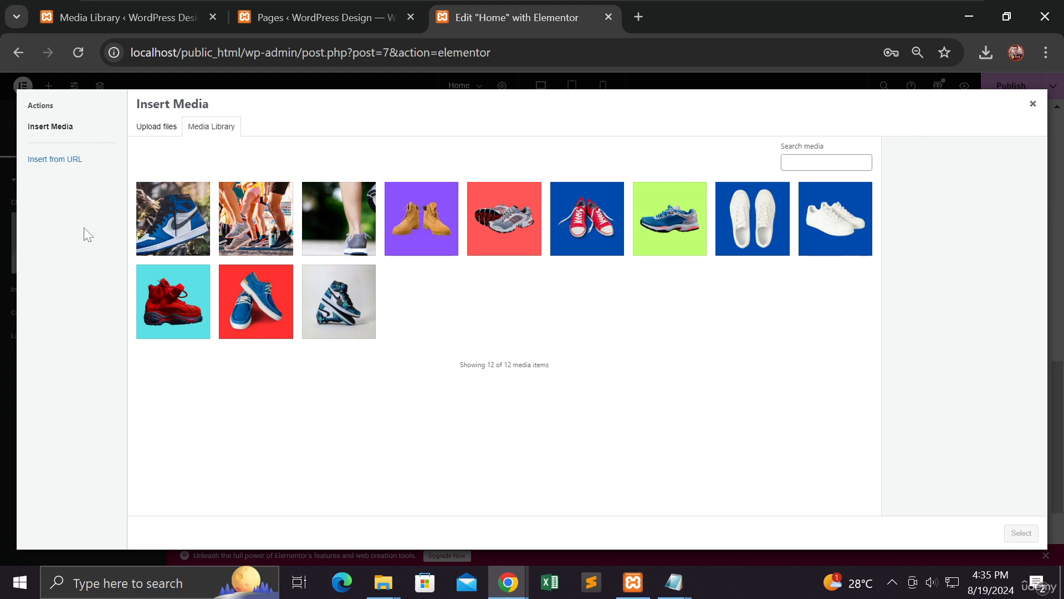
pyautogui.click(166, 127)
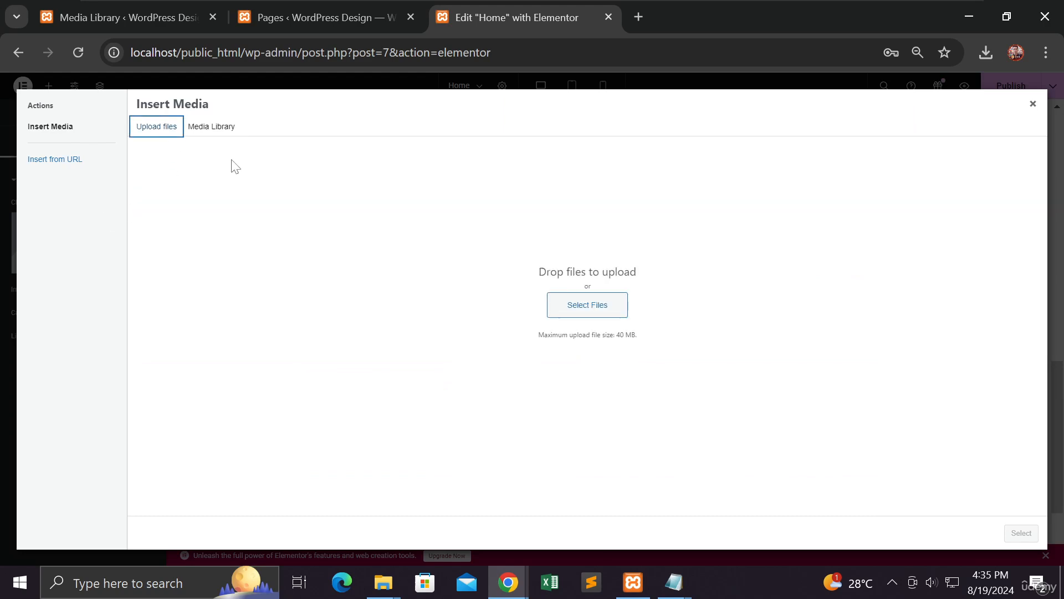
pyautogui.click(584, 305)
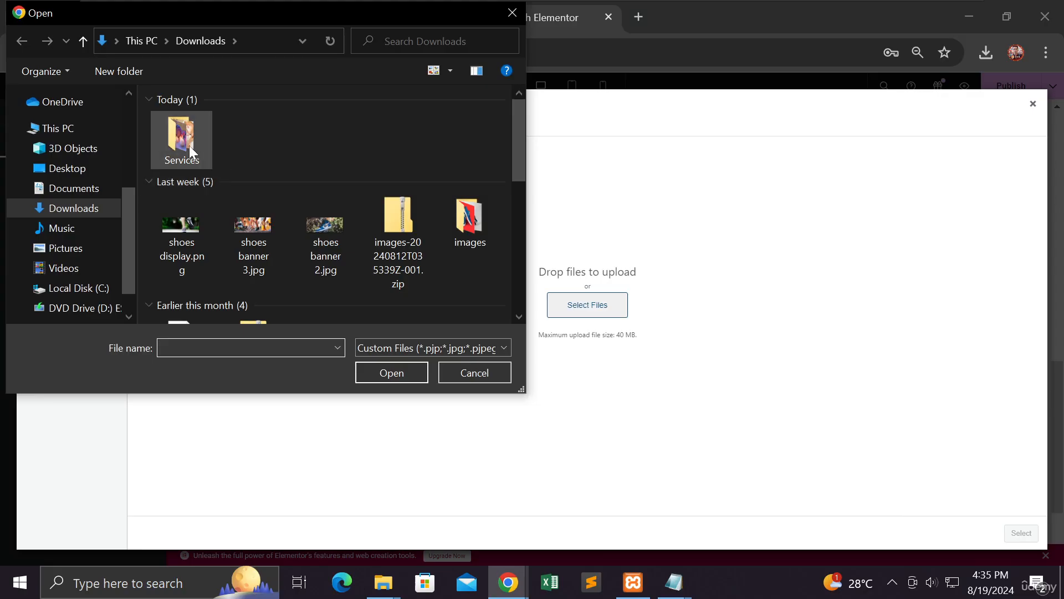
pyautogui.doubleClick(189, 145)
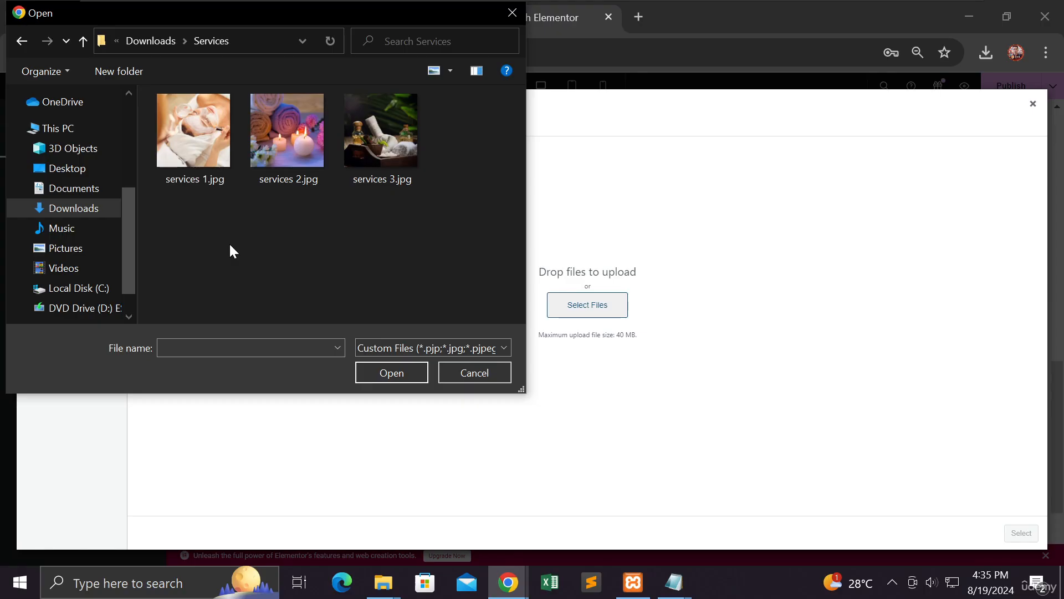
pyautogui.click(199, 159)
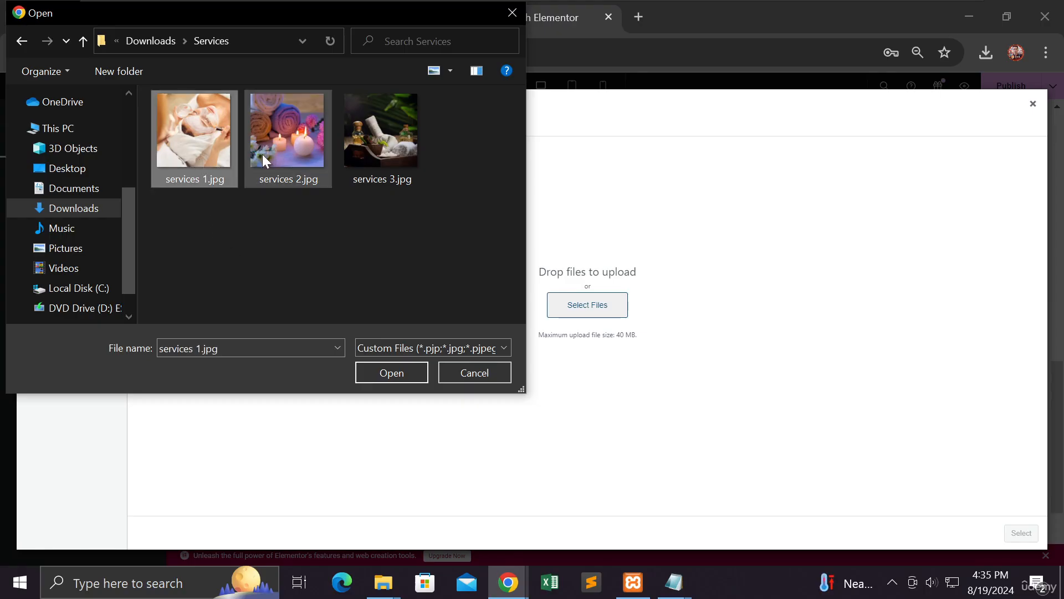
pyautogui.hotkey('ctrl', 'a')
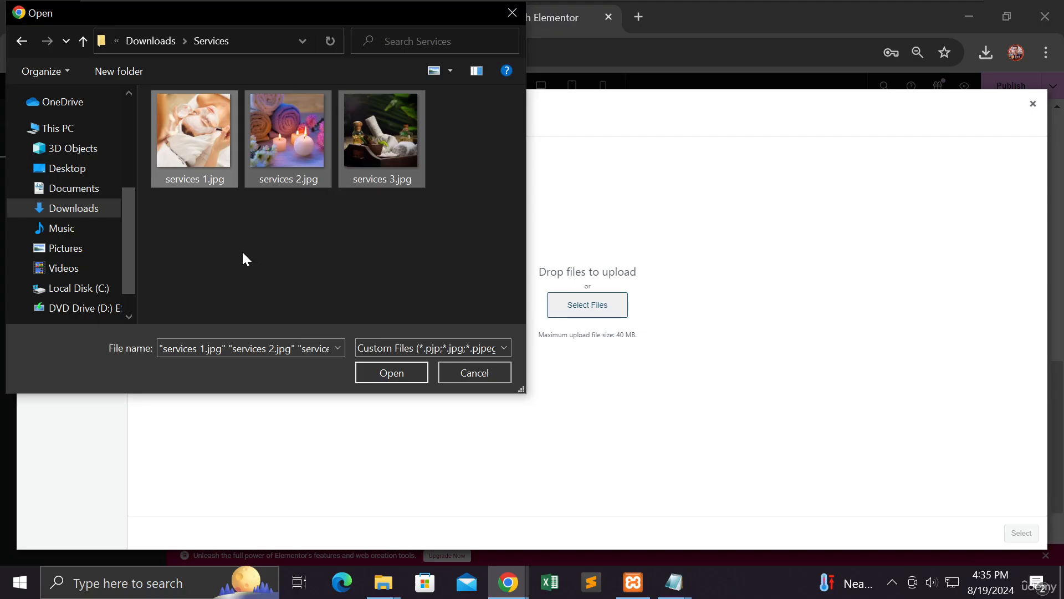
pyautogui.click(381, 380)
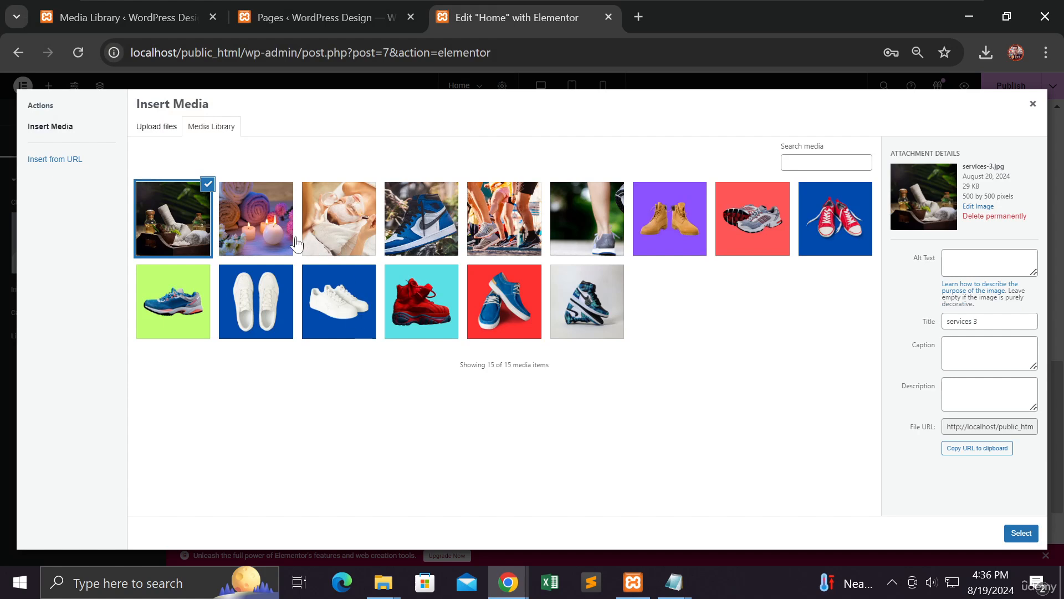
pyautogui.click(345, 245)
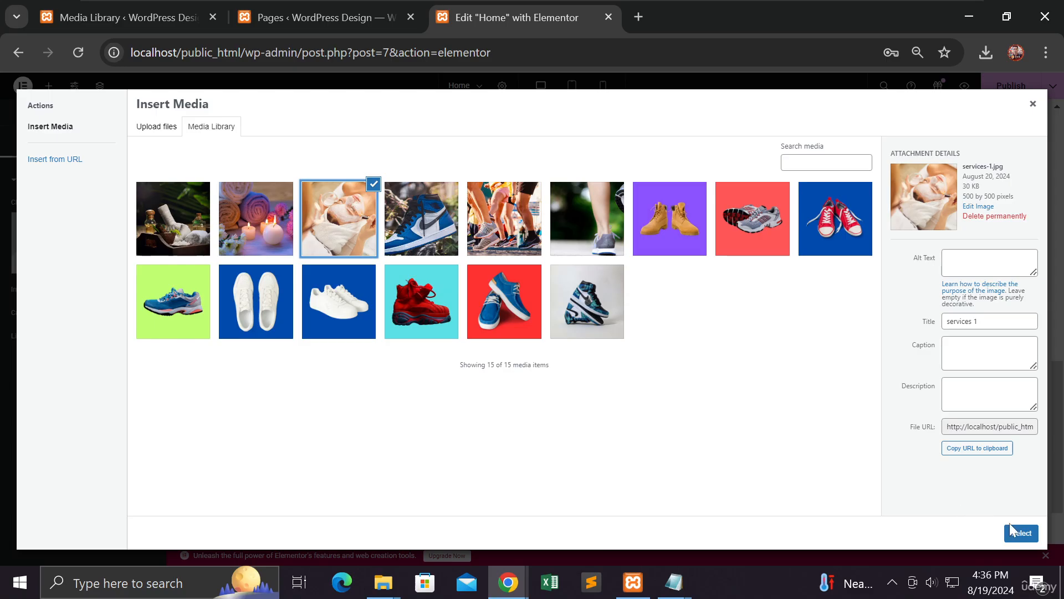
pyautogui.click(1021, 533)
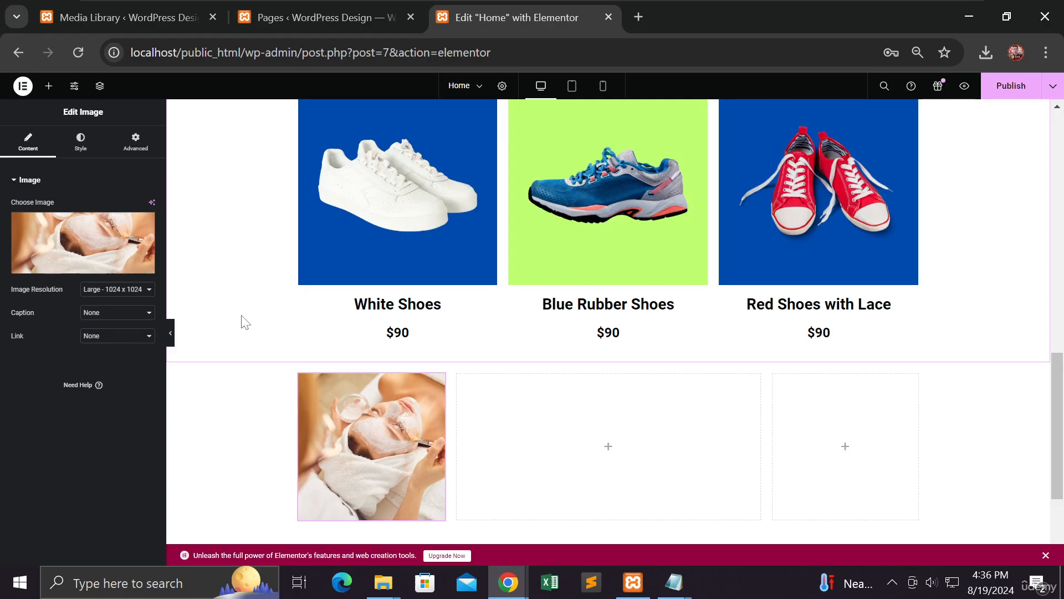
# Step: Add a 'Facial Spa' heading under the facial-mask image, then switch to the Media Library
pyautogui.scroll(-3, 257, 391)
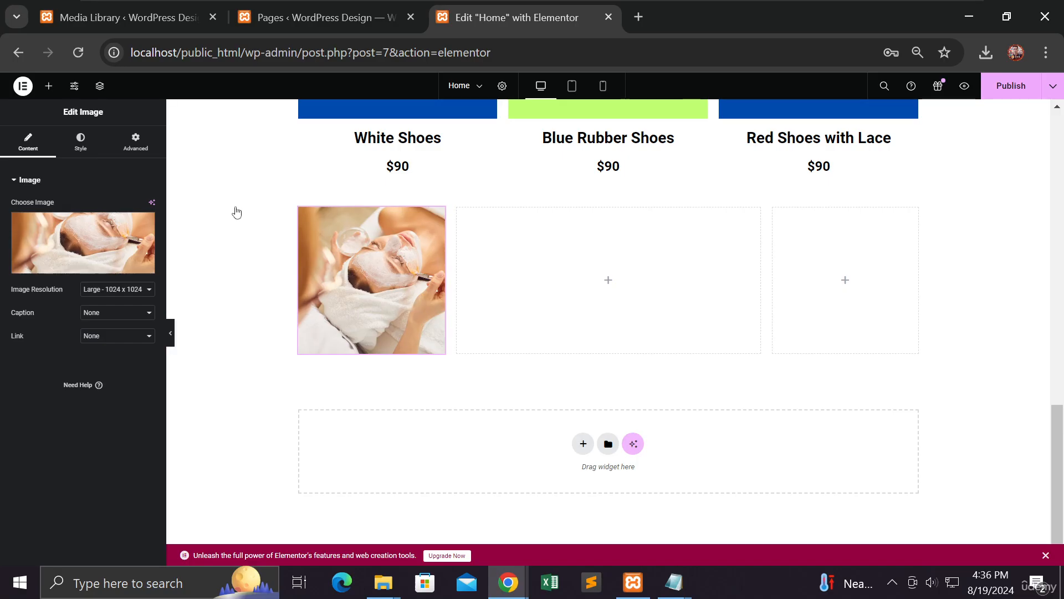
pyautogui.click(49, 87)
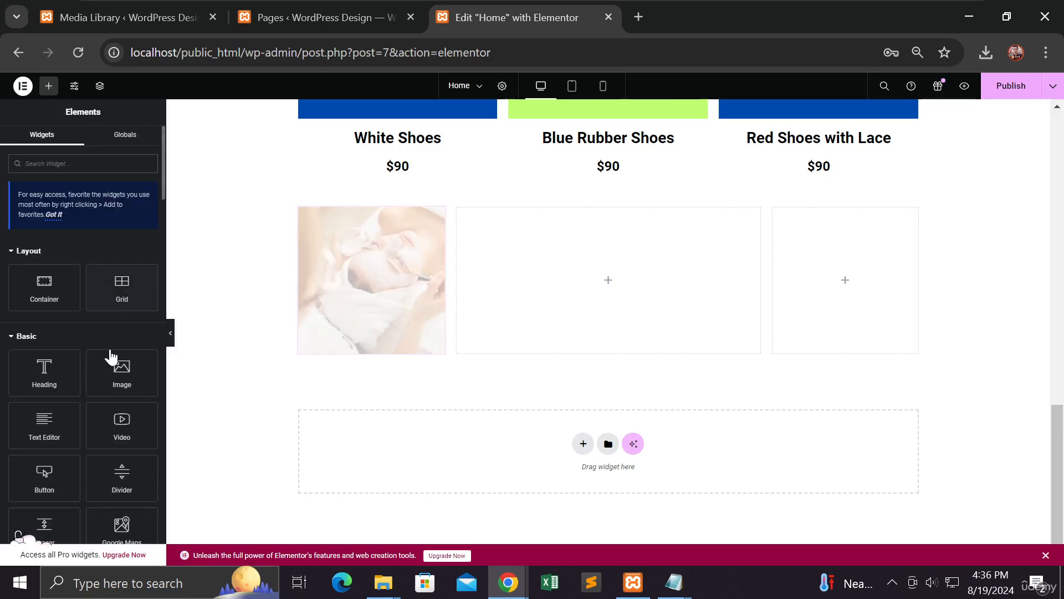
pyautogui.moveTo(52, 376); pyautogui.dragTo(374, 348)
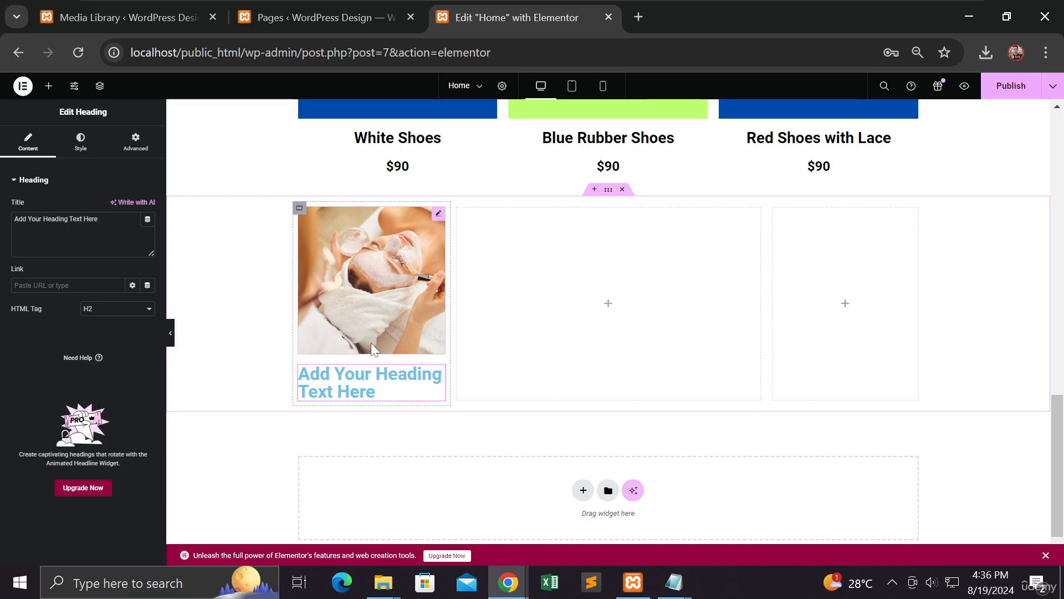
pyautogui.moveTo(111, 220); pyautogui.dragTo(10, 220)
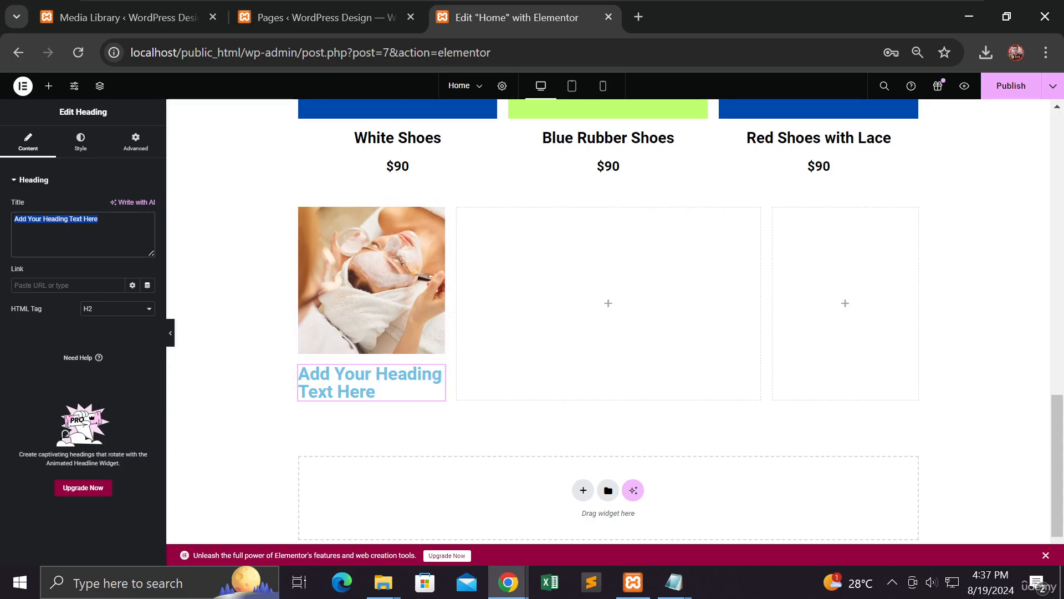
pyautogui.write('Fac')
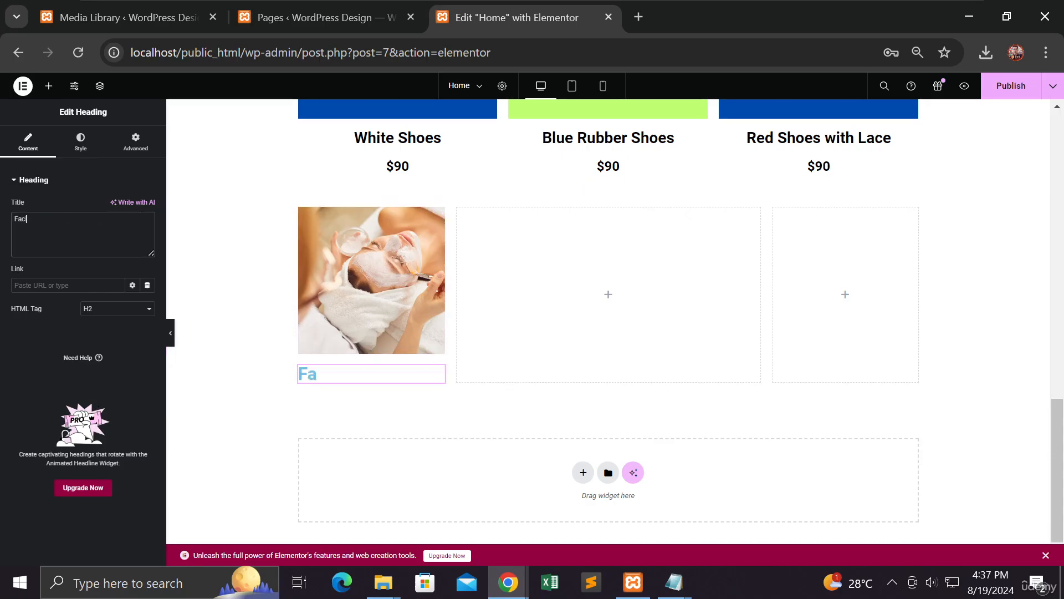
pyautogui.write('ial Spa')
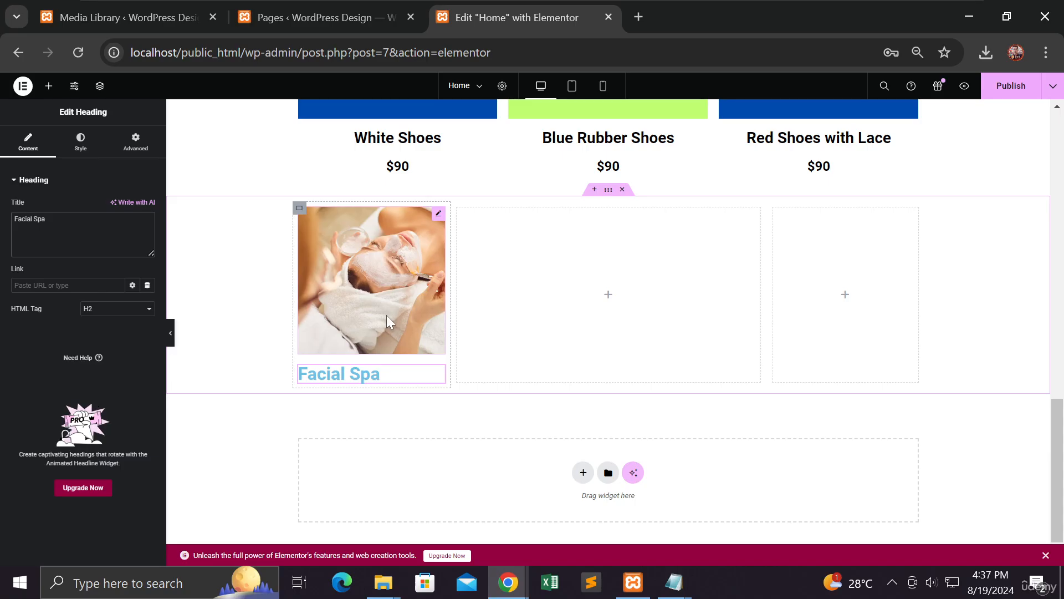
pyautogui.click(130, 22)
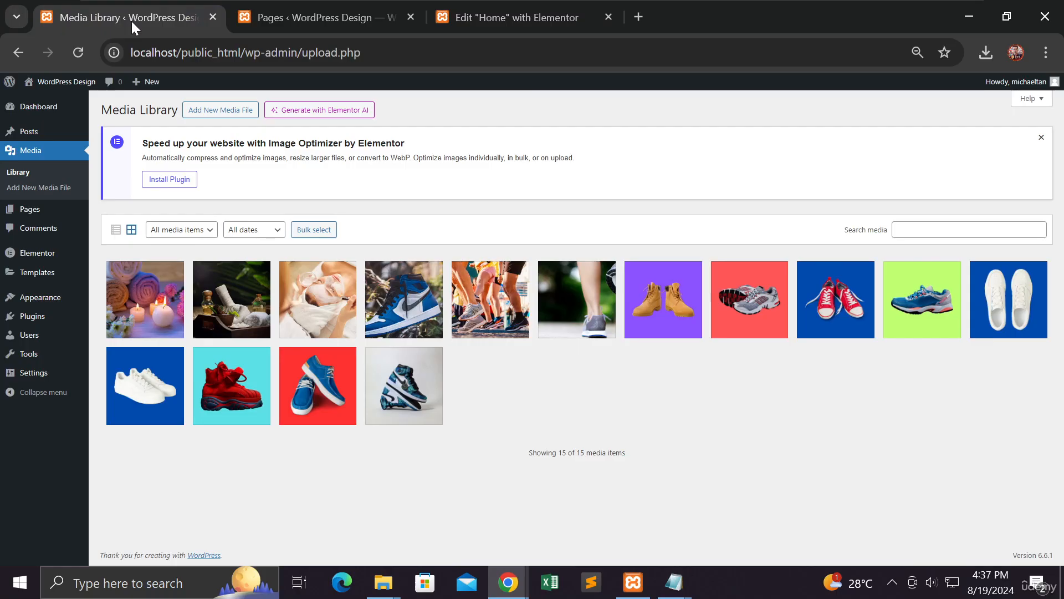
# Step: Check the facial-mask image's details (500 × 500 px, 30 KB), then return to the Elementor editor
pyautogui.click(307, 317)
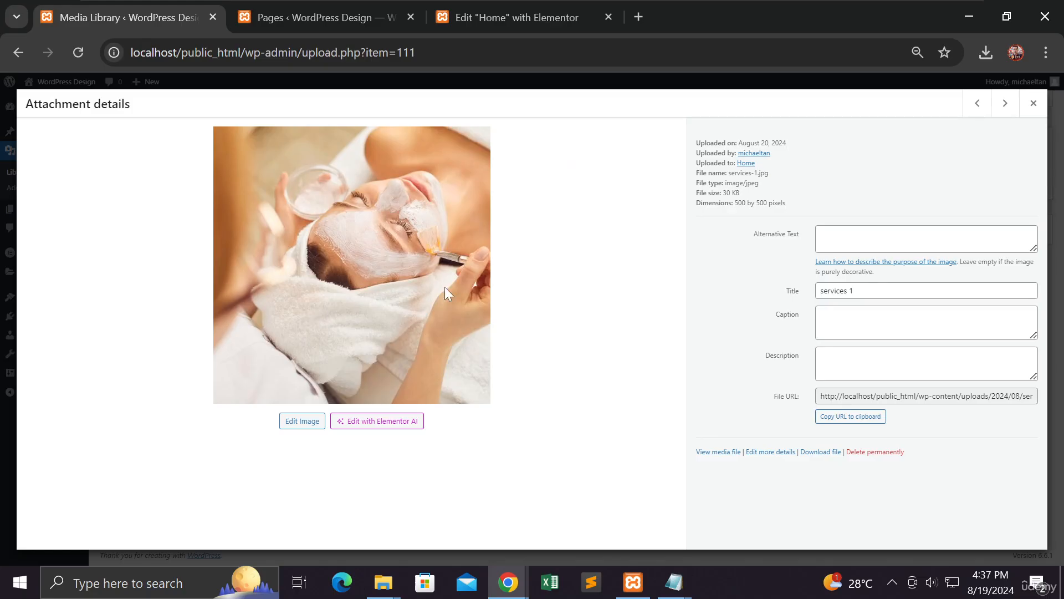
pyautogui.moveTo(791, 203); pyautogui.dragTo(733, 203)
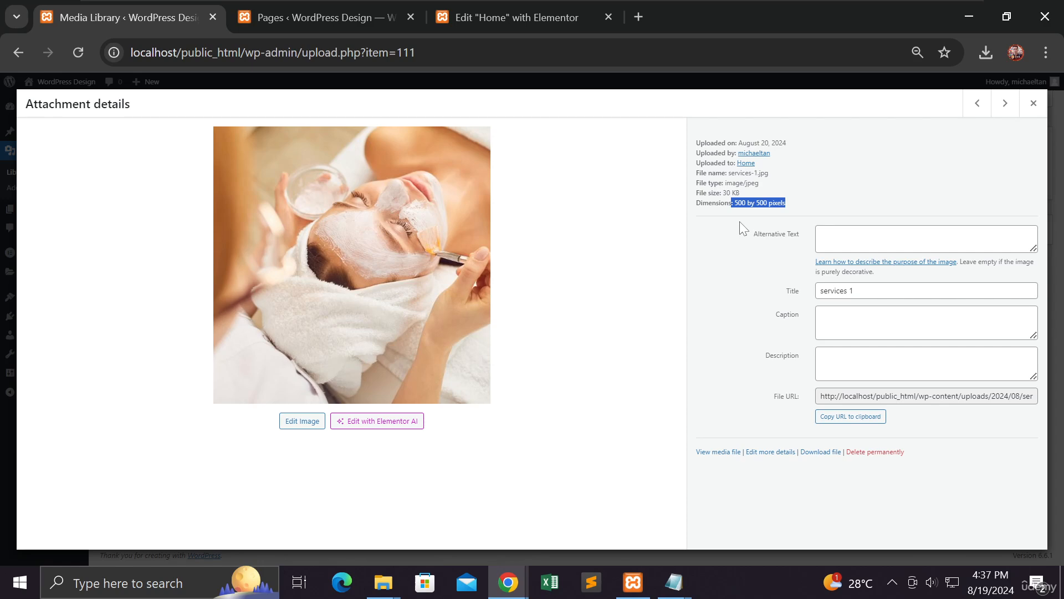
pyautogui.click(749, 200)
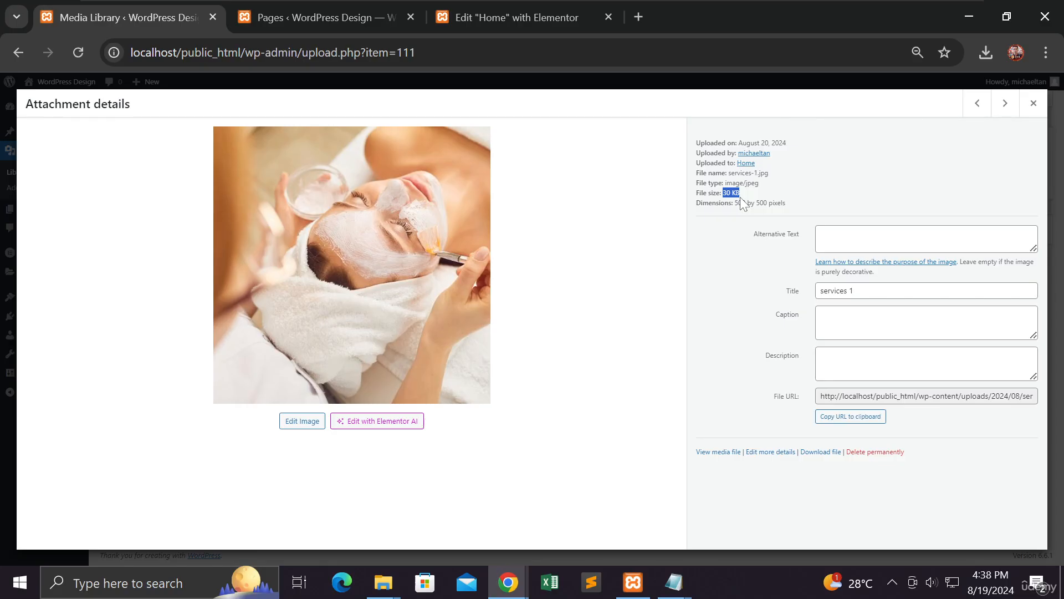
pyautogui.click(510, 24)
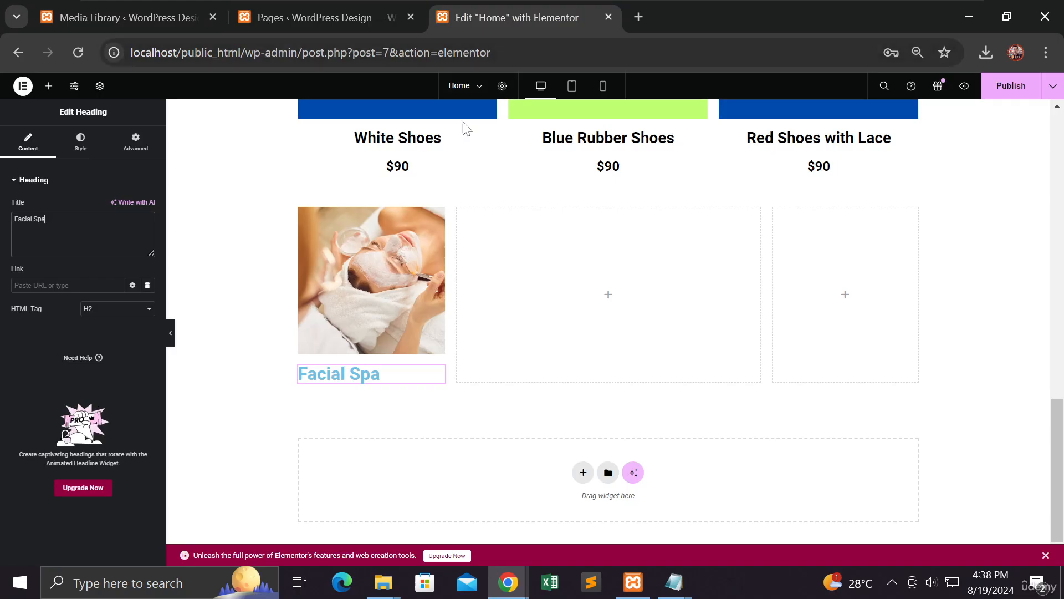
# Step: Make the Facial Spa heading an H3
pyautogui.click(347, 381)
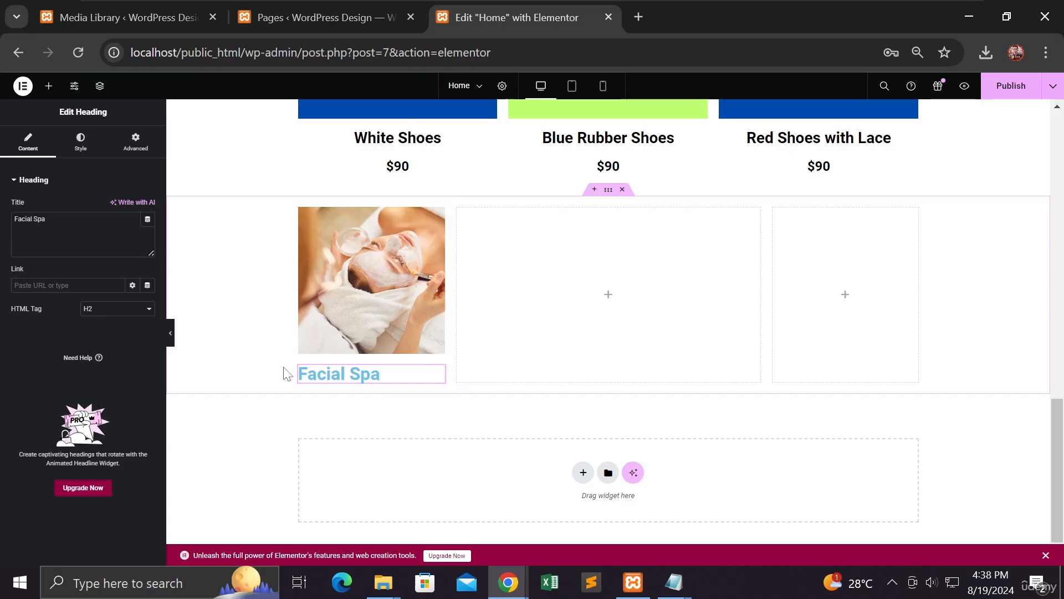
pyautogui.click(119, 300)
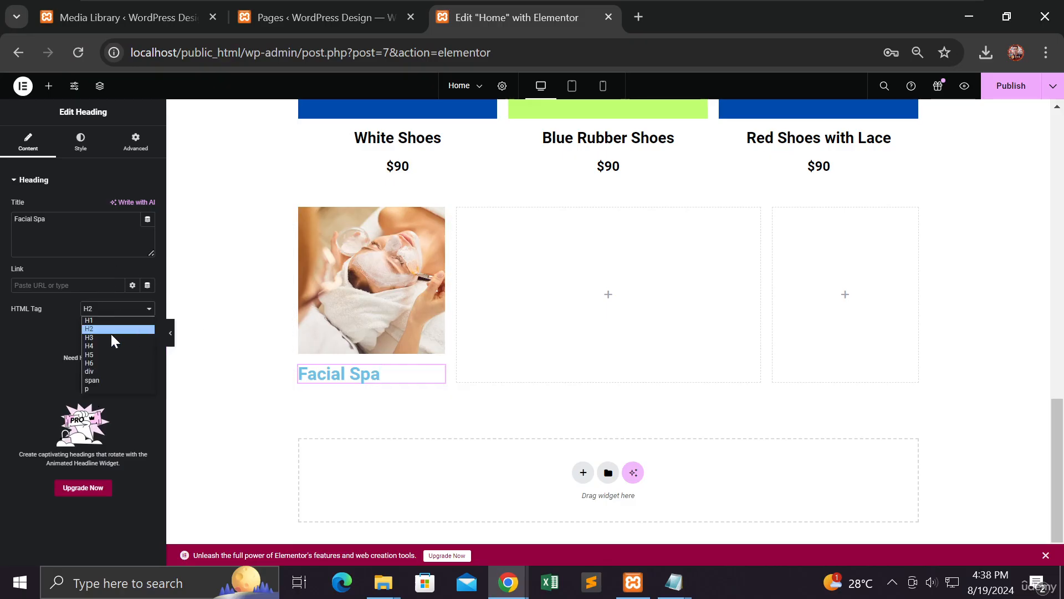
pyautogui.click(110, 335)
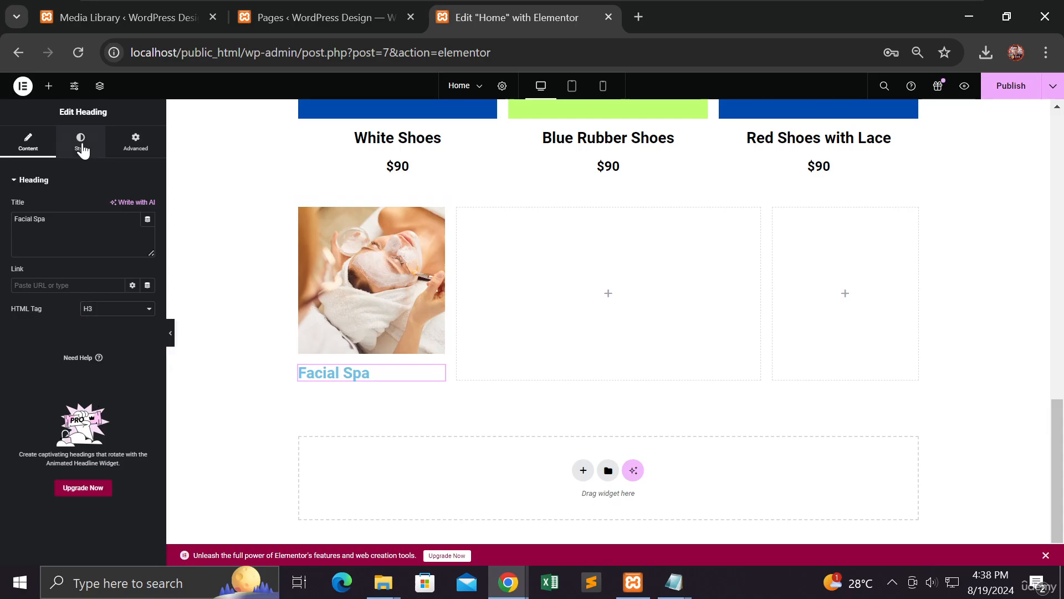
# Step: Centre the Facial Spa heading and set its text colour to black #000000
pyautogui.click(82, 146)
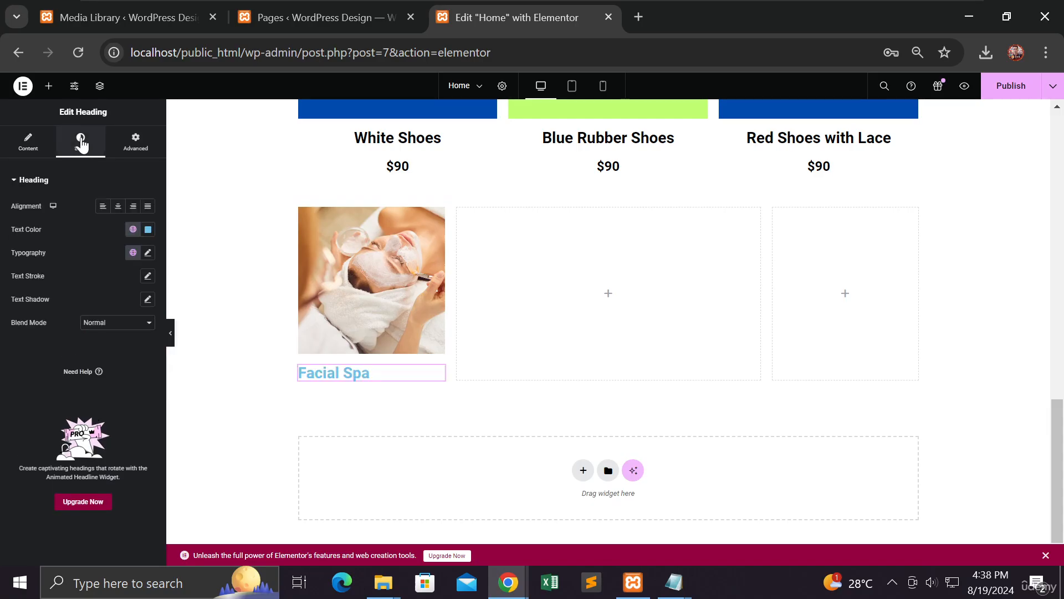
pyautogui.click(118, 207)
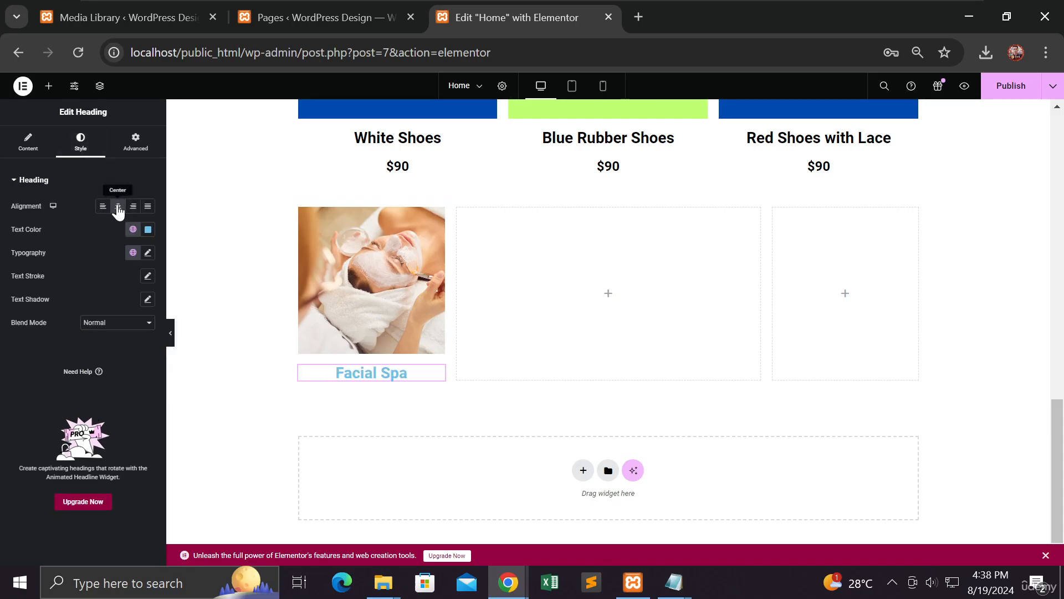
pyautogui.click(149, 231)
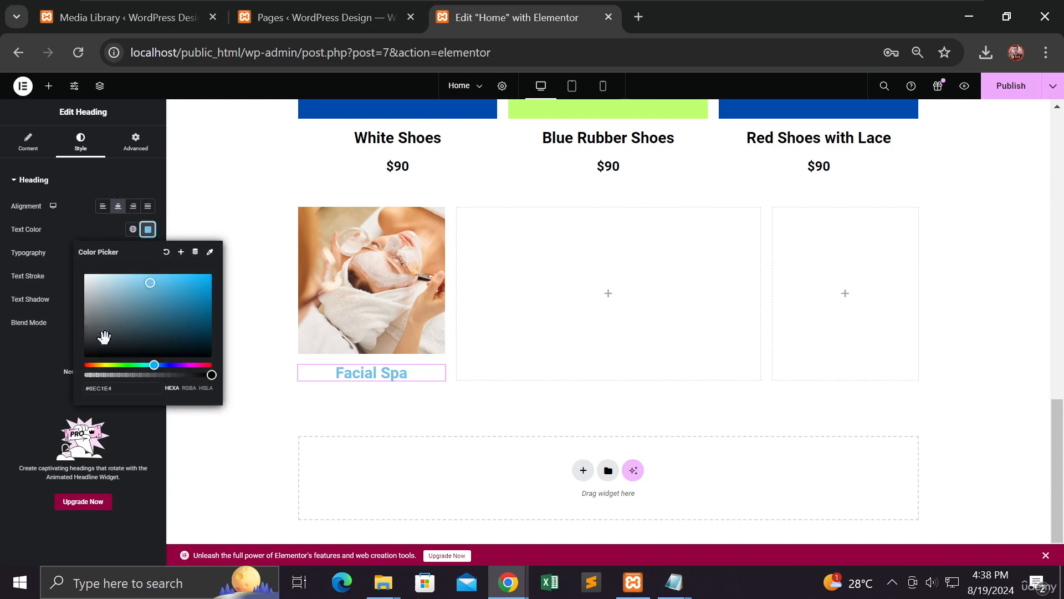
pyautogui.click(86, 356)
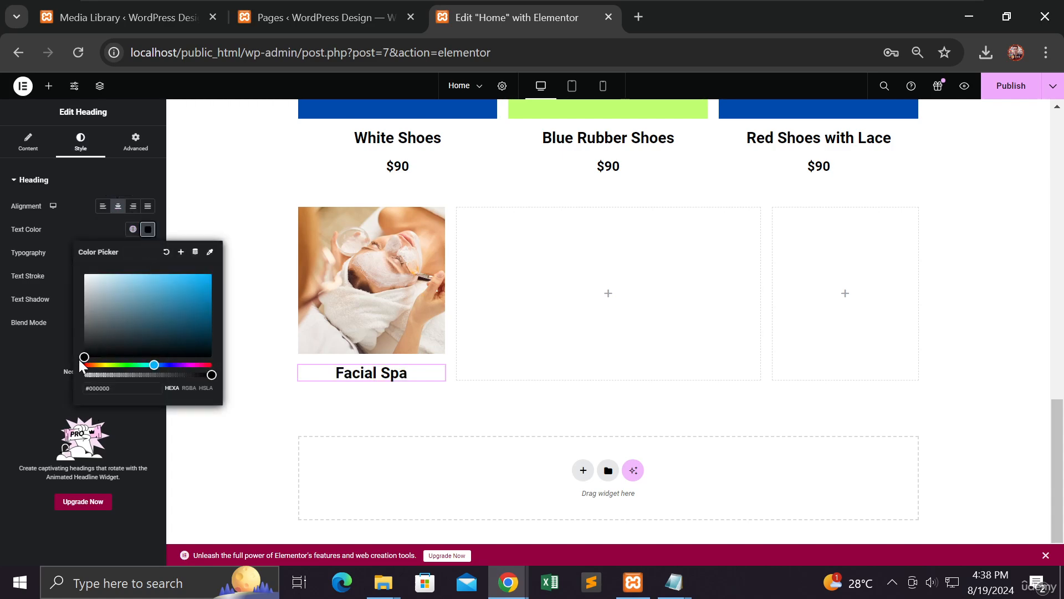
pyautogui.click(41, 359)
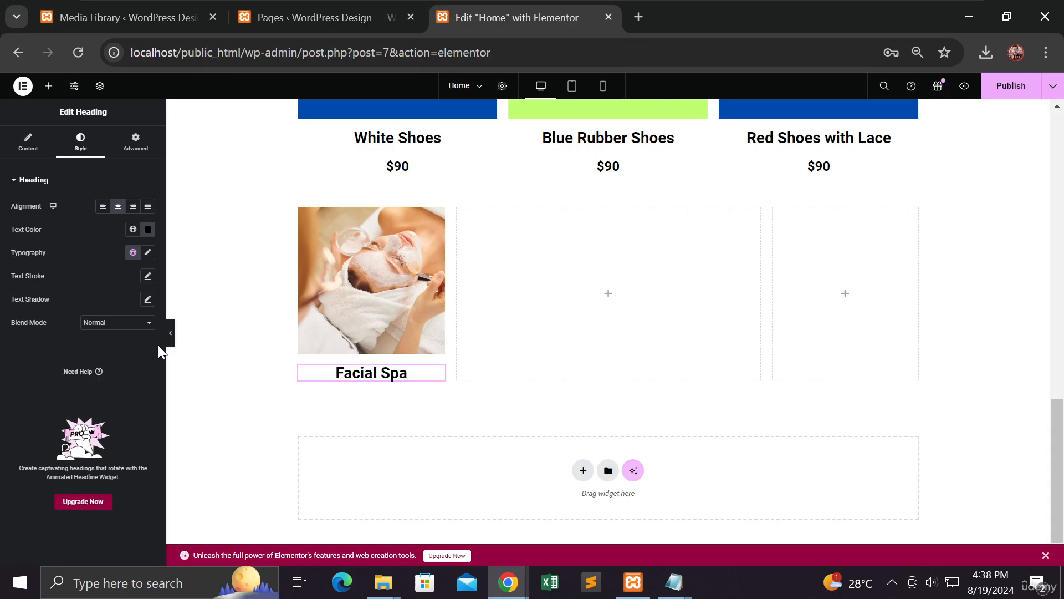
# Step: Add a Text Editor block under Facial Spa containing the $15 price
pyautogui.click(48, 86)
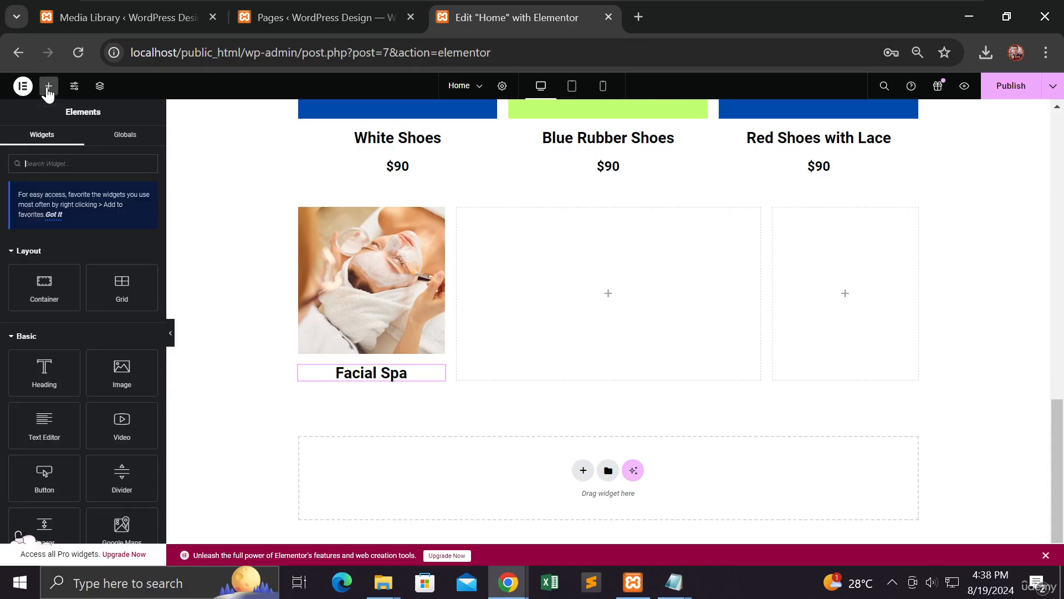
pyautogui.moveTo(43, 423); pyautogui.dragTo(355, 375)
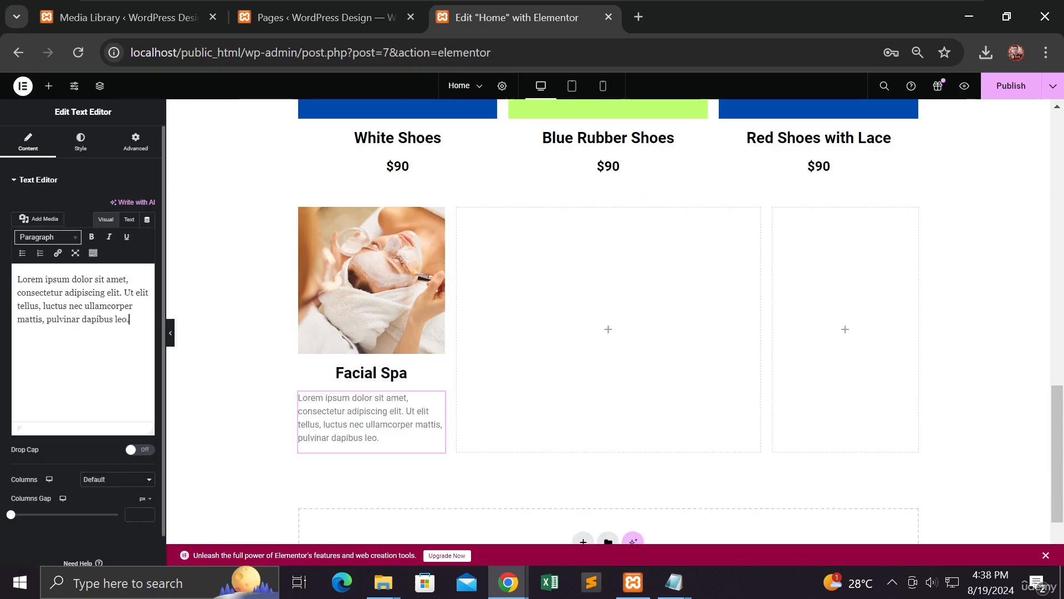
pyautogui.hotkey('ctrl', 'a')
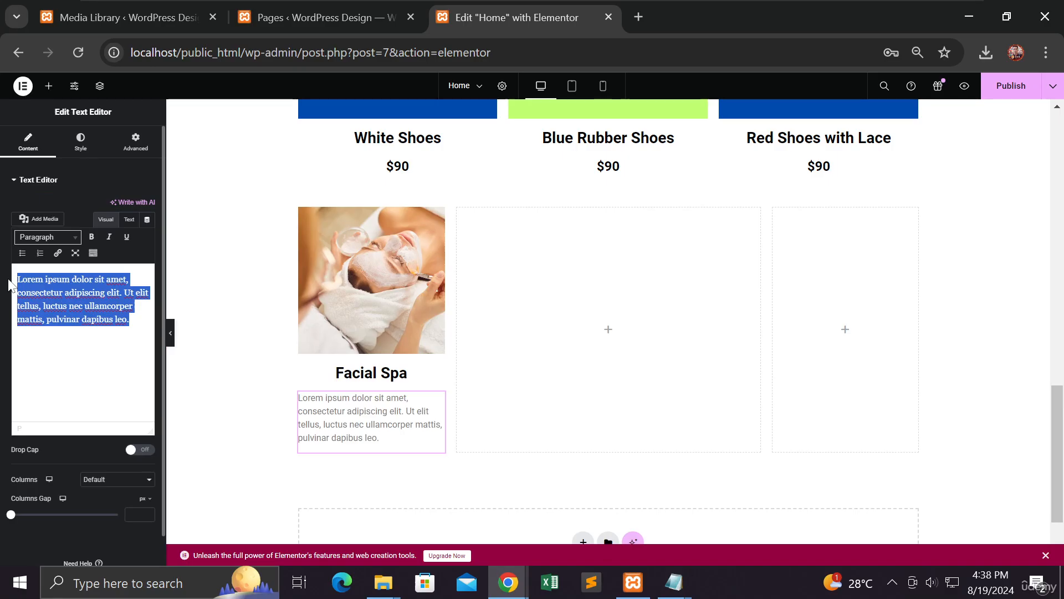
pyautogui.write('P')
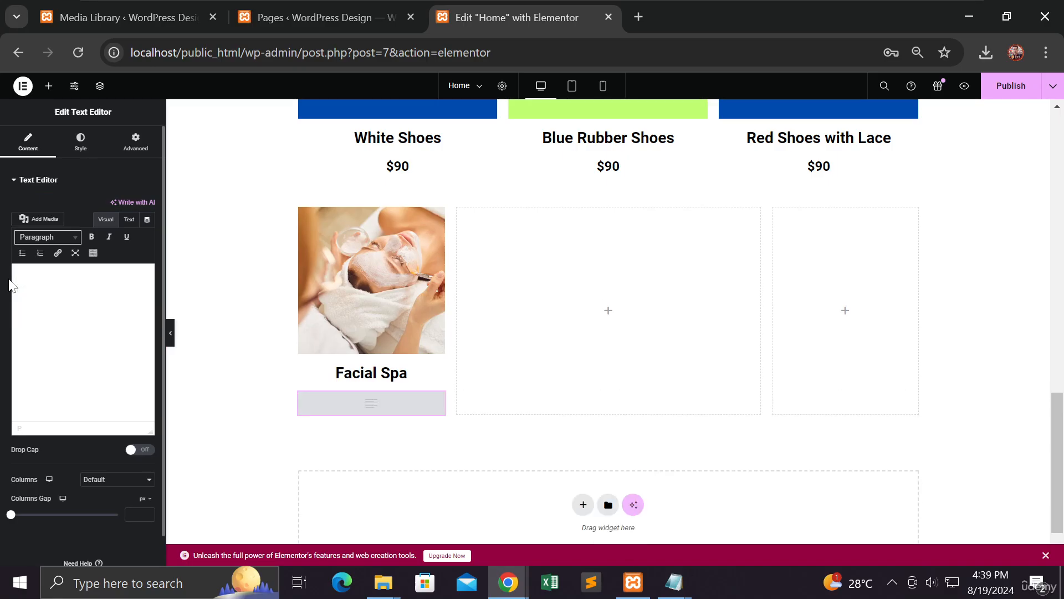
pyautogui.write('$15')
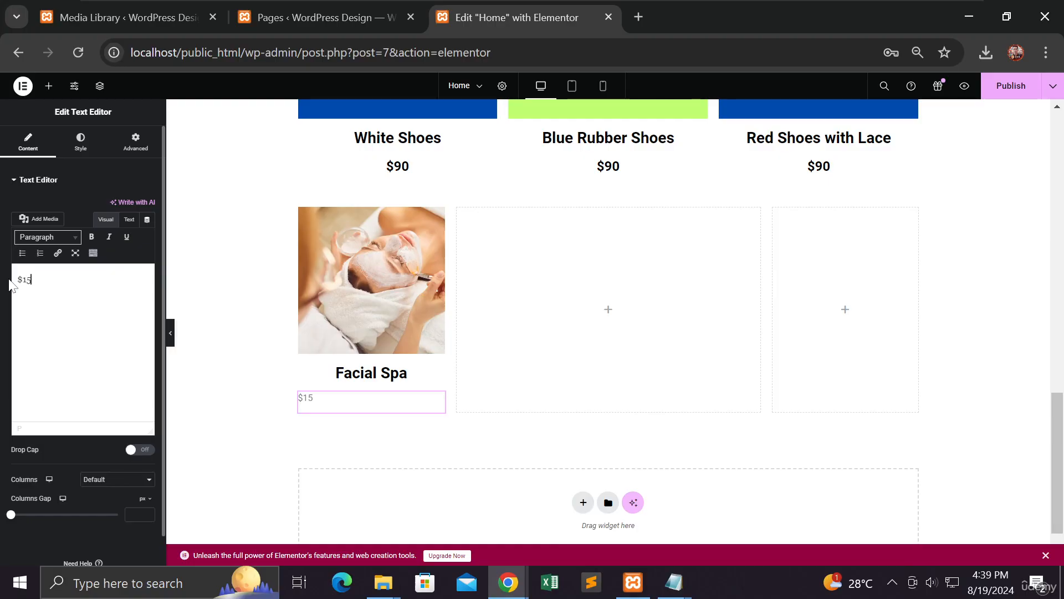
# Step: Centre the $15 price and make its text black
pyautogui.click(79, 144)
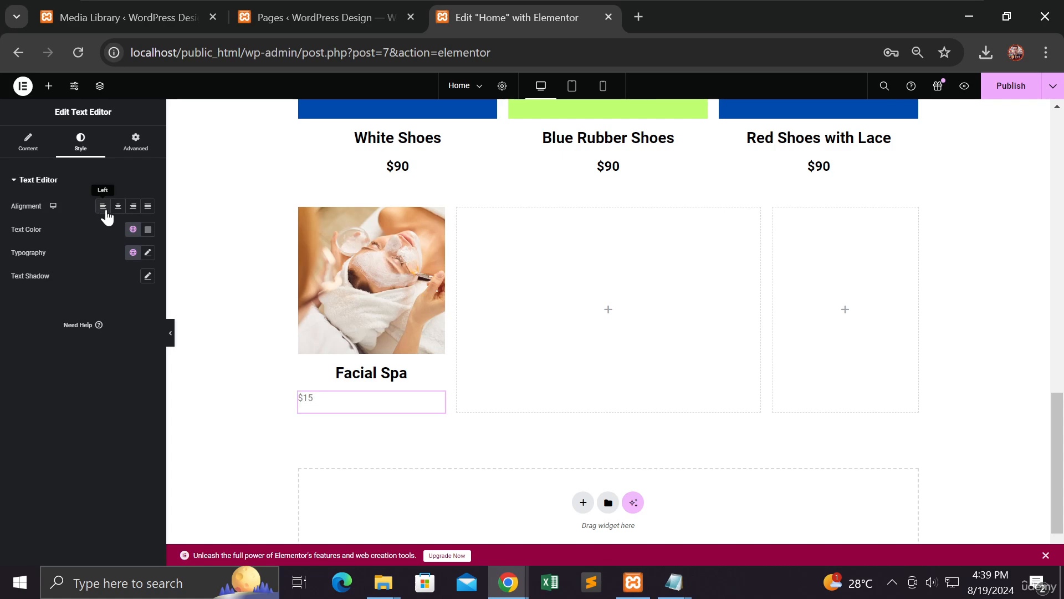
pyautogui.click(117, 210)
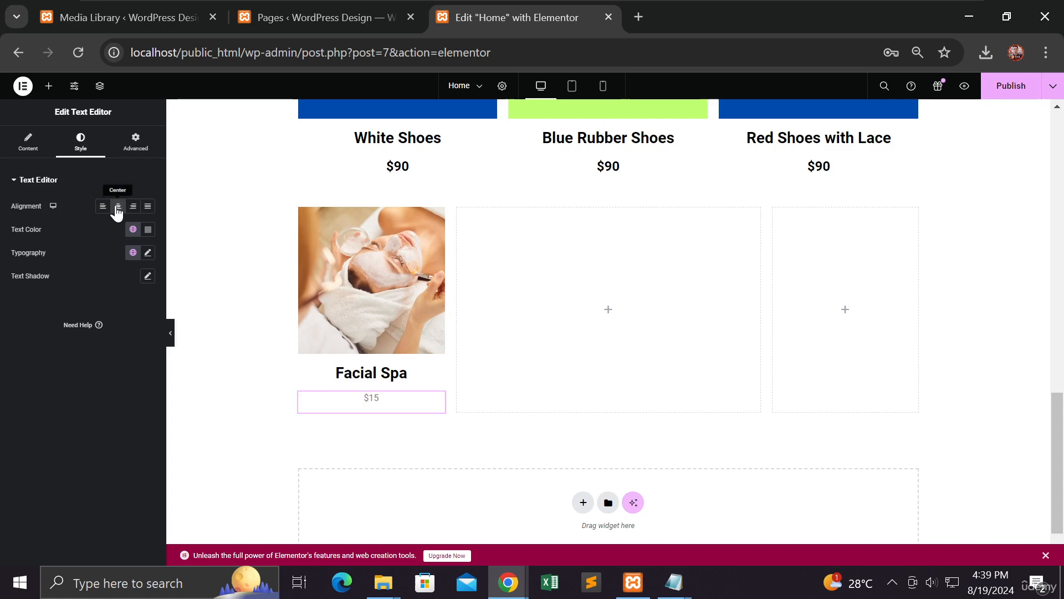
pyautogui.click(148, 235)
pyautogui.moveTo(90, 356); pyautogui.dragTo(82, 360)
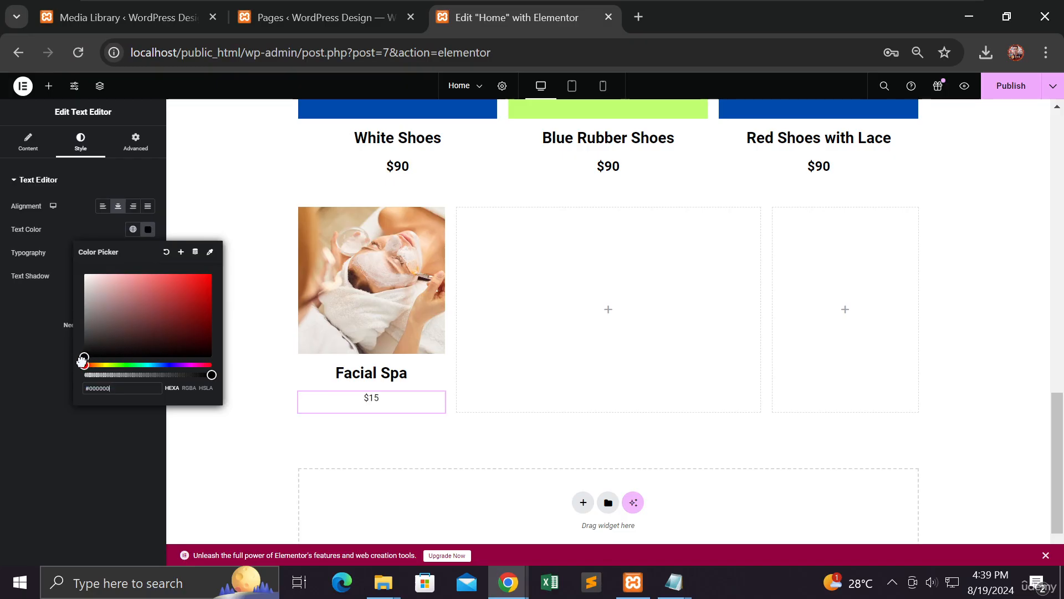
pyautogui.click(32, 347)
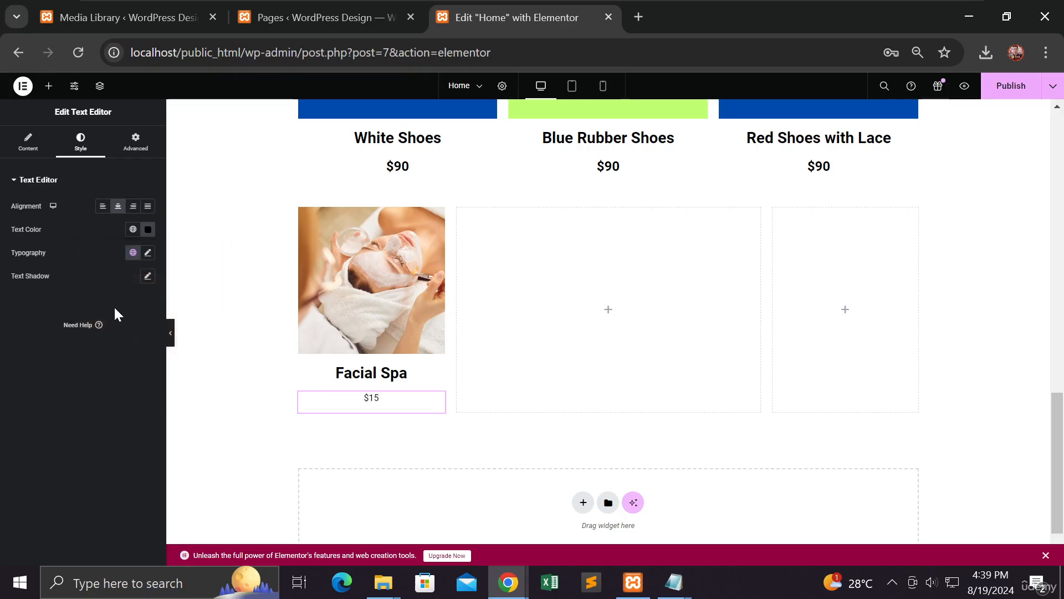
# Step: Enlarge the price font, checking the White Shoes $90 price's size and weight for reference
pyautogui.click(148, 254)
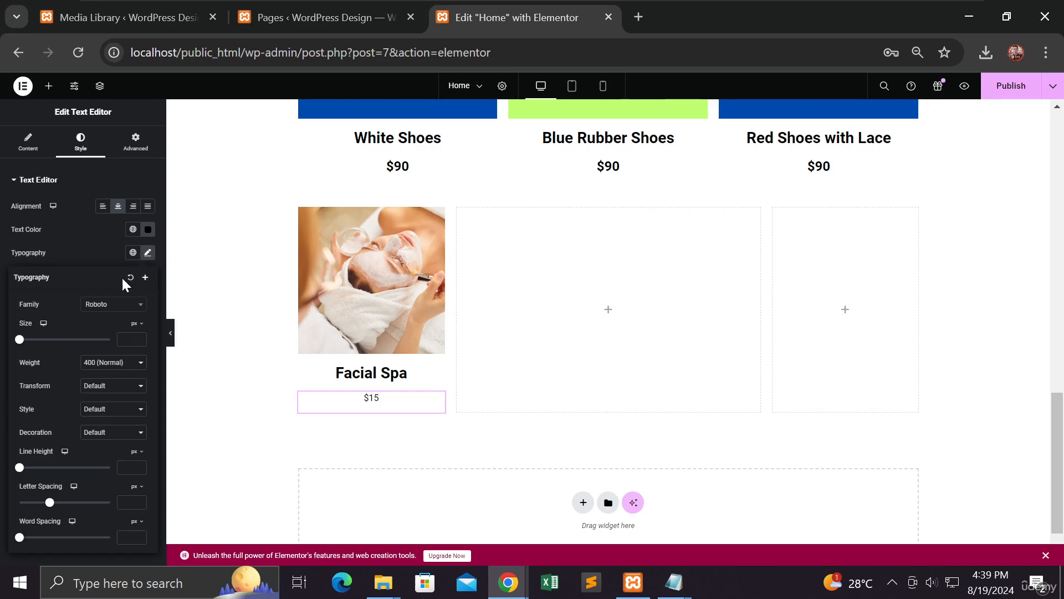
pyautogui.moveTo(20, 340)
pyautogui.mouseDown()
pyautogui.moveTo(36, 343)
pyautogui.moveTo(27, 344)
pyautogui.mouseUp()
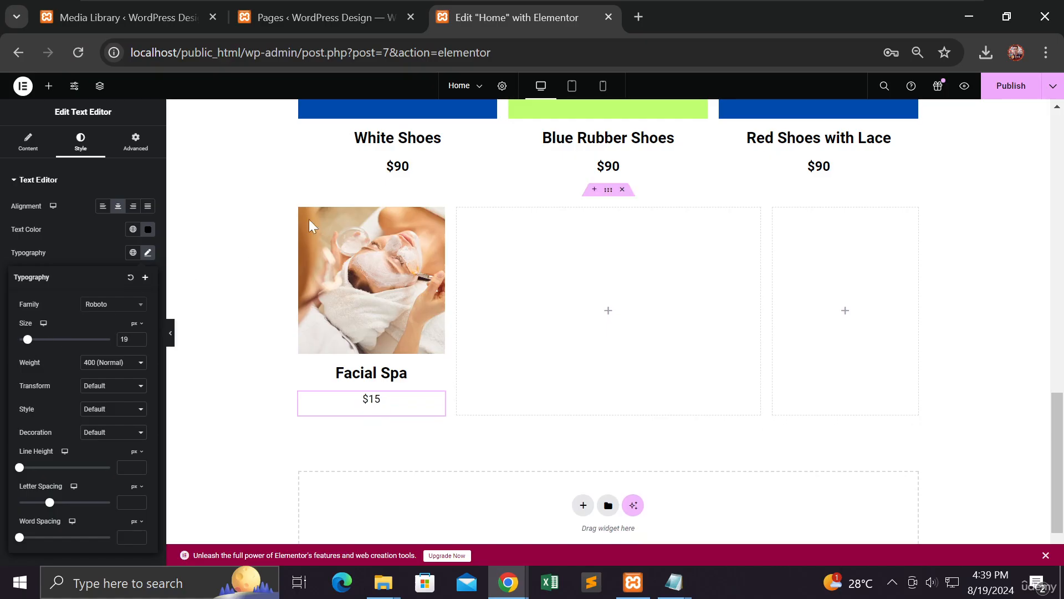
pyautogui.click(404, 174)
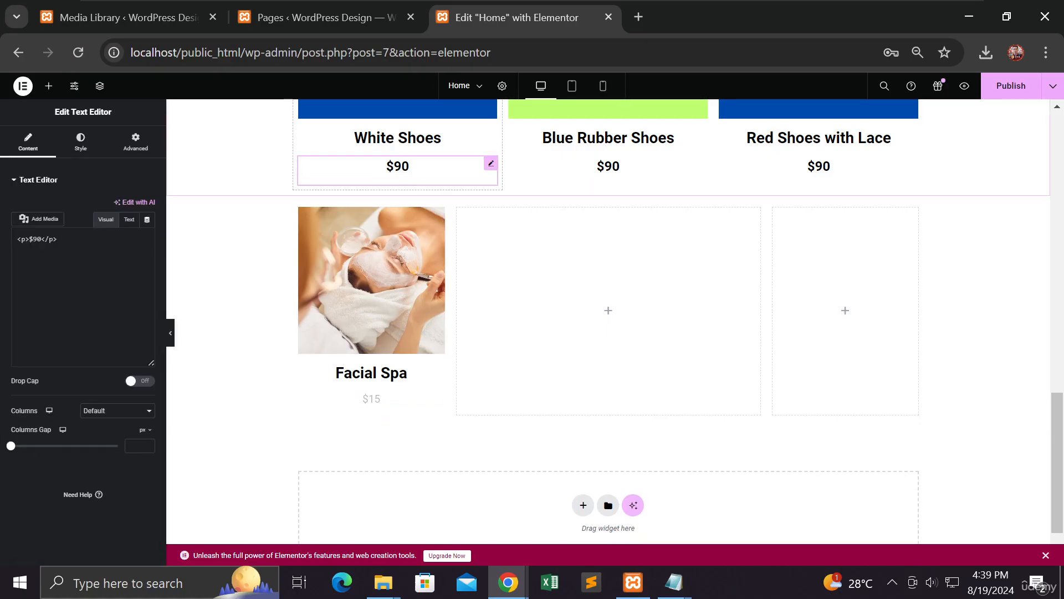
pyautogui.click(78, 143)
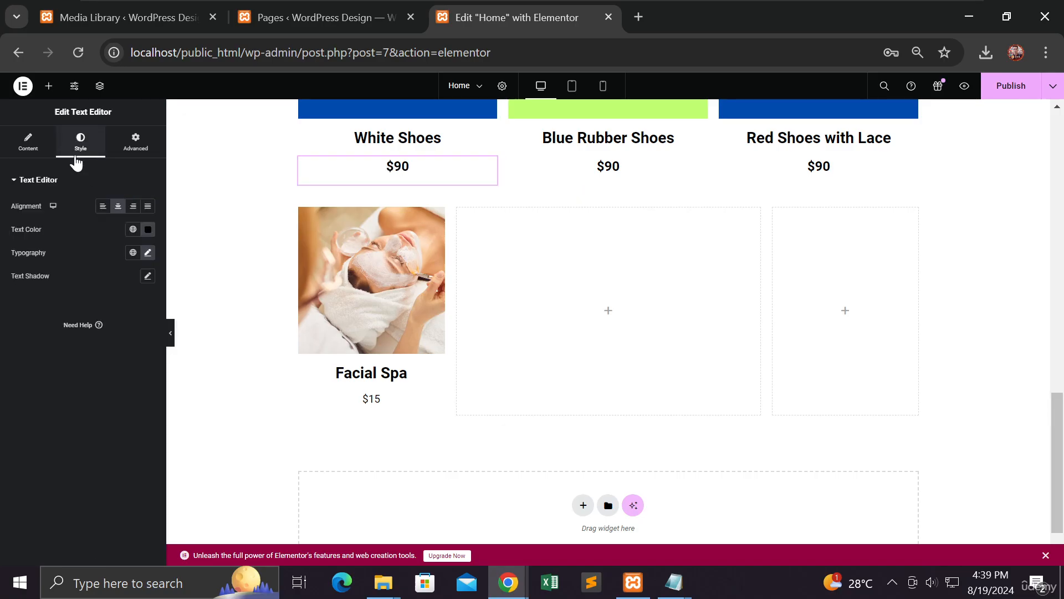
pyautogui.click(147, 253)
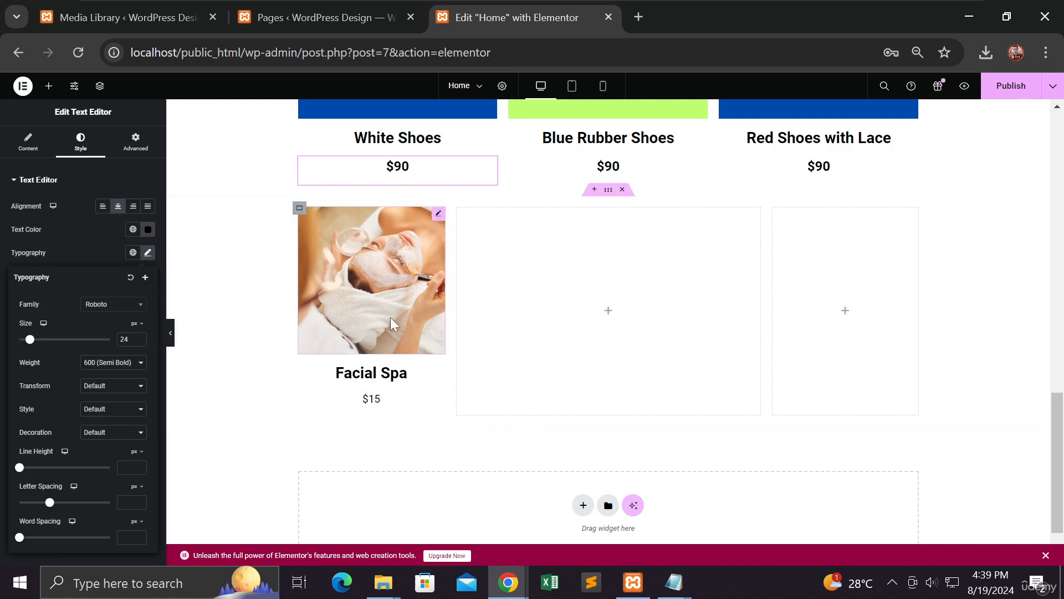
# Step: Set the $15 price to 24 px semi-bold (600) and publish the page
pyautogui.click(379, 414)
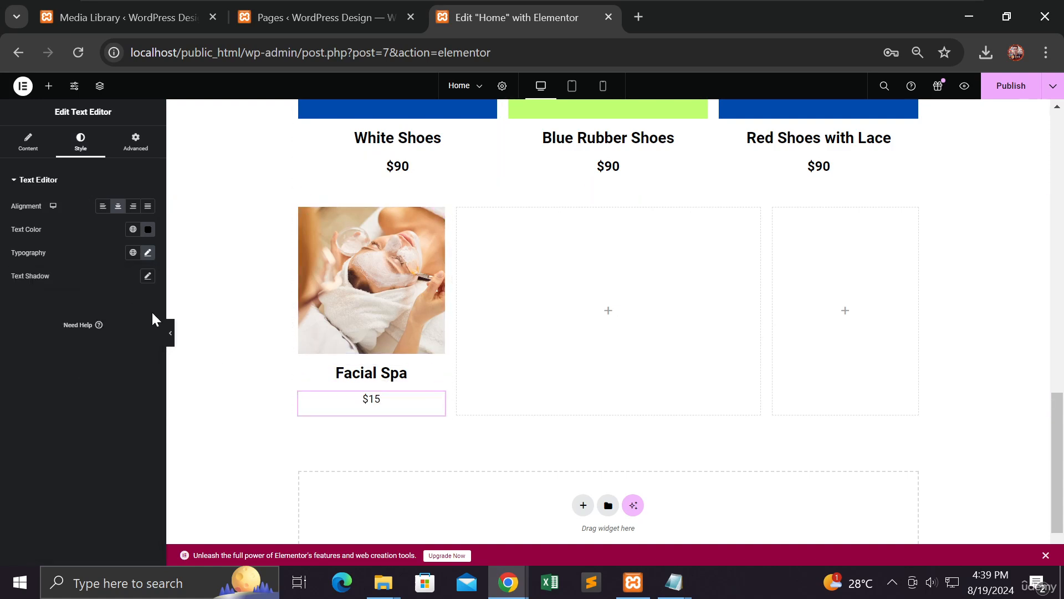
pyautogui.click(148, 253)
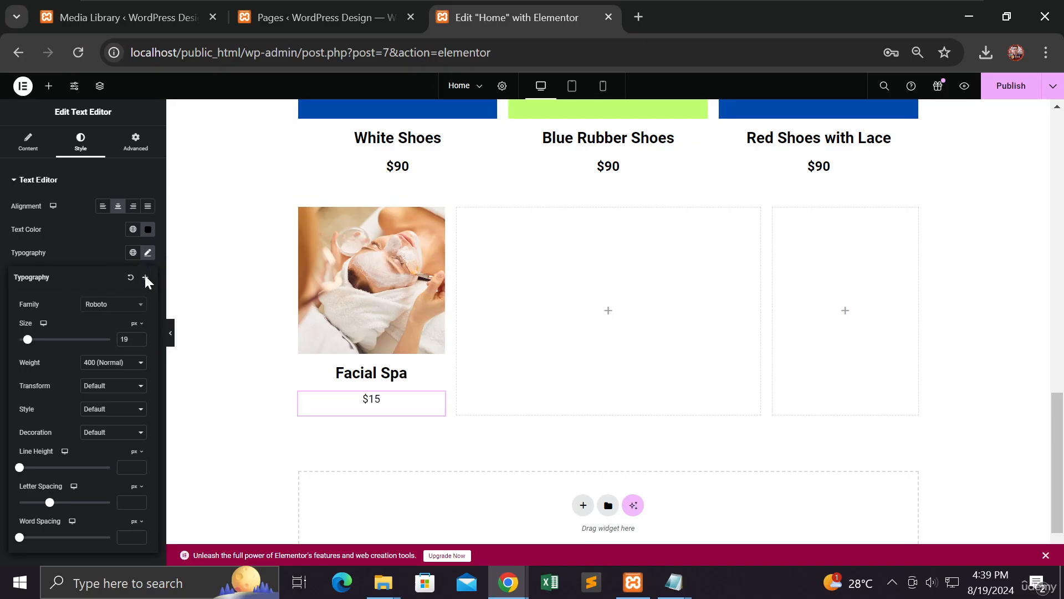
pyautogui.click(140, 336)
pyautogui.click(140, 336)
pyautogui.click(140, 336)
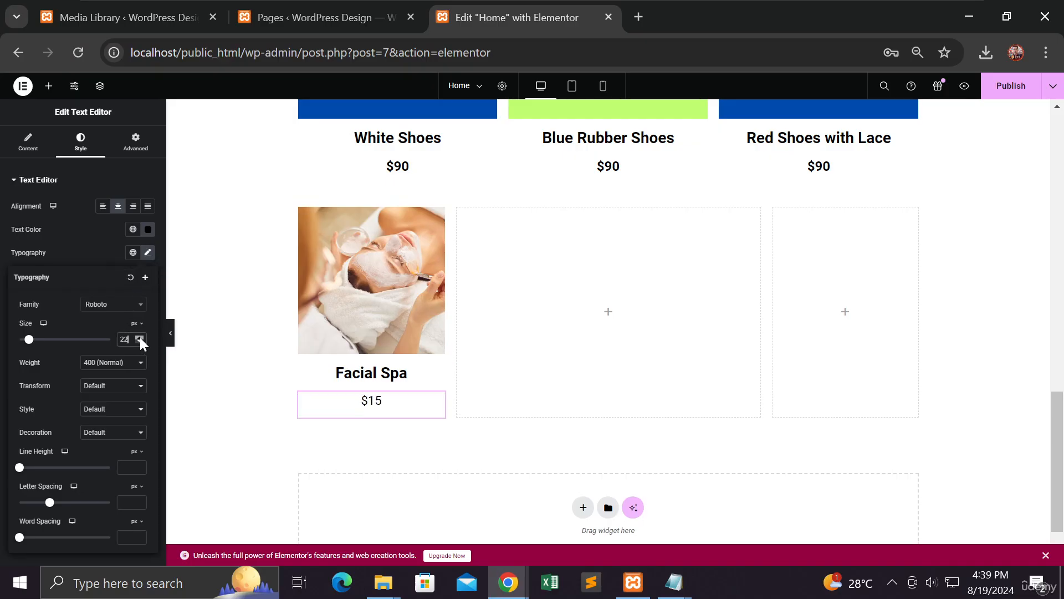
pyautogui.click(139, 337)
pyautogui.click(140, 337)
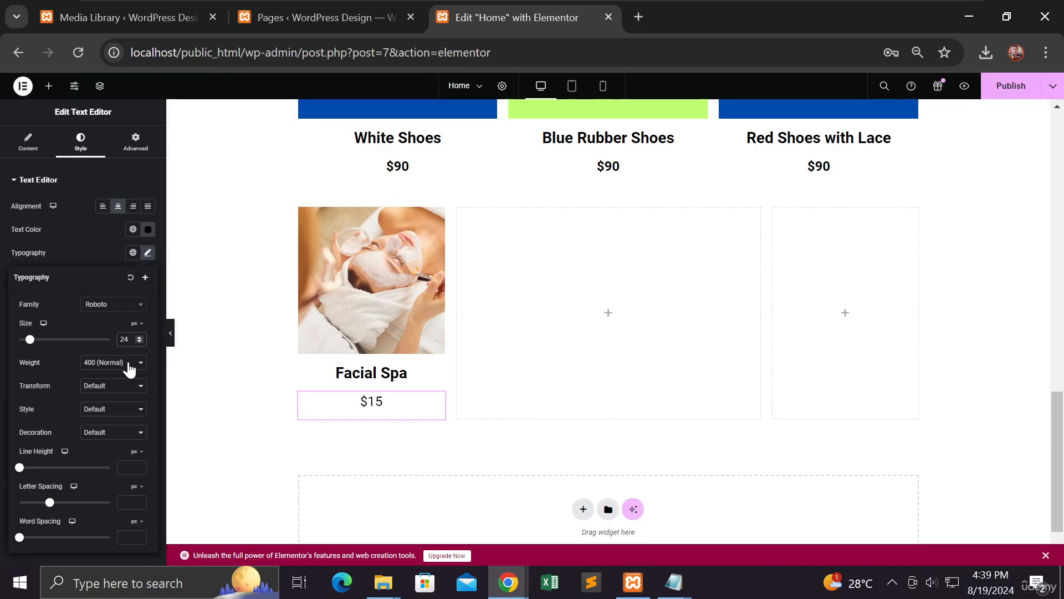
pyautogui.click(128, 364)
pyautogui.click(114, 415)
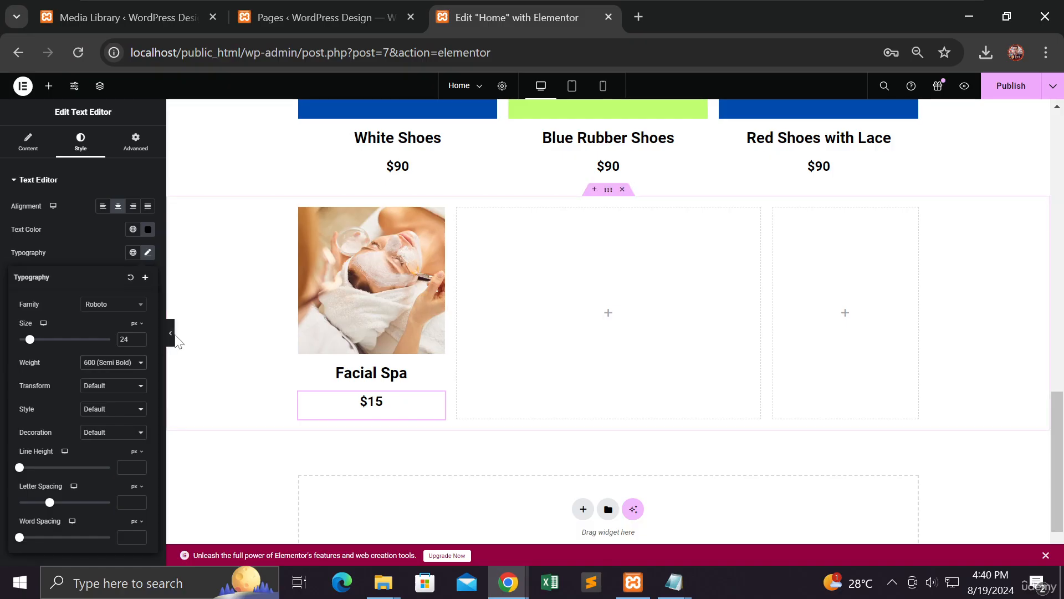
pyautogui.click(1019, 97)
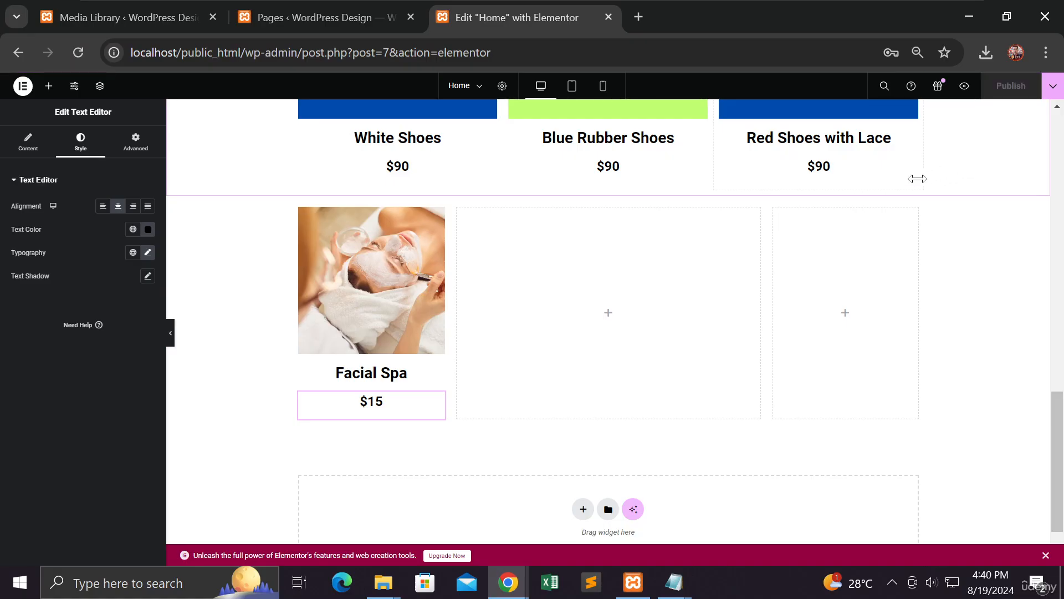
# Step: Drag the Facial Spa column's edge to narrow it to about 24.1% width
pyautogui.scroll(4, 587, 275)
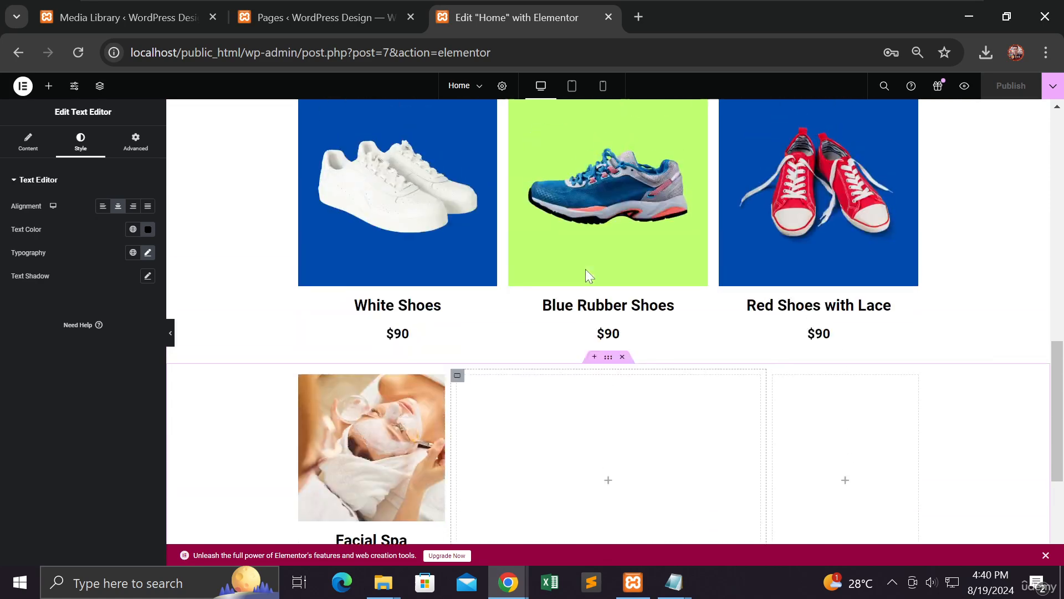
pyautogui.scroll(-3, 543, 322)
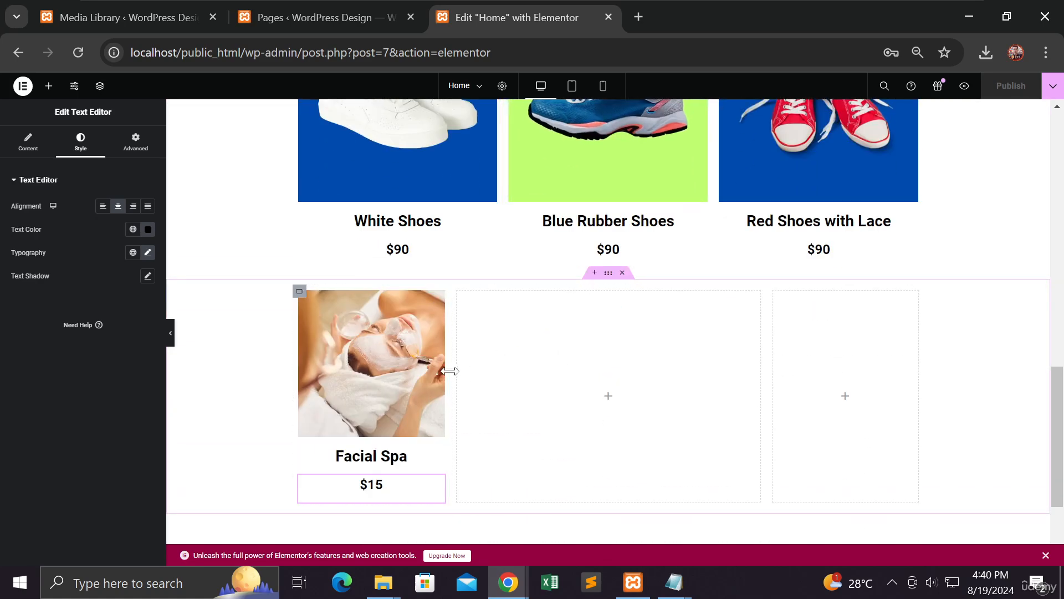
pyautogui.moveTo(449, 370); pyautogui.dragTo(500, 377)
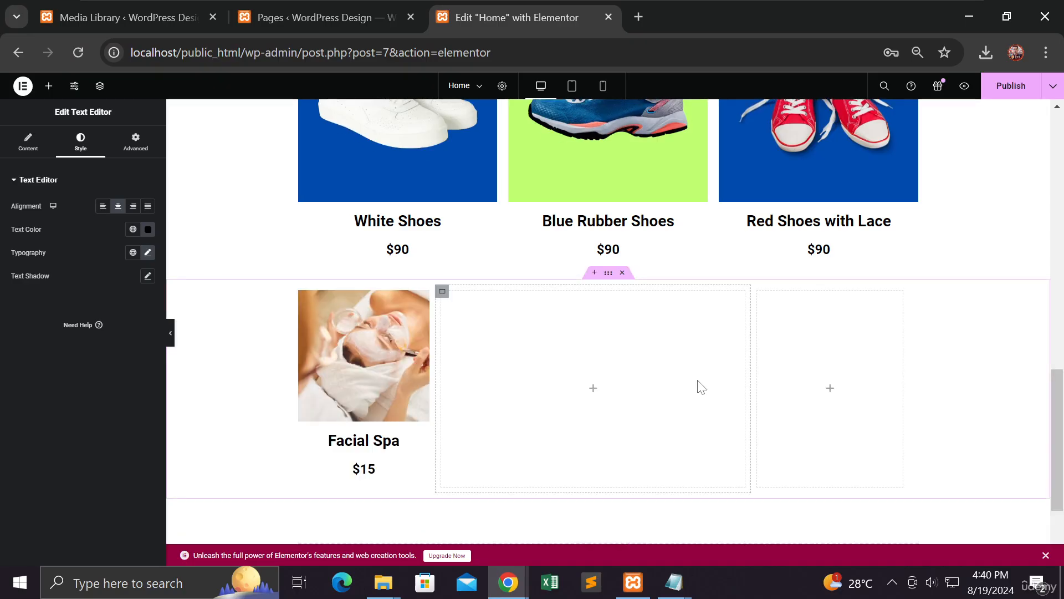
pyautogui.moveTo(435, 374); pyautogui.dragTo(478, 375)
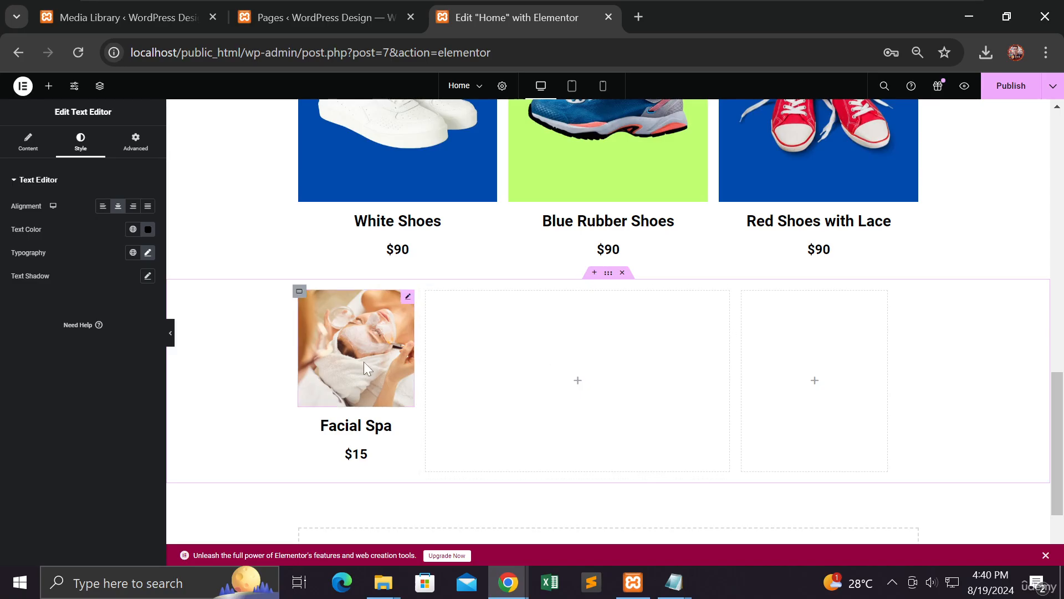
# Step: Duplicate the Facial Spa card twice and delete the empty columns beside the three cards
pyautogui.rightClick(429, 295)
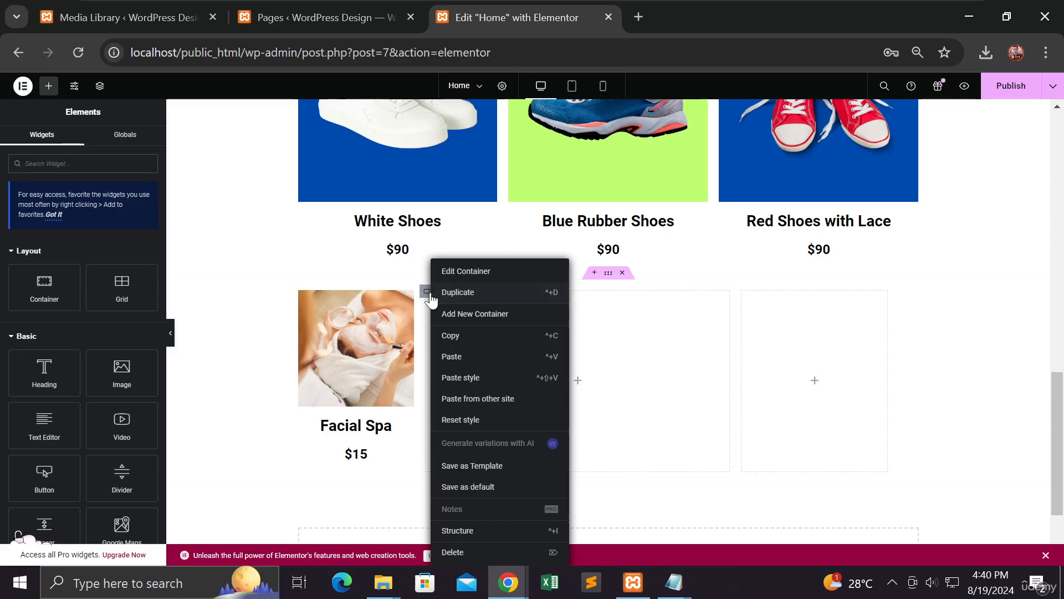
pyautogui.click(441, 551)
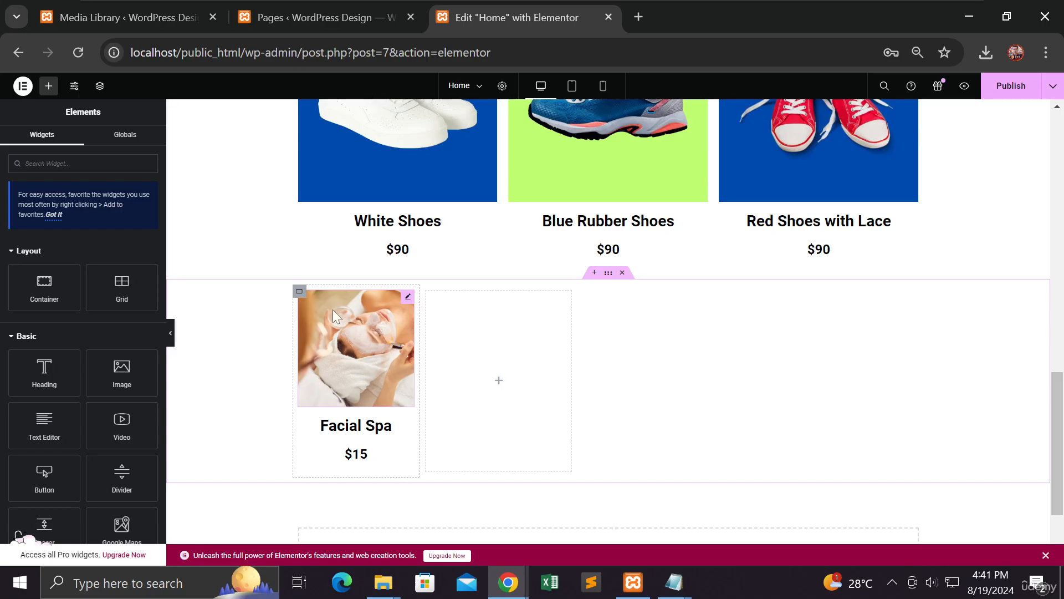
pyautogui.rightClick(301, 297)
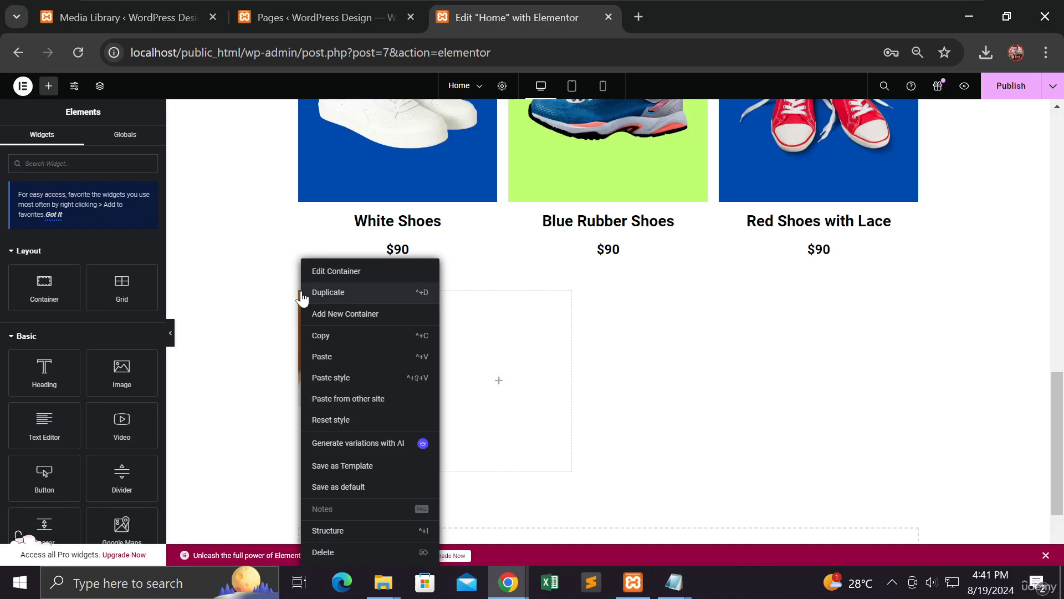
pyautogui.click(327, 293)
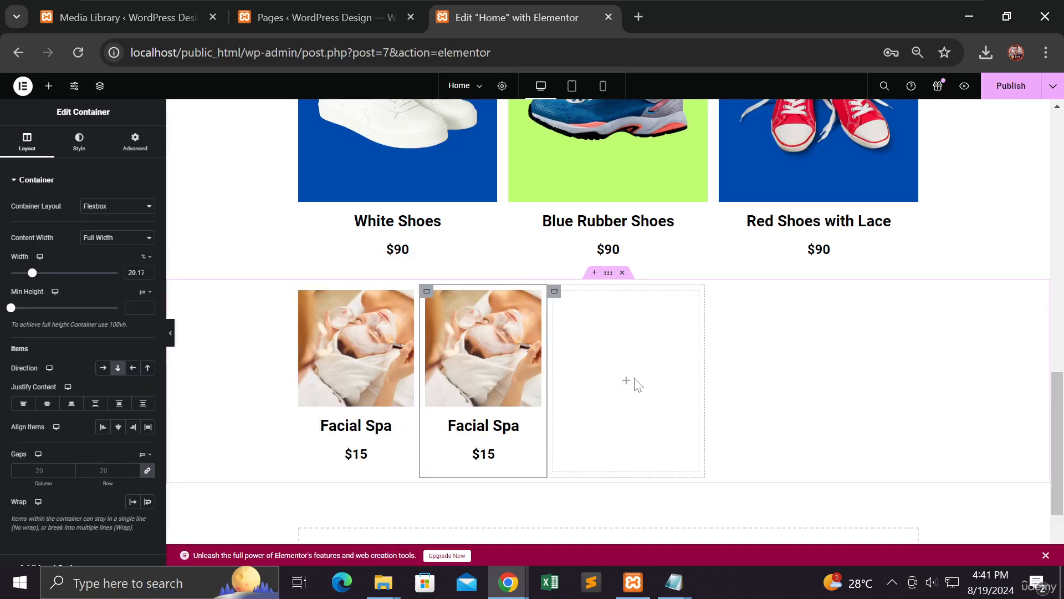
pyautogui.rightClick(430, 299)
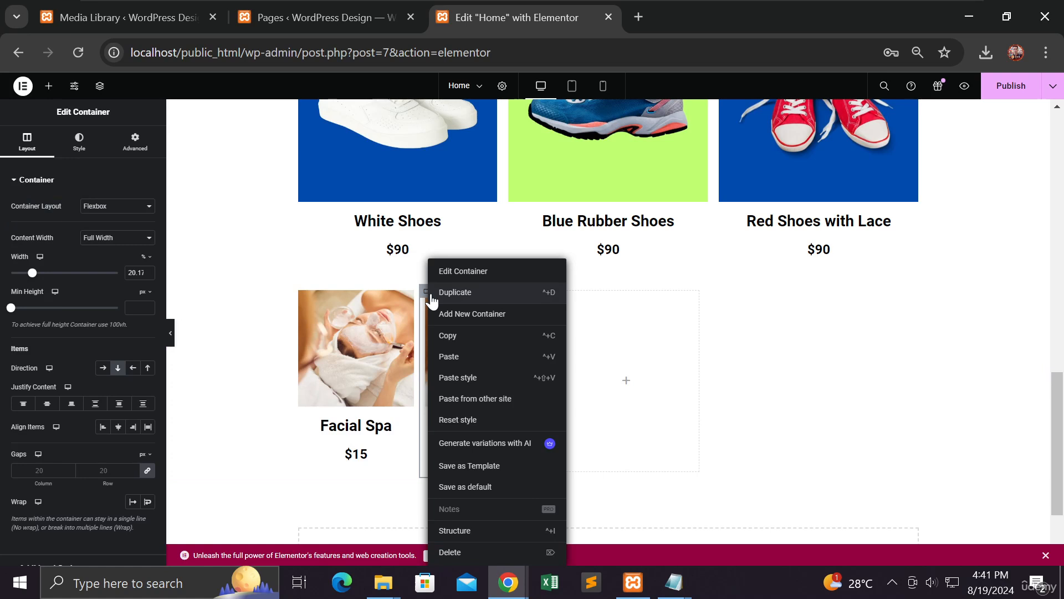
pyautogui.click(482, 297)
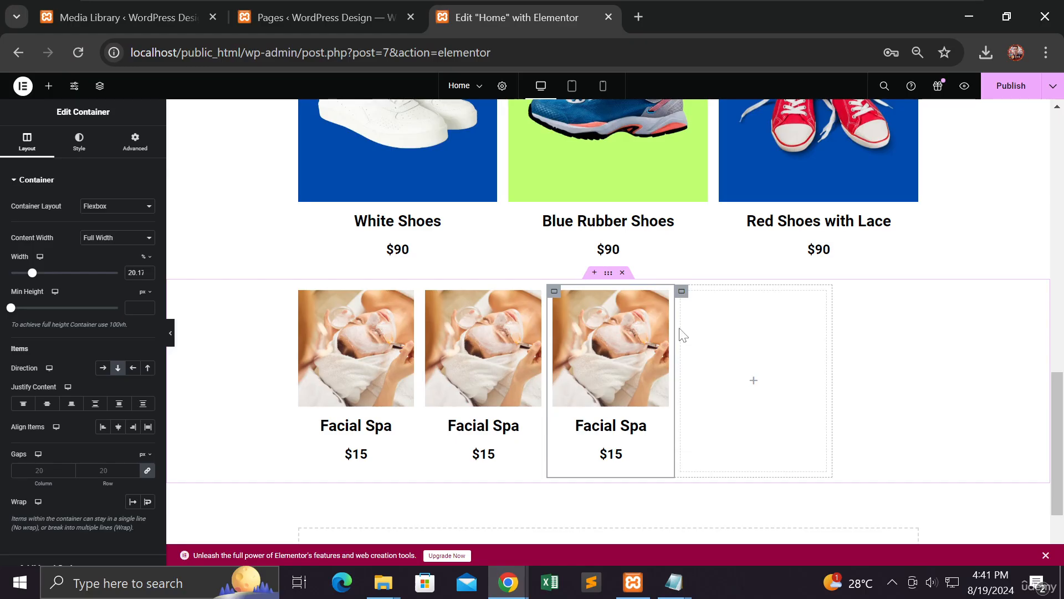
pyautogui.rightClick(685, 306)
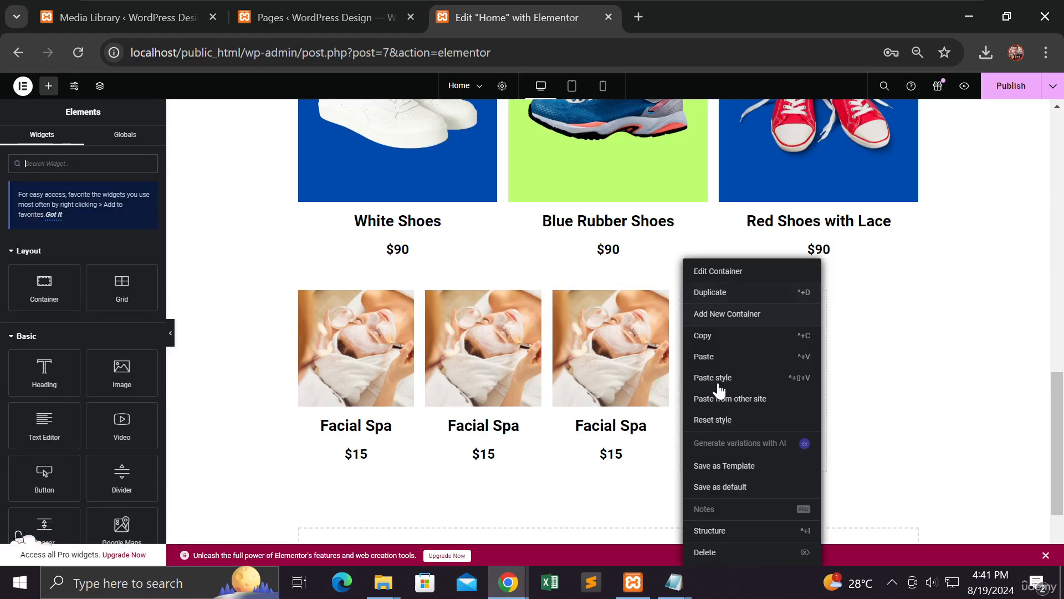
pyautogui.click(713, 554)
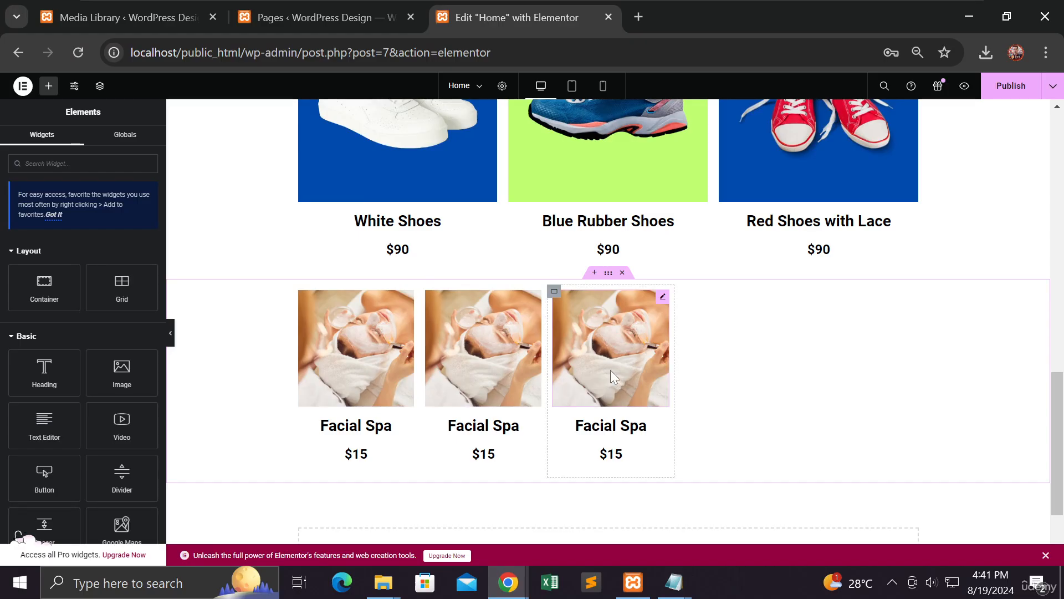
# Step: Try Space Around, Space Between and End justification for the spa row, settling on Center
pyautogui.click(609, 277)
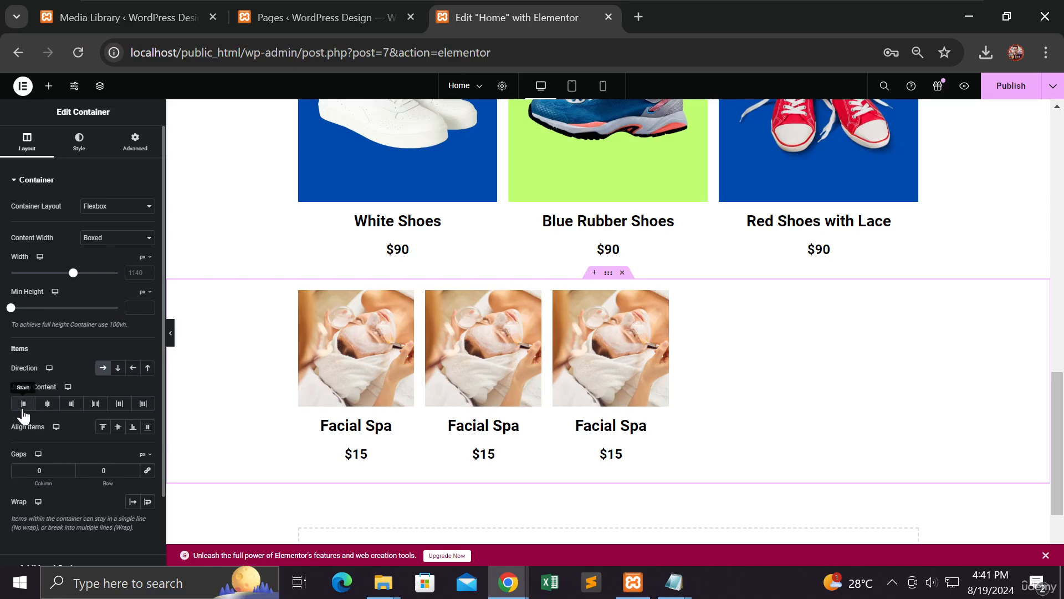
pyautogui.click(118, 407)
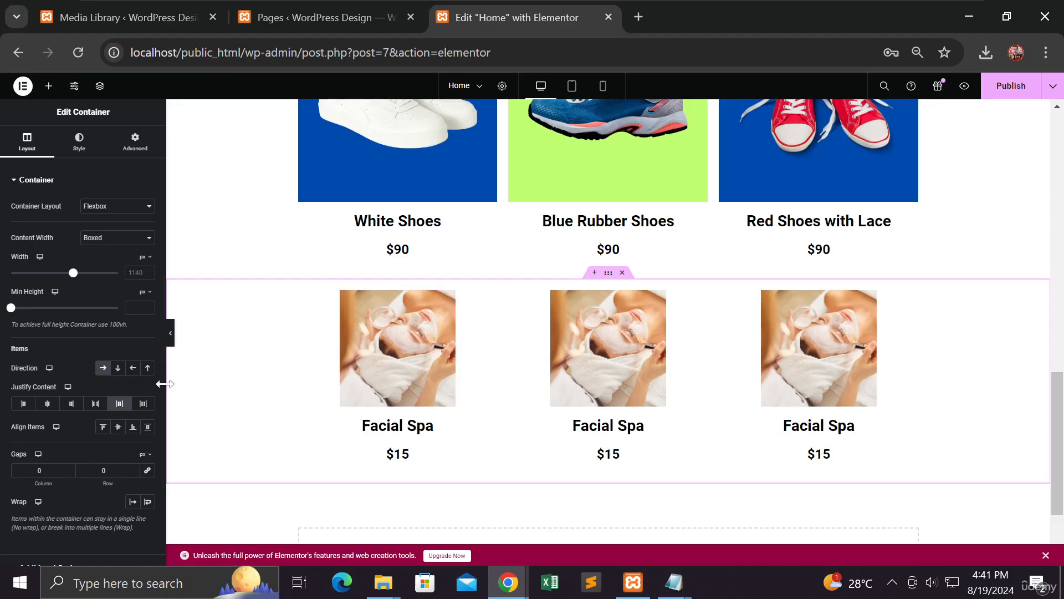
pyautogui.scroll(3, 333, 360)
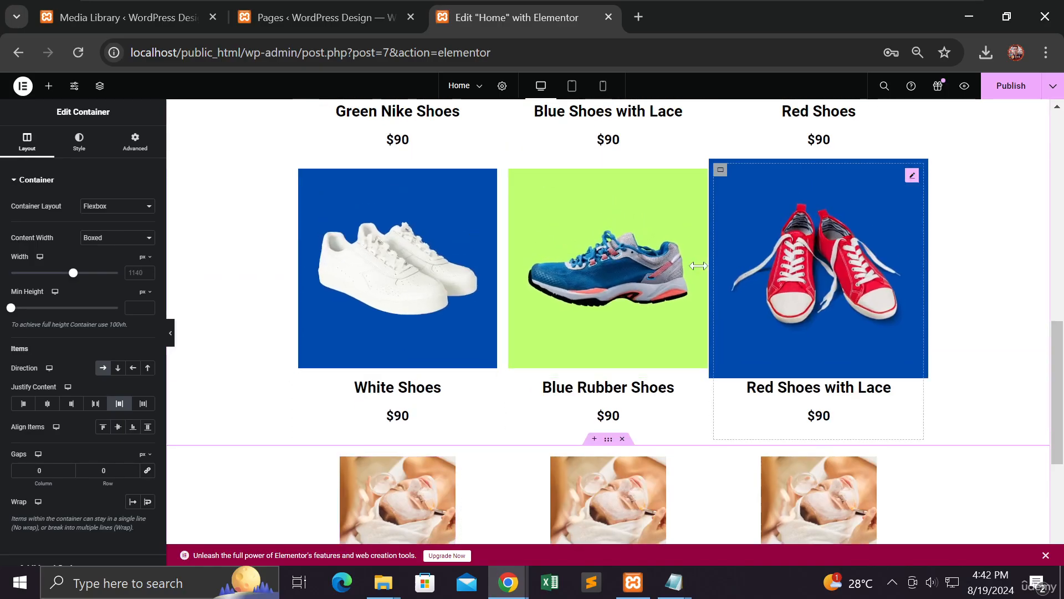
pyautogui.scroll(-5, 337, 356)
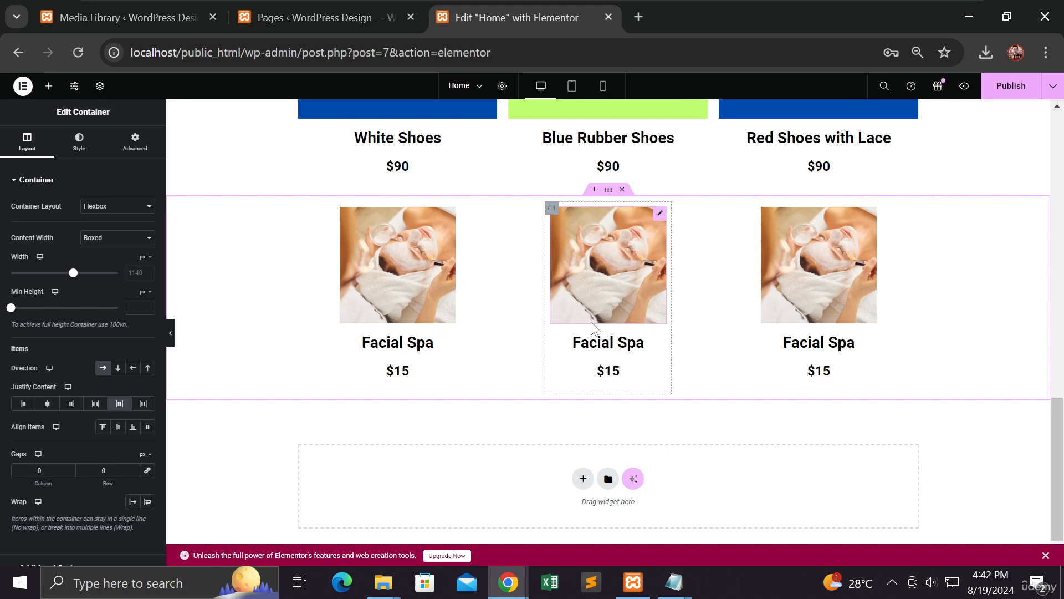
pyautogui.click(95, 403)
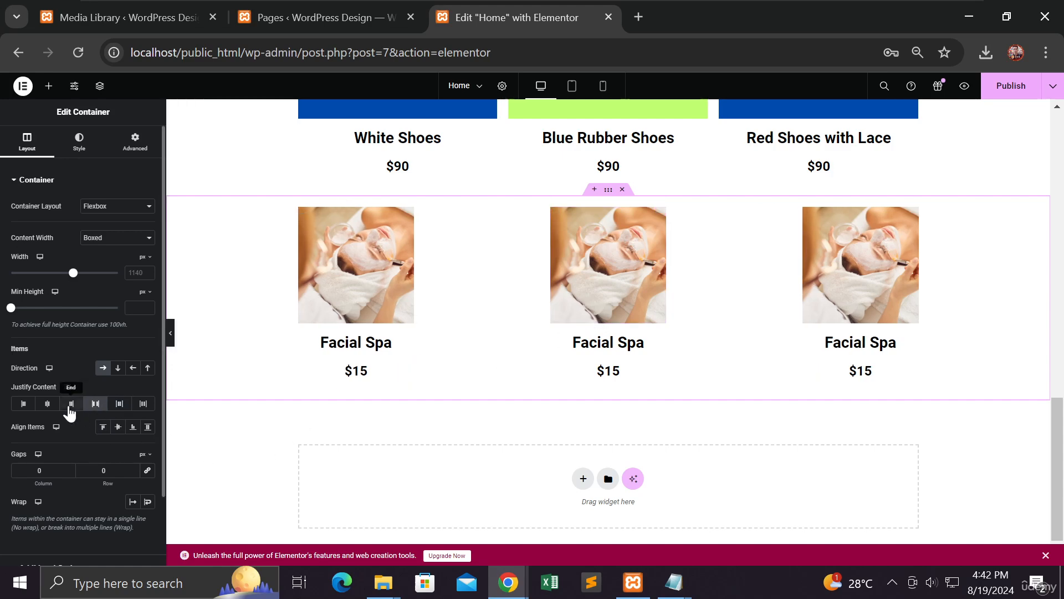
pyautogui.click(69, 408)
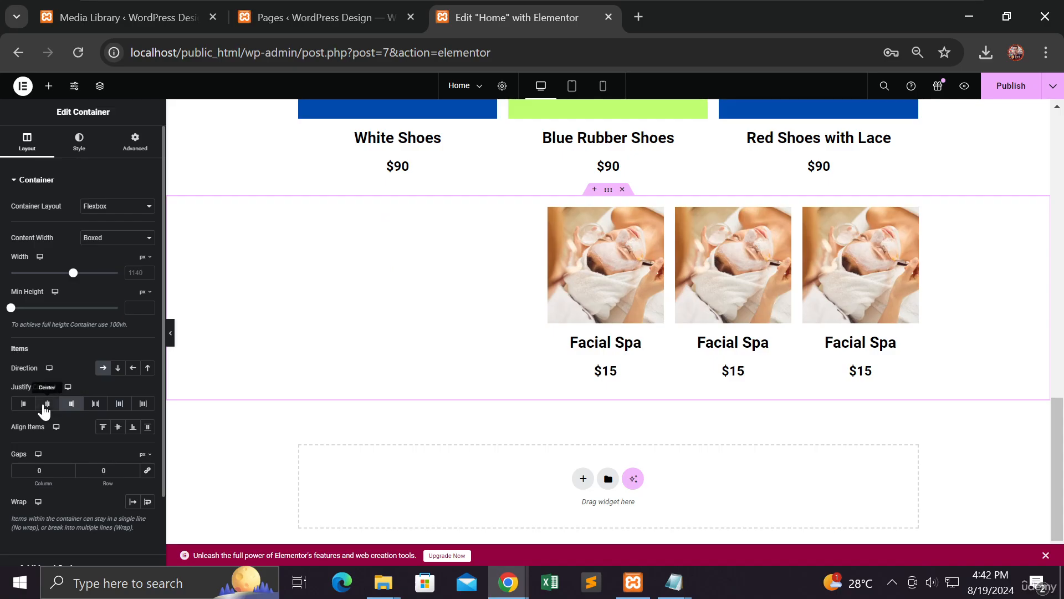
pyautogui.click(45, 405)
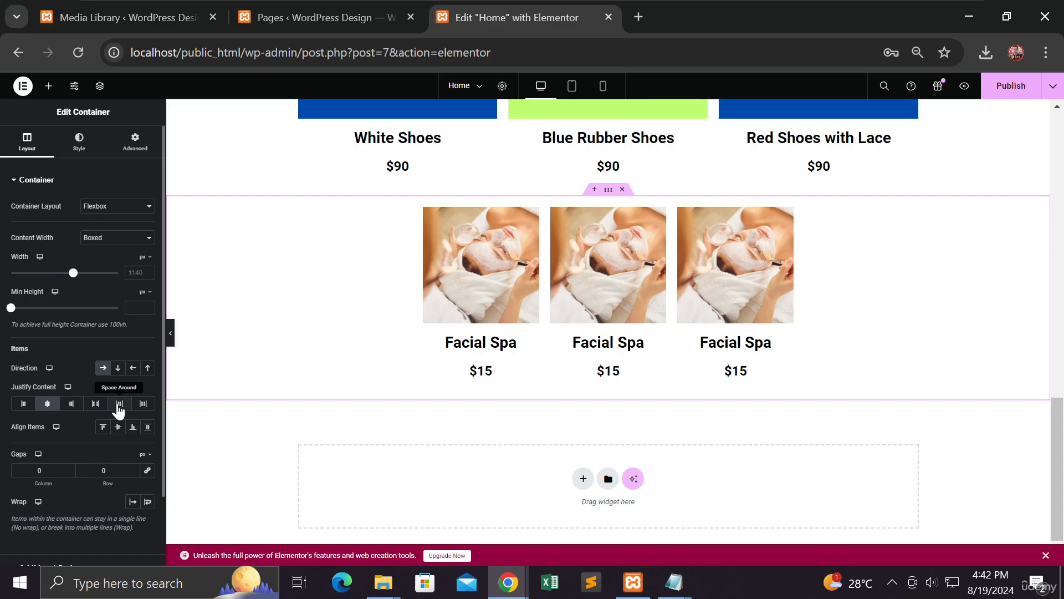
pyautogui.click(118, 404)
pyautogui.click(48, 408)
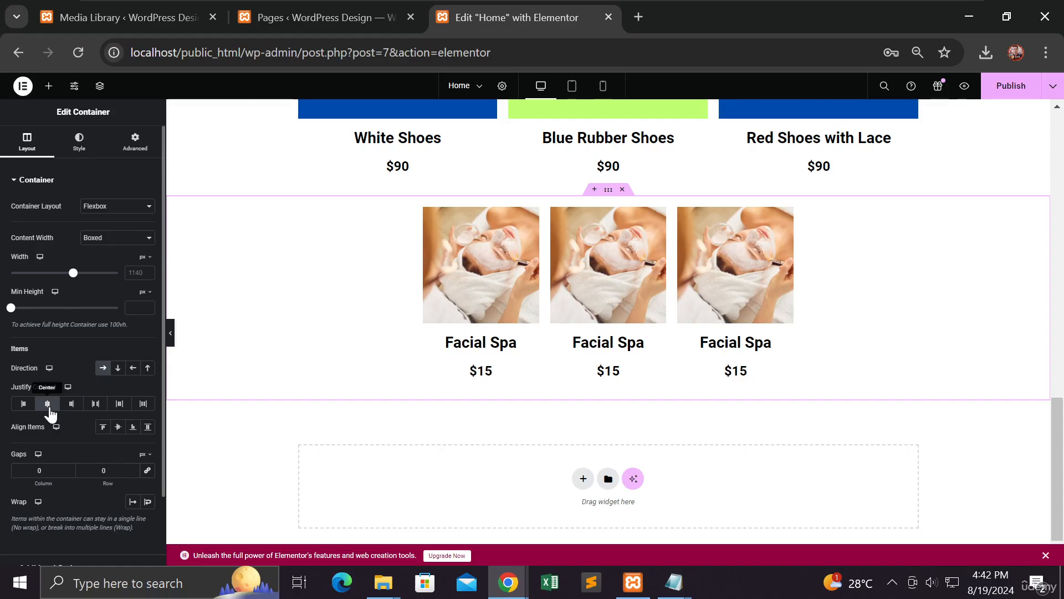
pyautogui.click(605, 87)
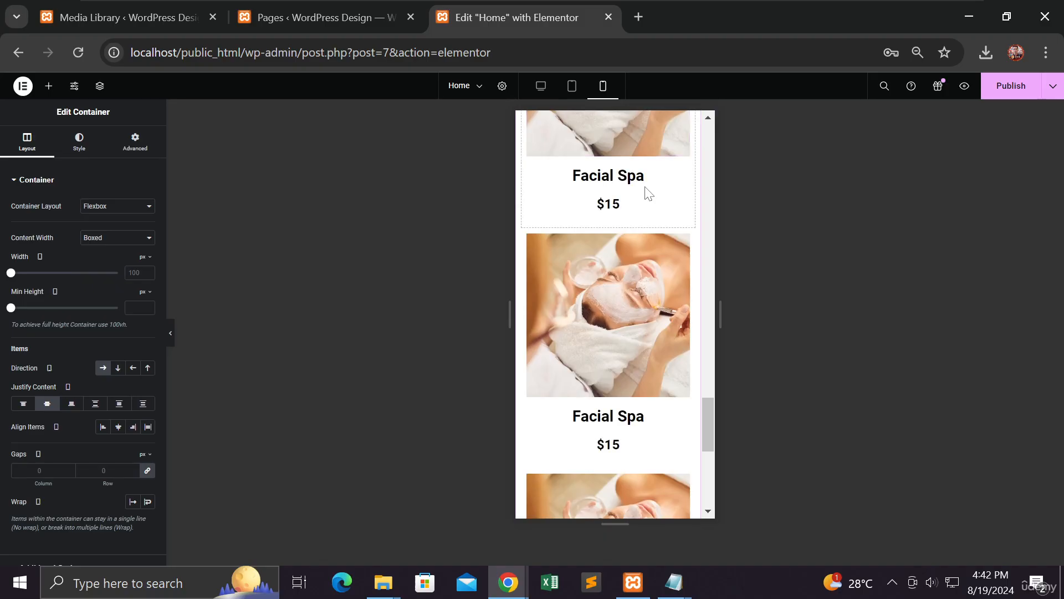
# Step: Check the spa row at tablet and desktop widths, then publish the page
pyautogui.click(572, 86)
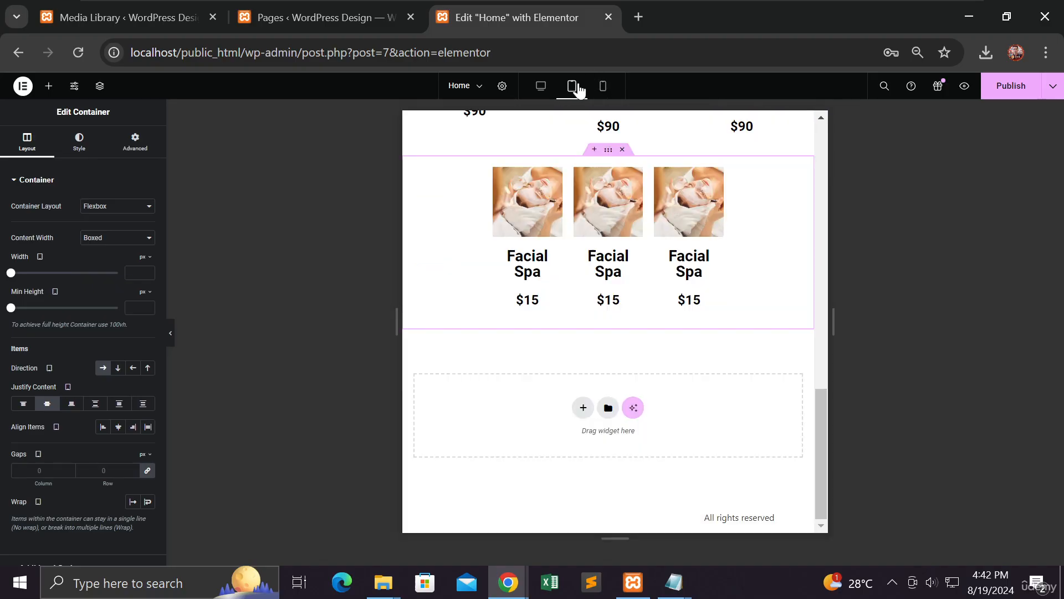
pyautogui.scroll(3, 440, 195)
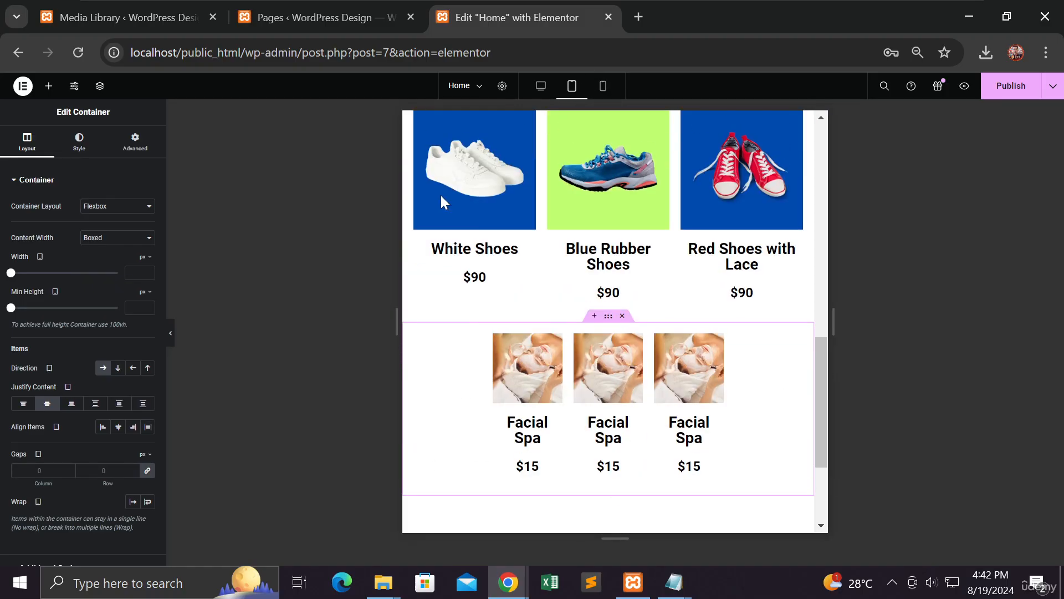
pyautogui.click(541, 91)
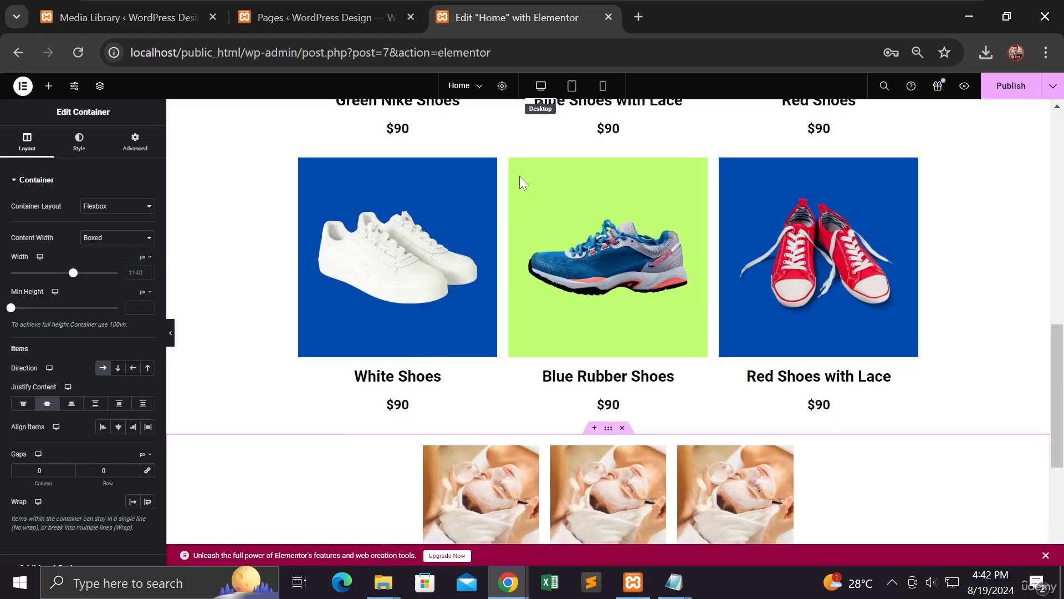
pyautogui.scroll(-4, 524, 211)
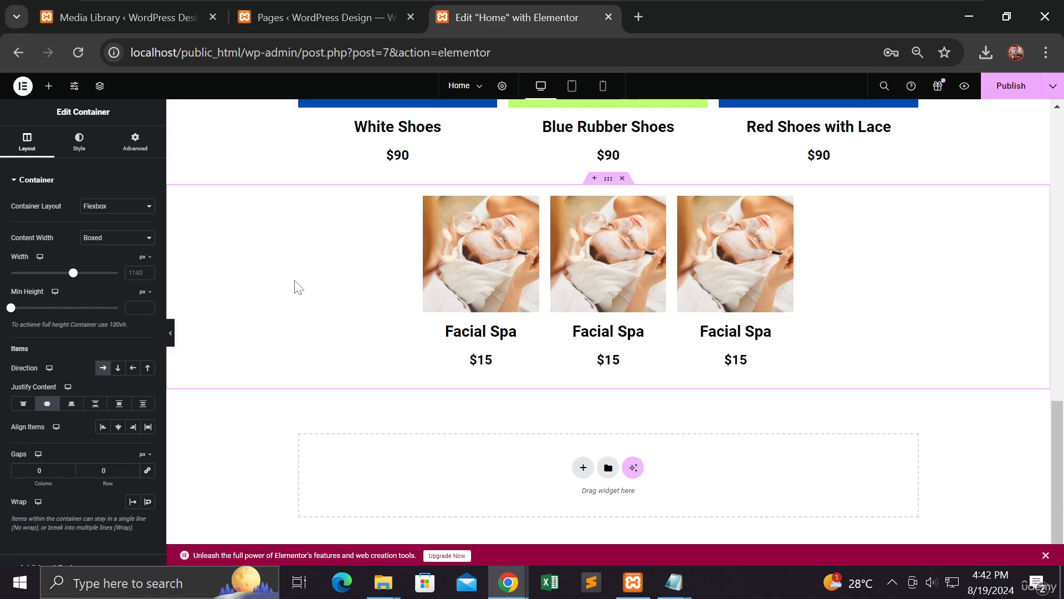
pyautogui.click(1011, 88)
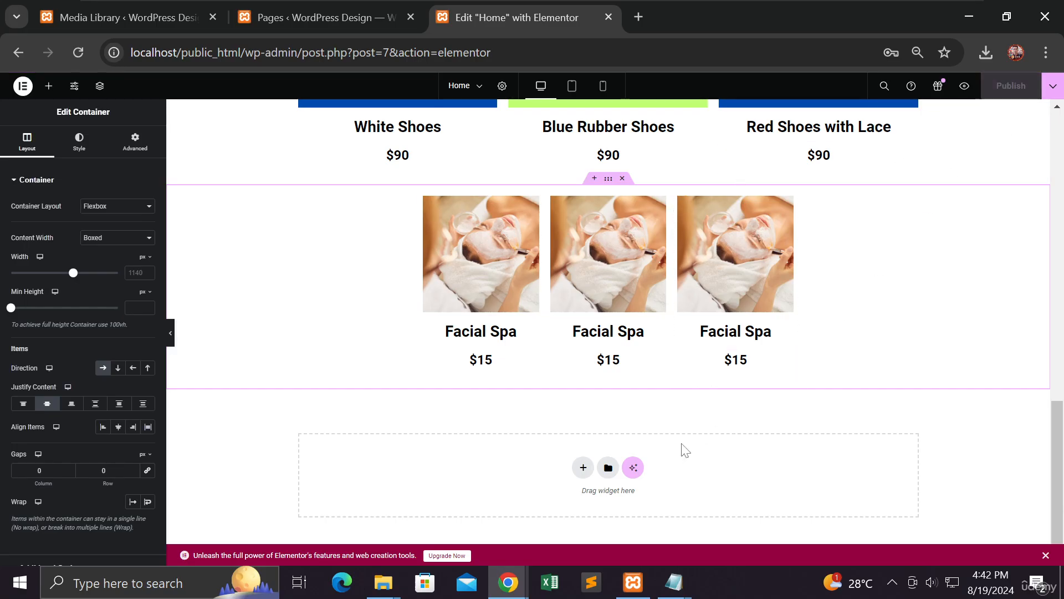
# Step: Reload the incognito live site, check the three centred Facial Spa cards, then minimize it
pyautogui.moveTo(515, 589)
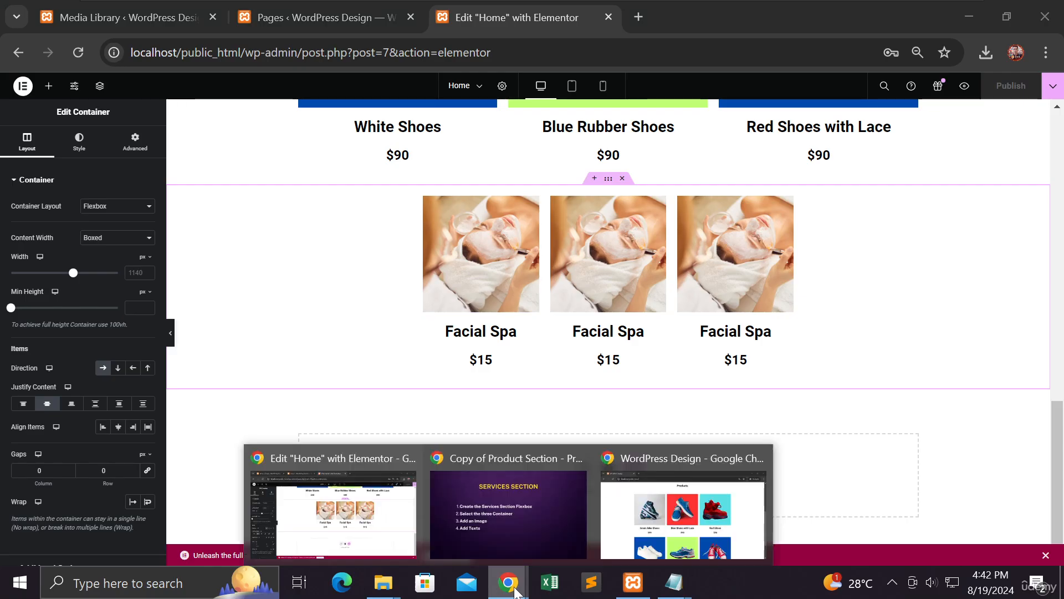
pyautogui.click(657, 514)
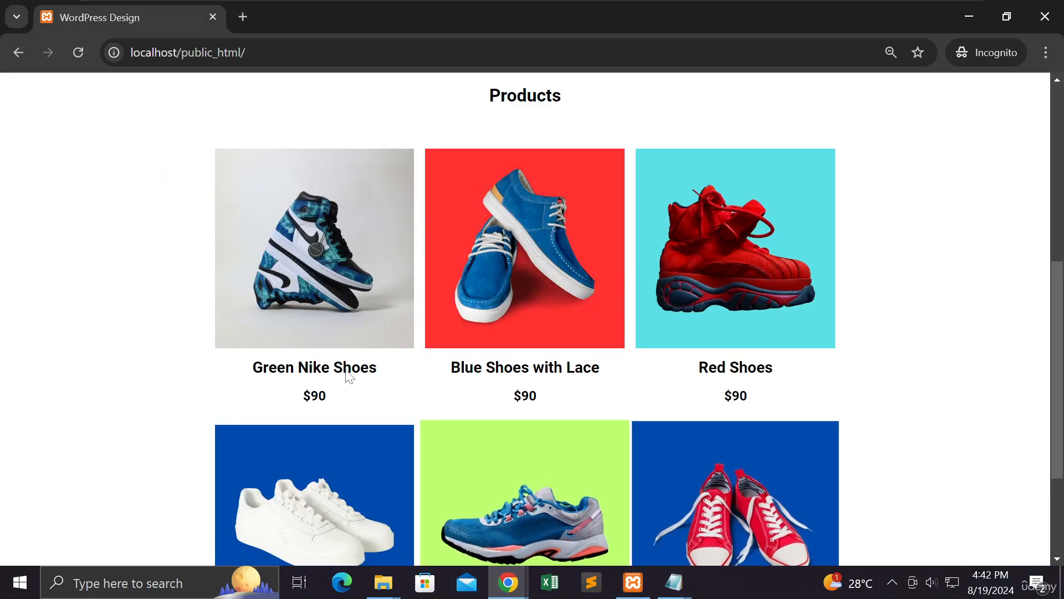
pyautogui.click(77, 54)
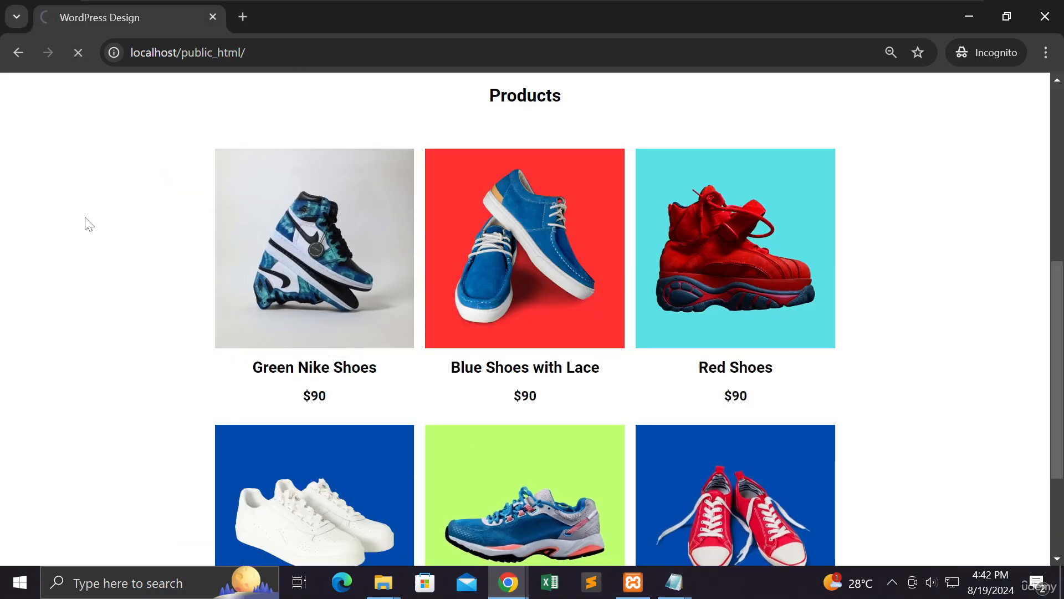
pyautogui.scroll(-6, 89, 224)
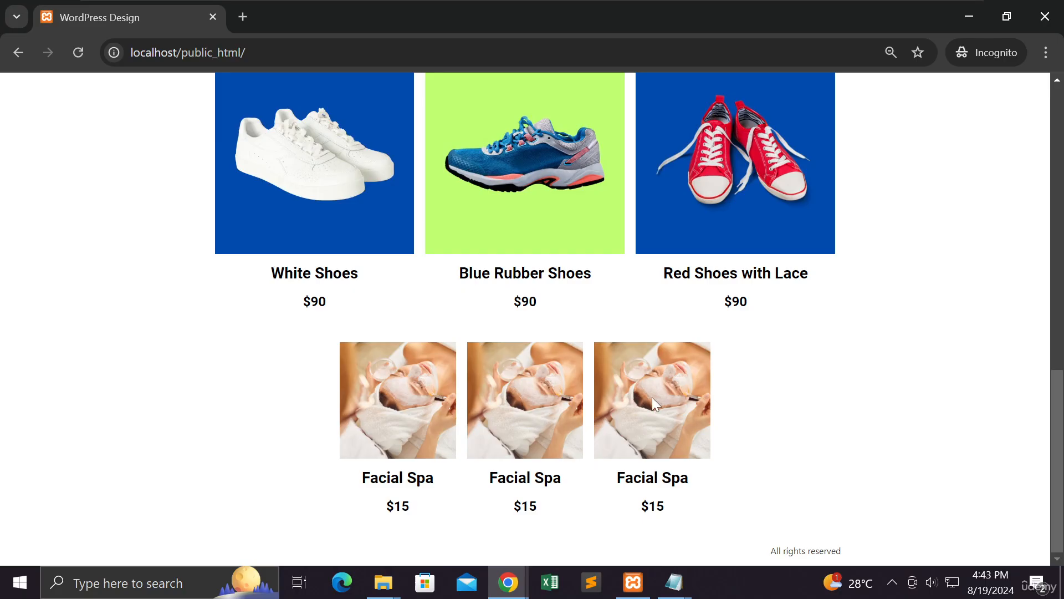
pyautogui.click(968, 17)
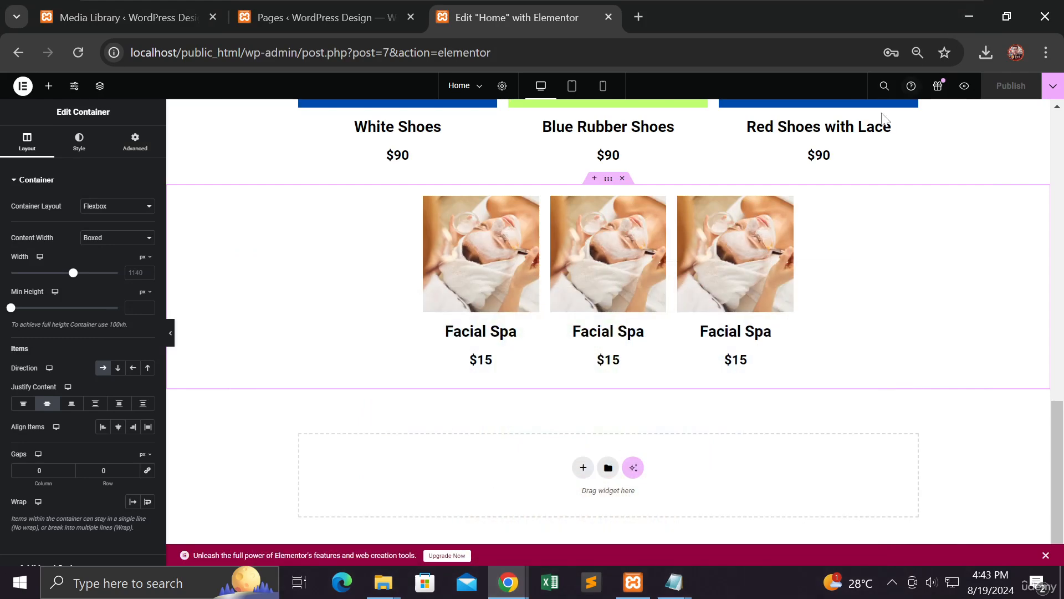
# Step: Replace the middle card's image with the candles picture services-2.jpg
pyautogui.click(618, 264)
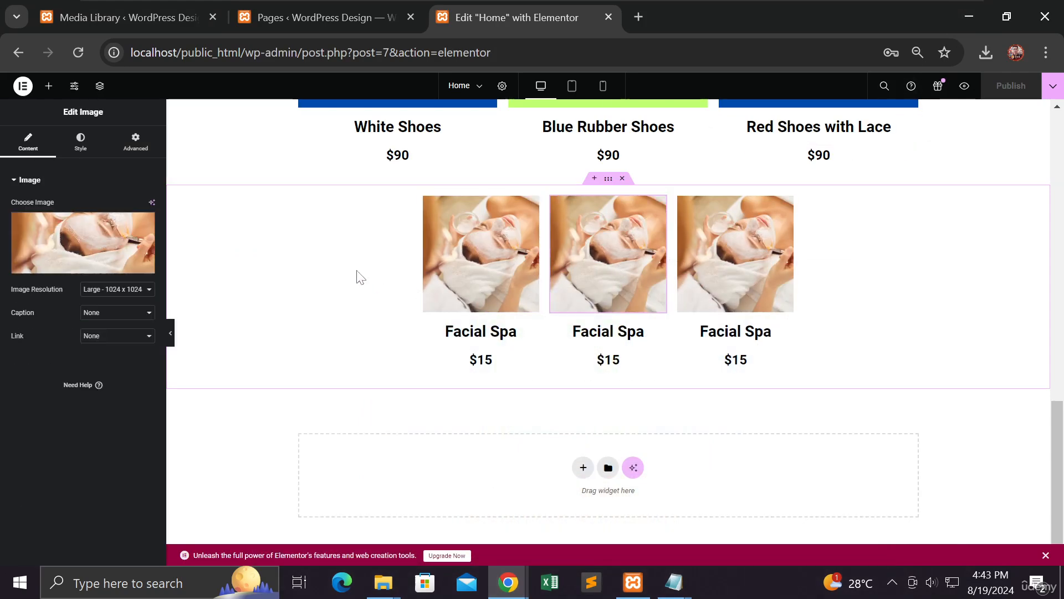
pyautogui.click(93, 246)
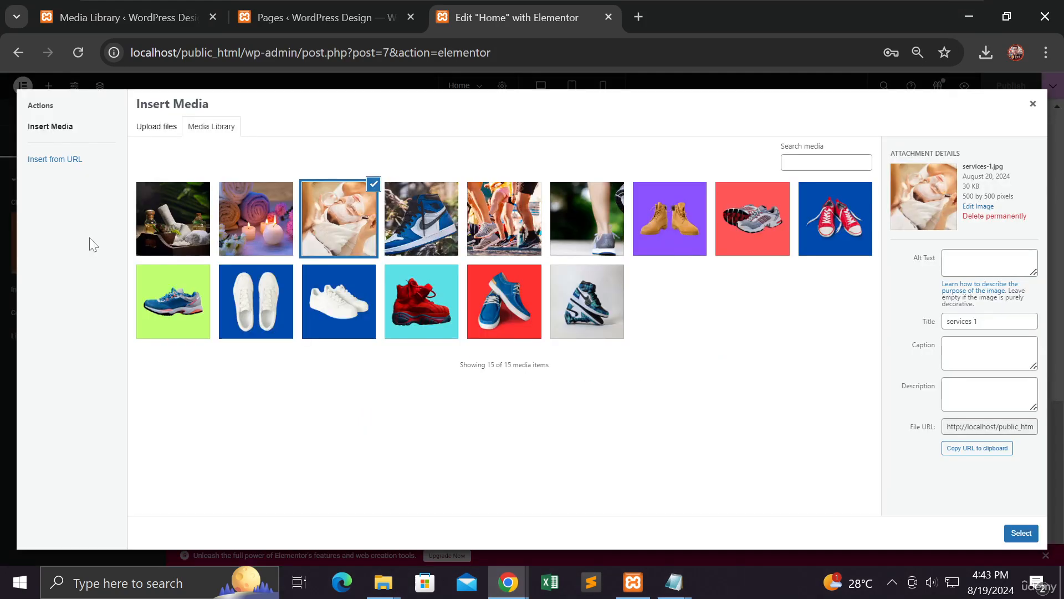
pyautogui.click(245, 221)
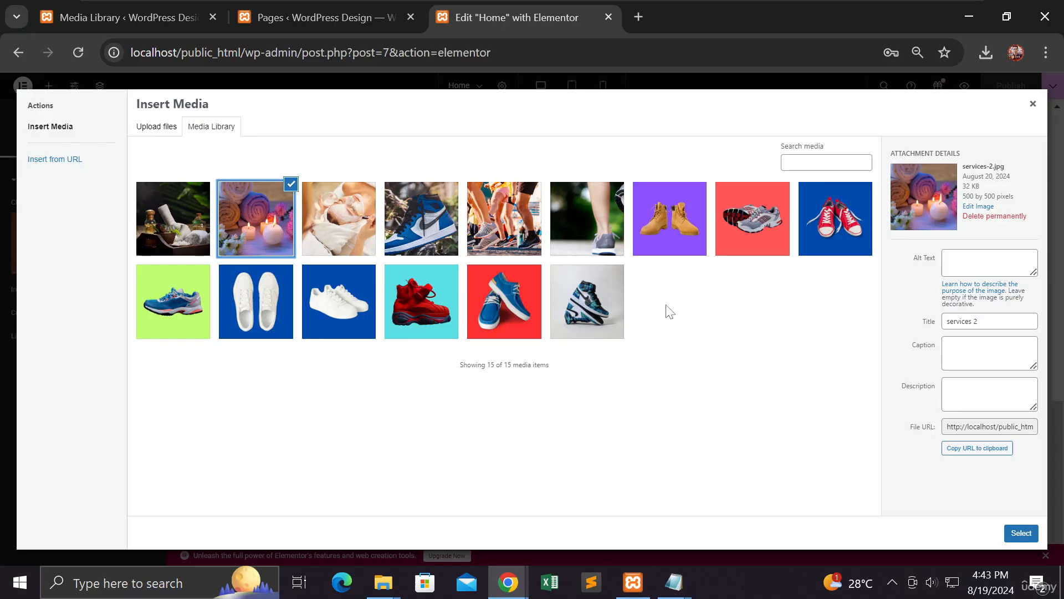
pyautogui.click(1020, 533)
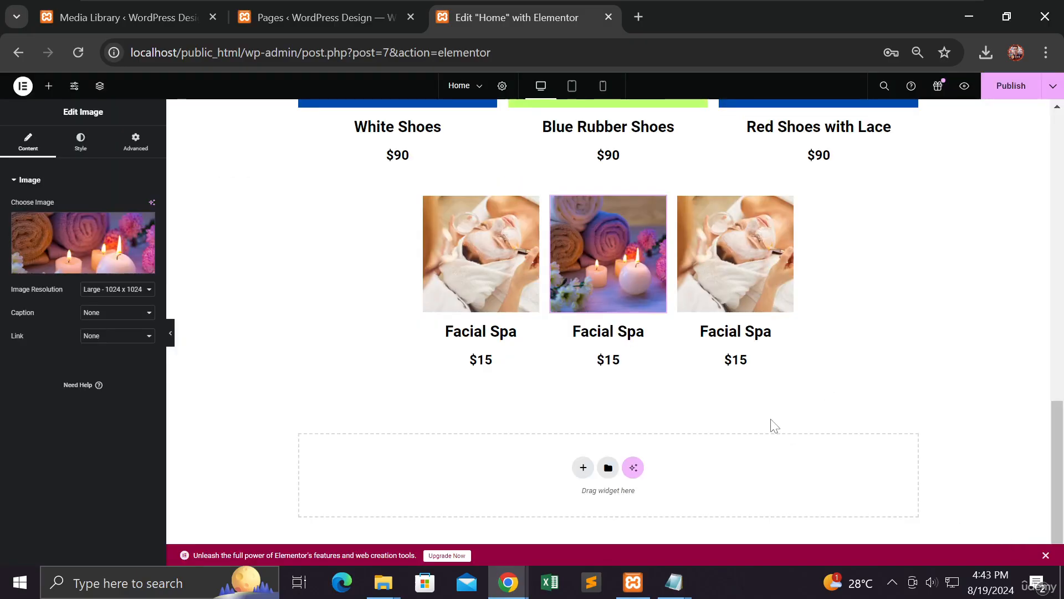
# Step: Replace the third card's image with services-3 and select the middle heading's title text
pyautogui.click(746, 255)
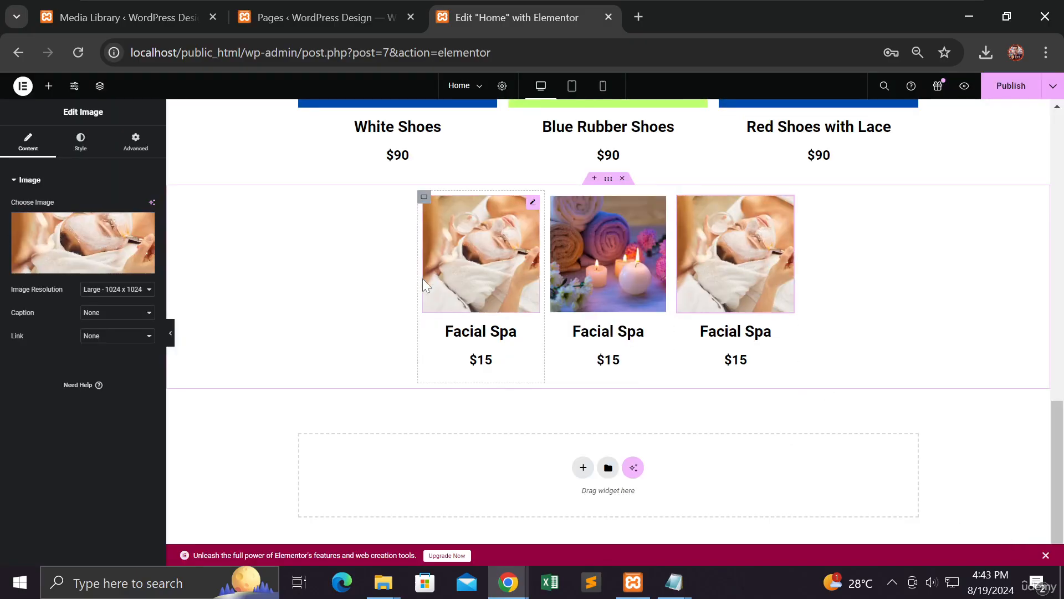
pyautogui.click(66, 230)
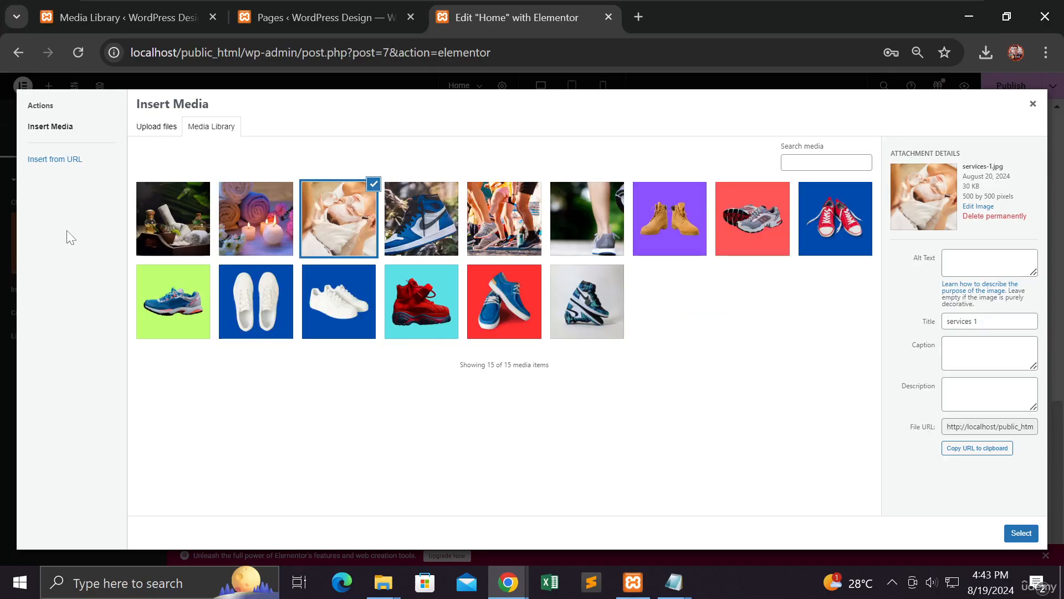
pyautogui.click(178, 221)
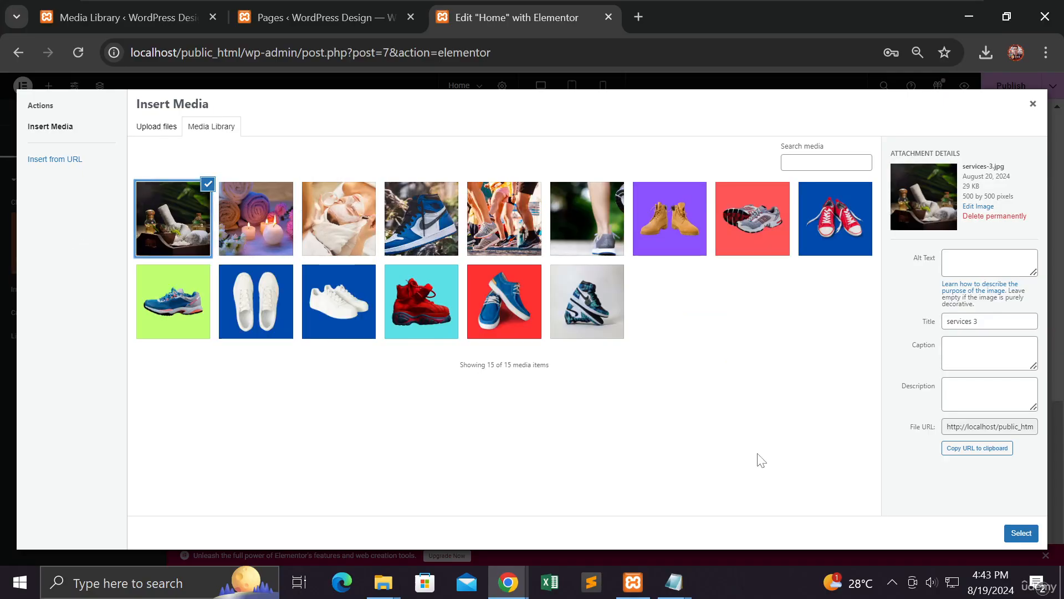
pyautogui.click(1021, 533)
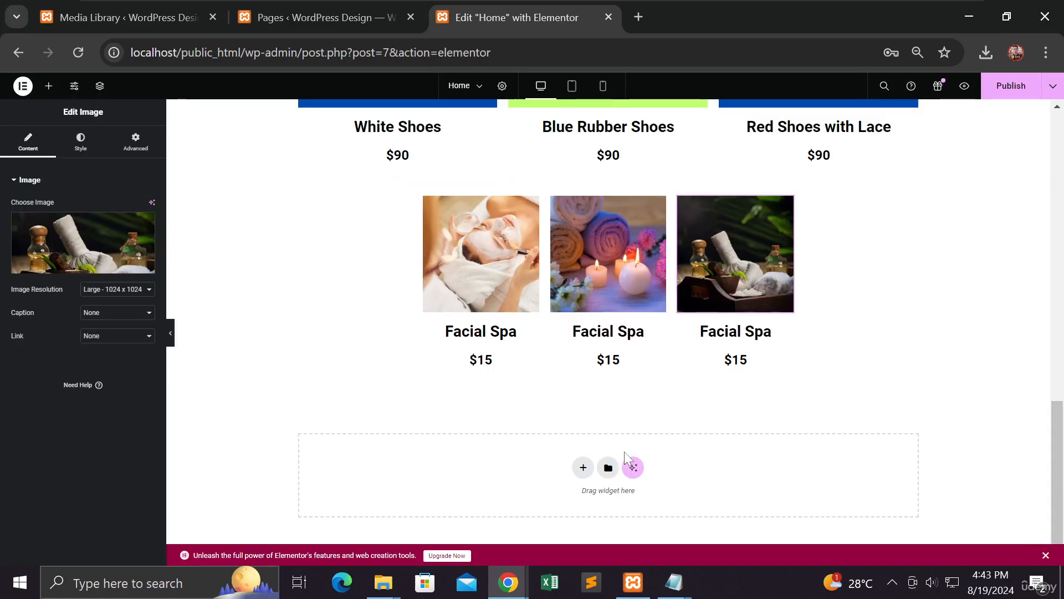
pyautogui.click(610, 333)
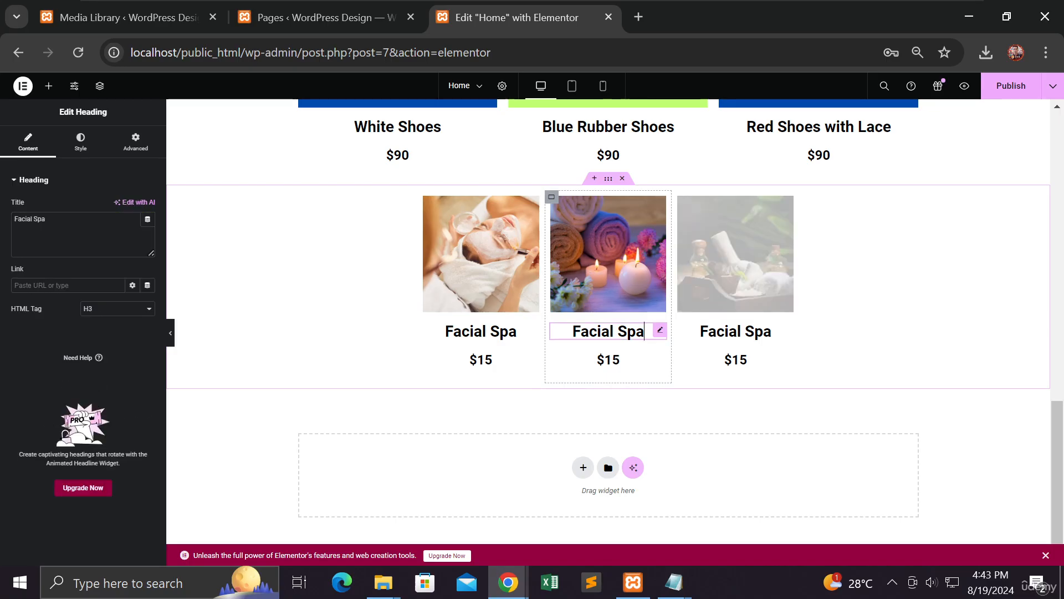
pyautogui.moveTo(47, 220); pyautogui.dragTo(9, 222)
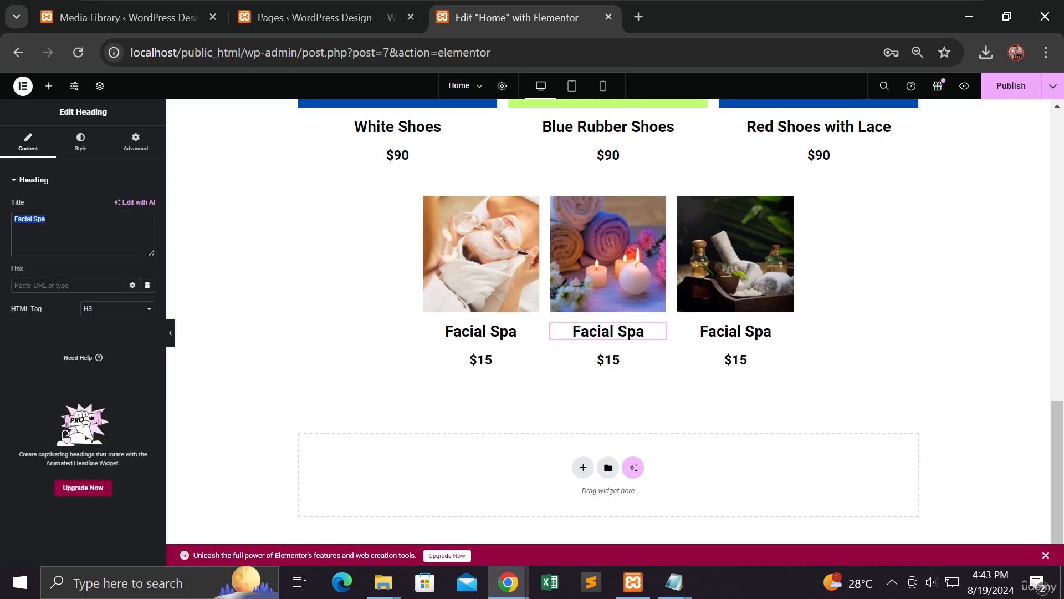
# Step: Retitle the middle spa card heading to Health
pyautogui.write('Helat')
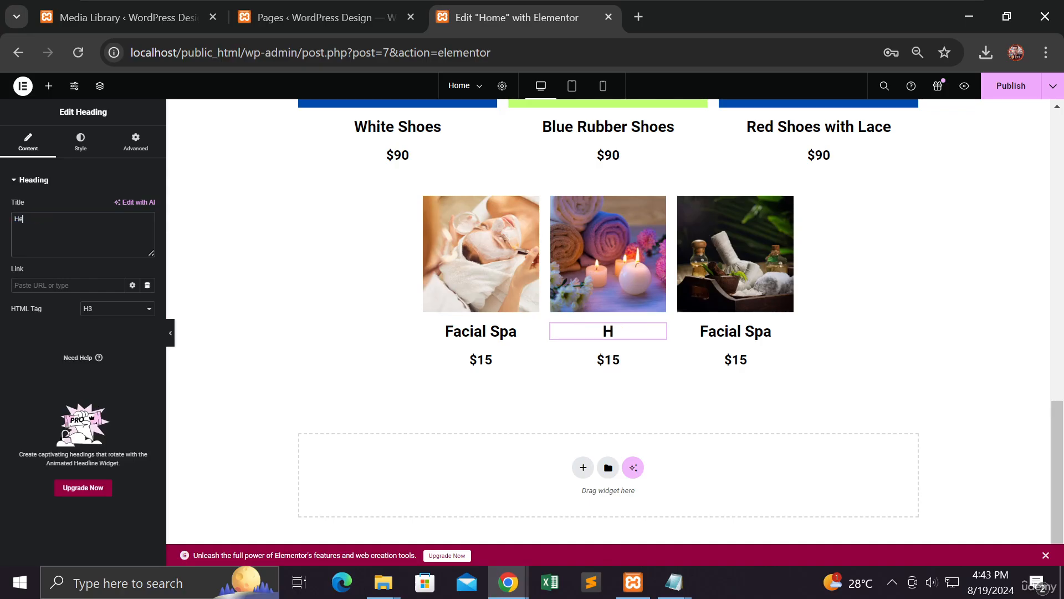
pyautogui.press('BackSpace')
pyautogui.press('BackSpace')
pyautogui.press('BackSpace')
pyautogui.write('alth')
pyautogui.write('Care')
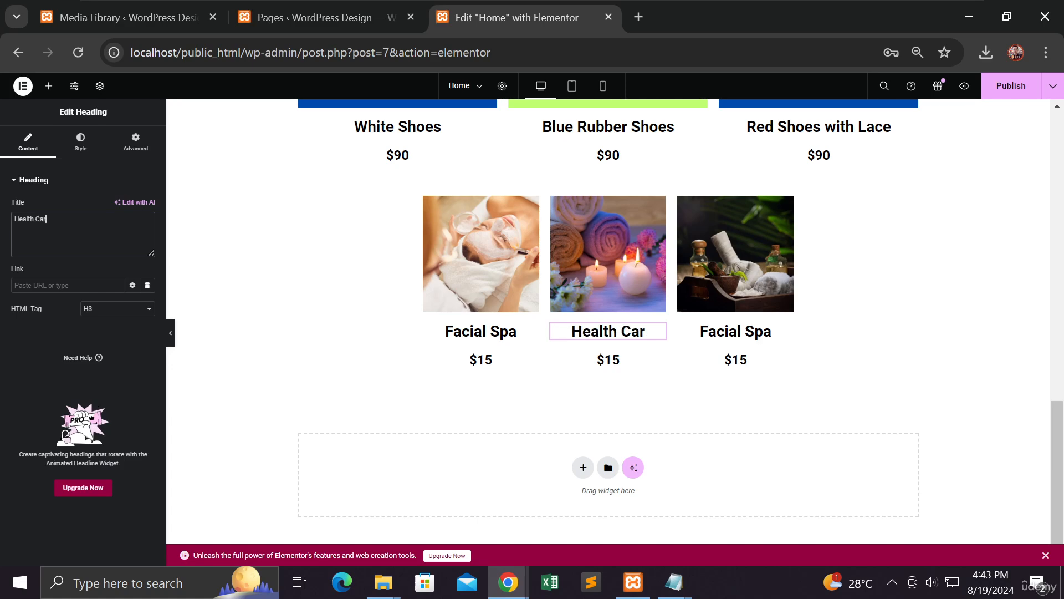
pyautogui.press('BackSpace')
pyautogui.press('BackSpace')
pyautogui.press('BackSpace')
pyautogui.press('BackSpace')
pyautogui.press('BackSpace')
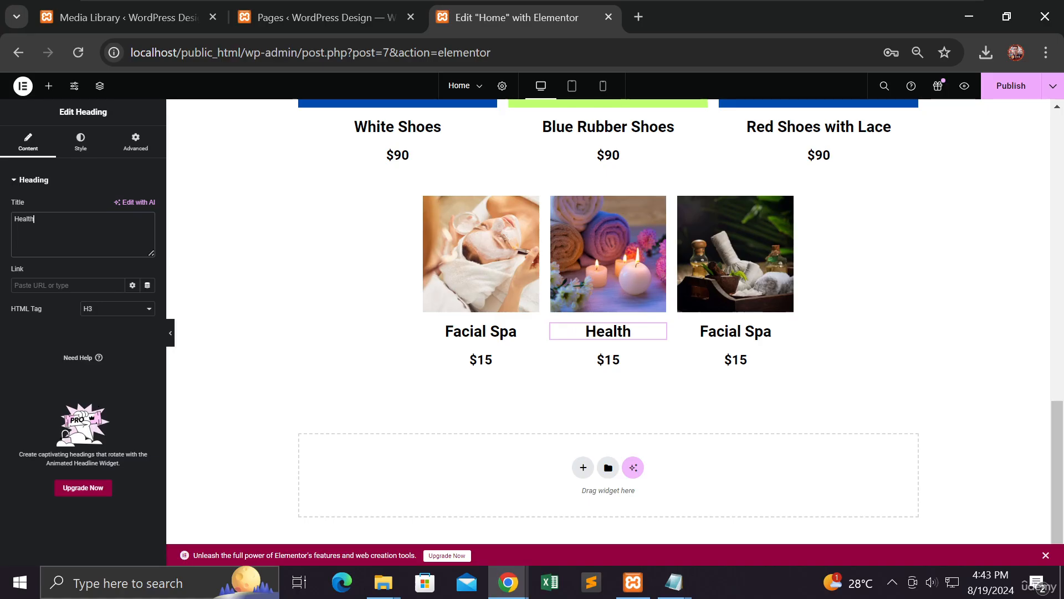
# Step: Rename the third heading to Ingredients and publish the changes
pyautogui.click(712, 335)
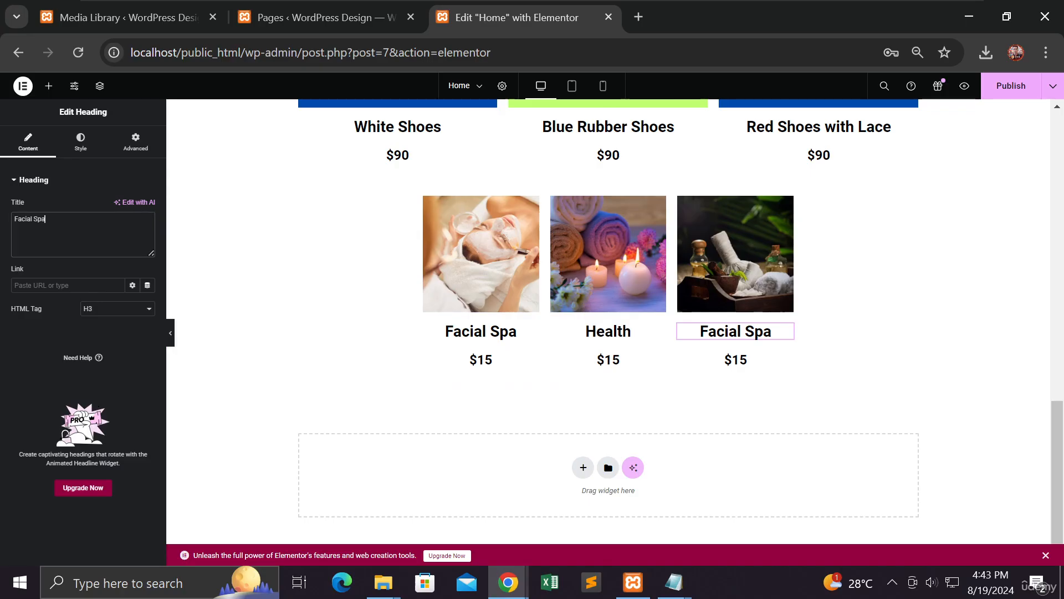
pyautogui.moveTo(61, 220); pyautogui.dragTo(5, 227)
pyautogui.write('Ingr')
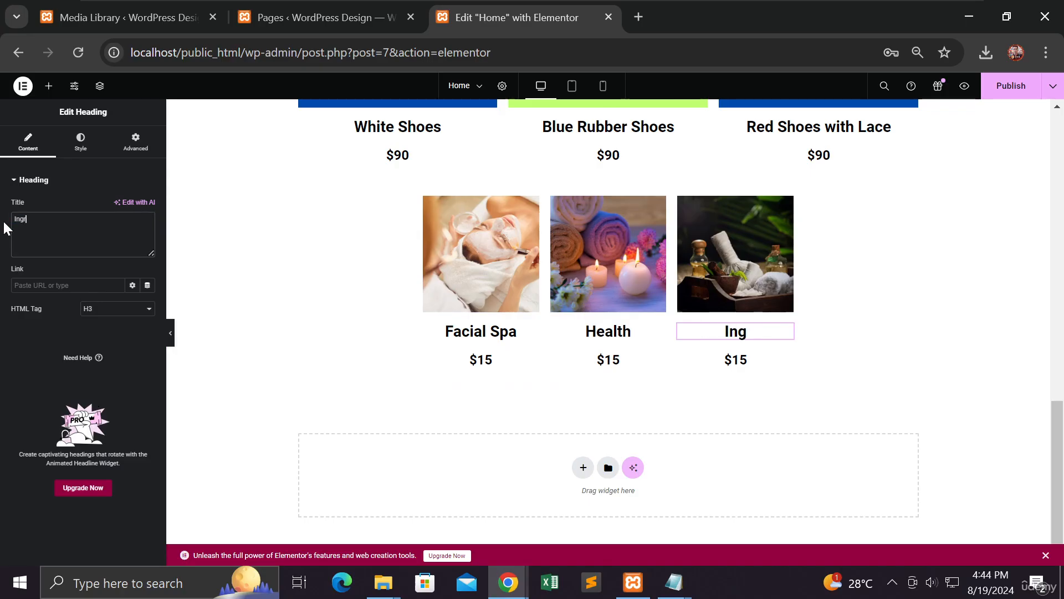
pyautogui.write('edients')
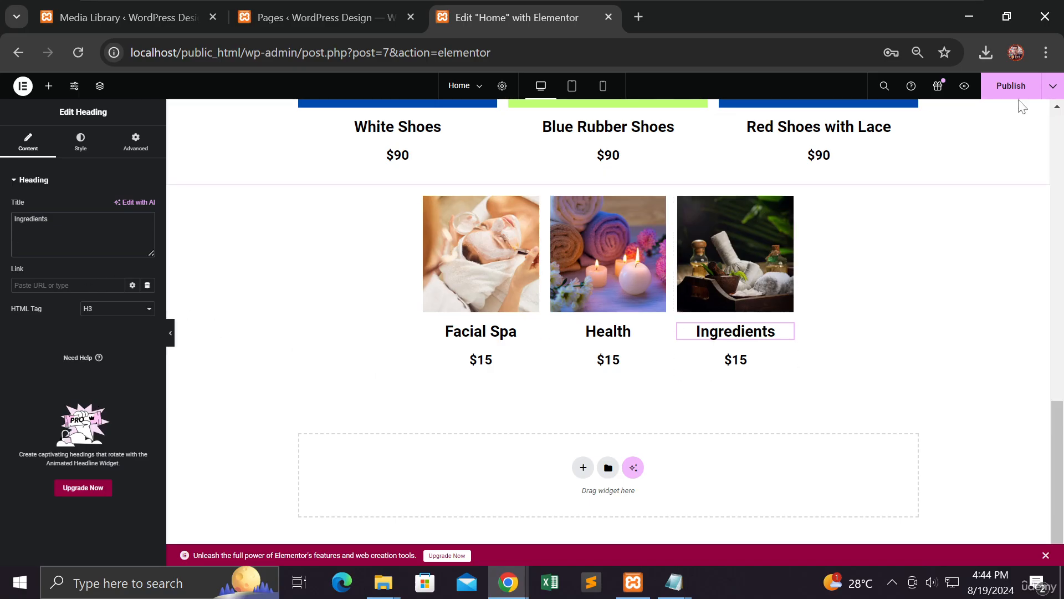
pyautogui.click(1010, 88)
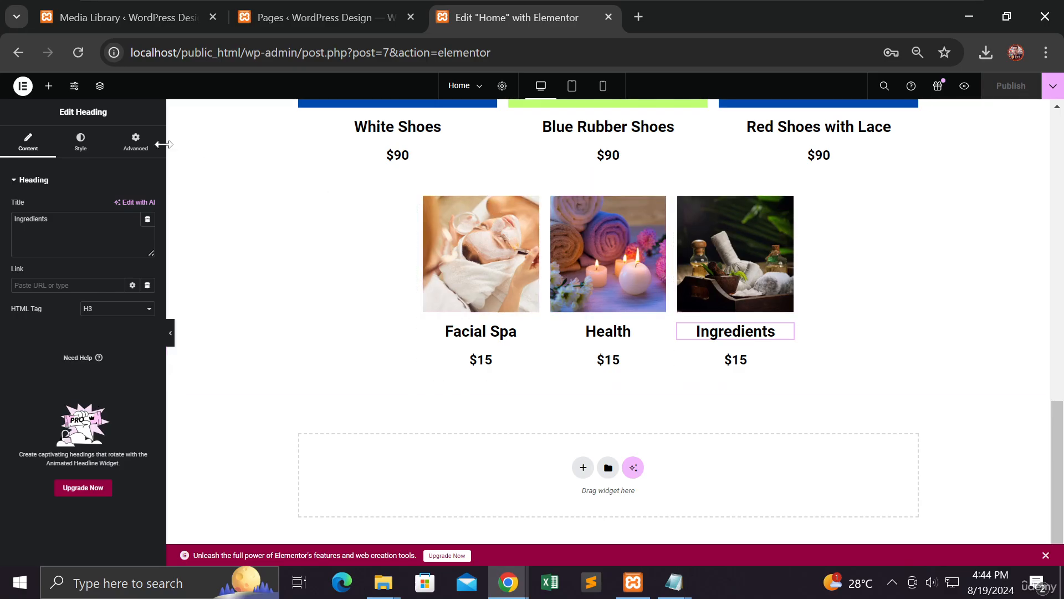
# Step: Open the widget list, add an empty section above the spa row, then delete it again
pyautogui.click(49, 85)
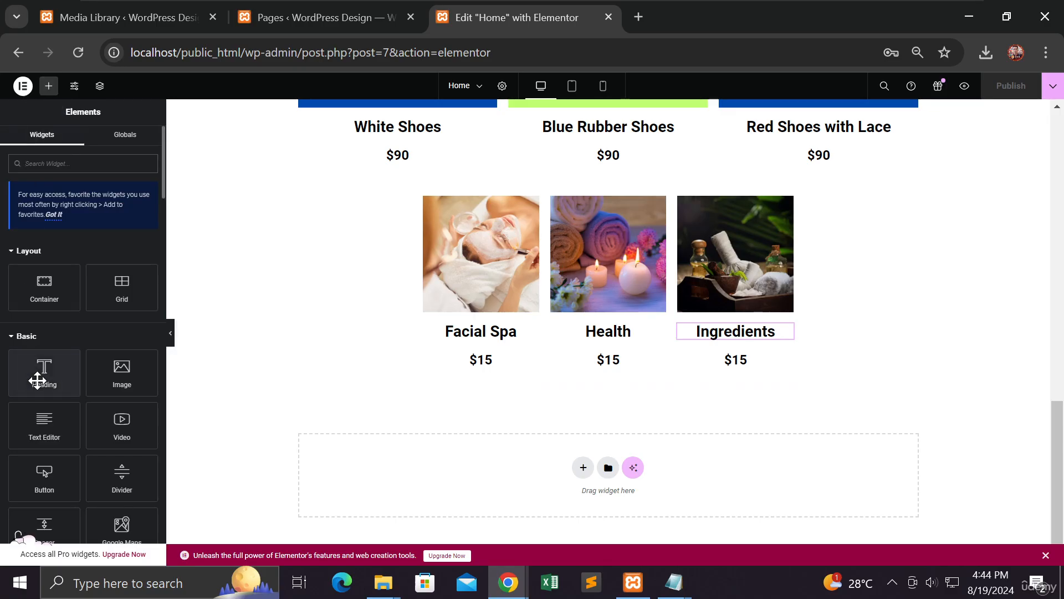
pyautogui.moveTo(38, 373)
pyautogui.mouseDown()
pyautogui.moveTo(327, 290)
pyautogui.moveTo(571, 246)
pyautogui.moveTo(586, 210)
pyautogui.moveTo(487, 182)
pyautogui.moveTo(559, 178)
pyautogui.moveTo(688, 204)
pyautogui.moveTo(761, 197)
pyautogui.moveTo(468, 197)
pyautogui.moveTo(749, 200)
pyautogui.moveTo(530, 183)
pyautogui.moveTo(471, 208)
pyautogui.moveTo(696, 213)
pyautogui.moveTo(439, 213)
pyautogui.moveTo(735, 216)
pyautogui.moveTo(486, 216)
pyautogui.moveTo(70, 280)
pyautogui.mouseUp()
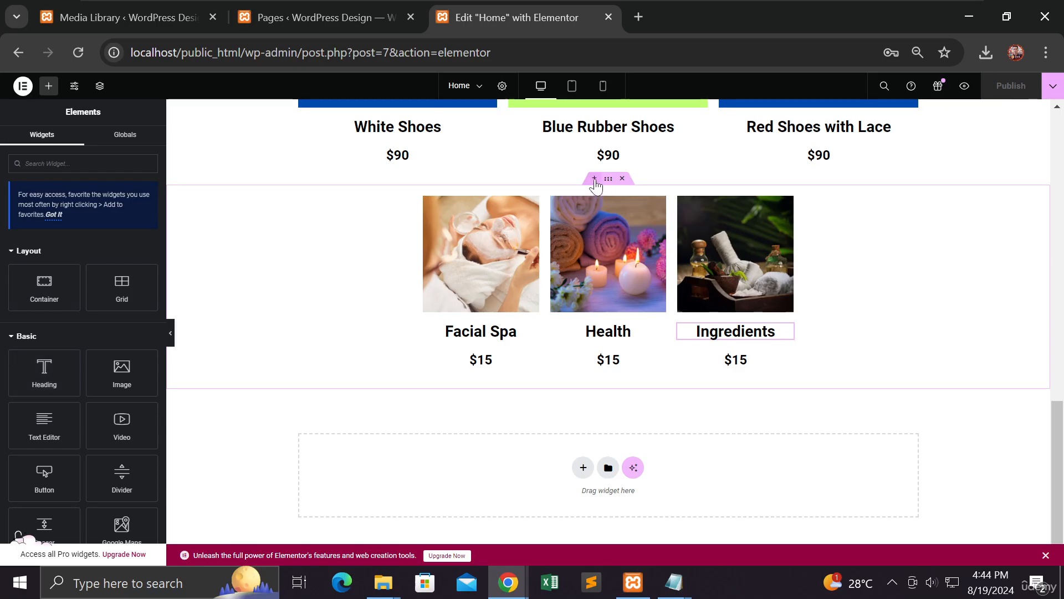
pyautogui.click(594, 178)
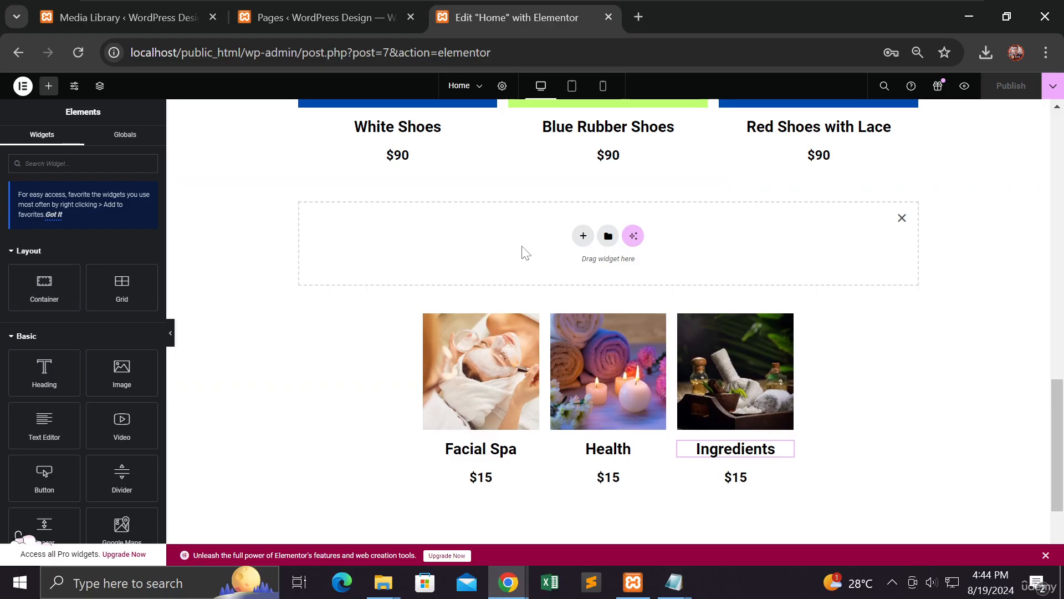
pyautogui.scroll(3, 523, 249)
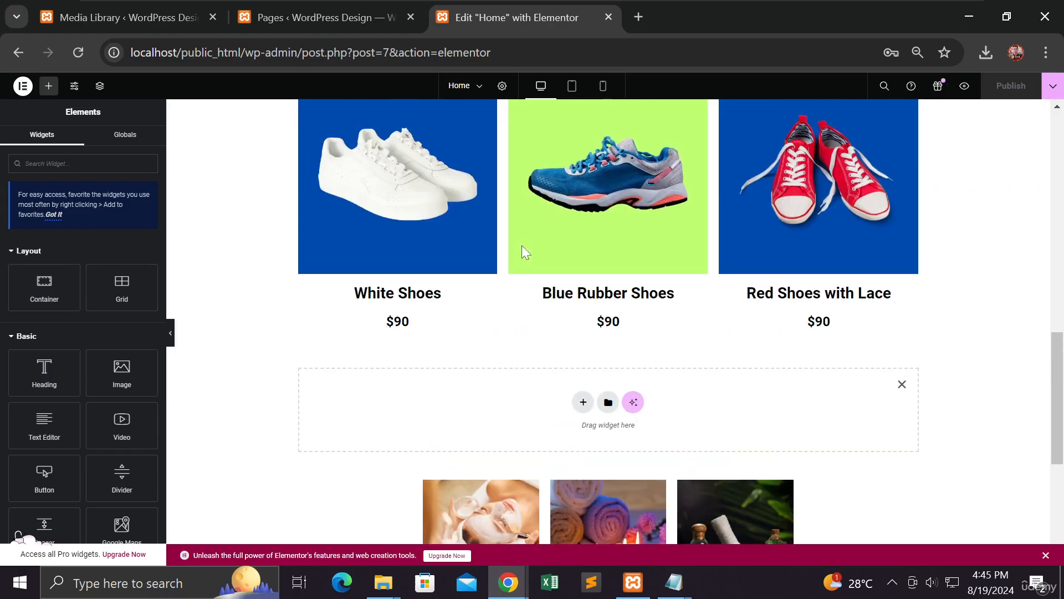
pyautogui.click(902, 385)
pyautogui.scroll(3, 885, 386)
pyautogui.scroll(7, 883, 383)
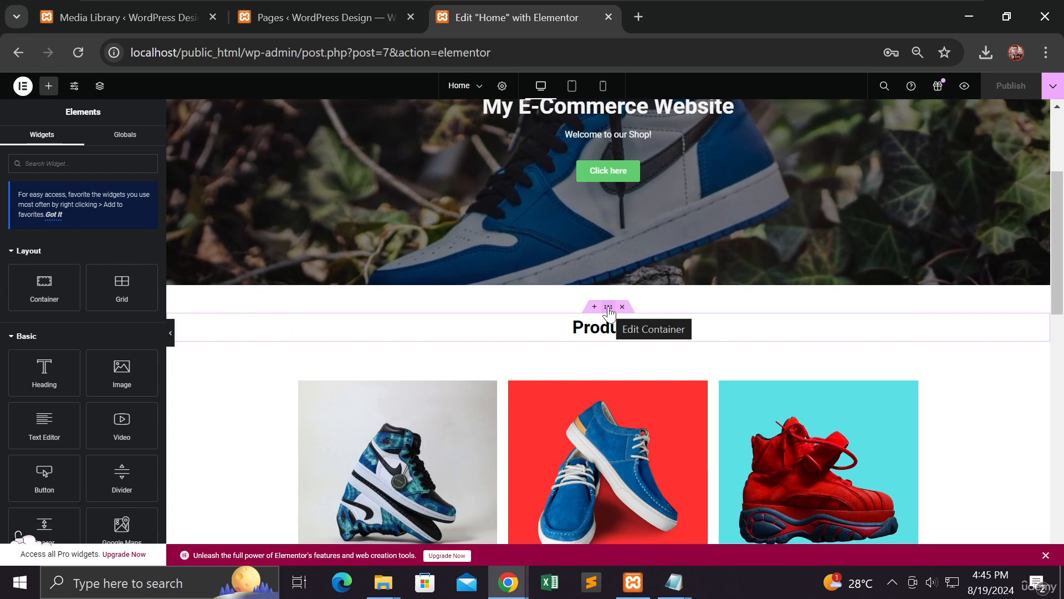
# Step: Copy the Products heading container and paste it into a new container above the spa row
pyautogui.rightClick(608, 310)
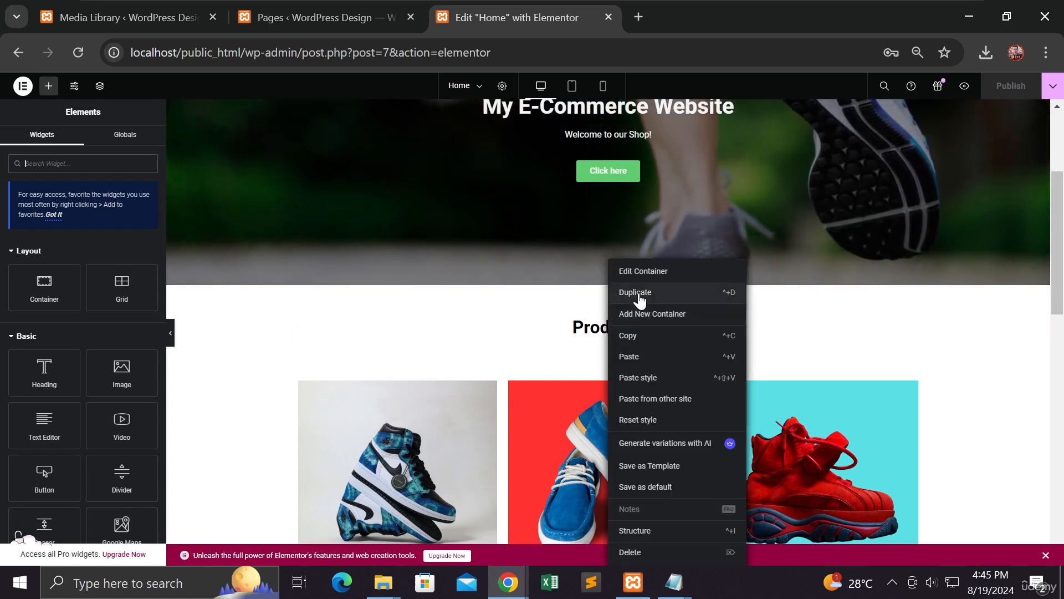
pyautogui.click(637, 337)
pyautogui.scroll(-1, 643, 339)
pyautogui.scroll(-7, 642, 333)
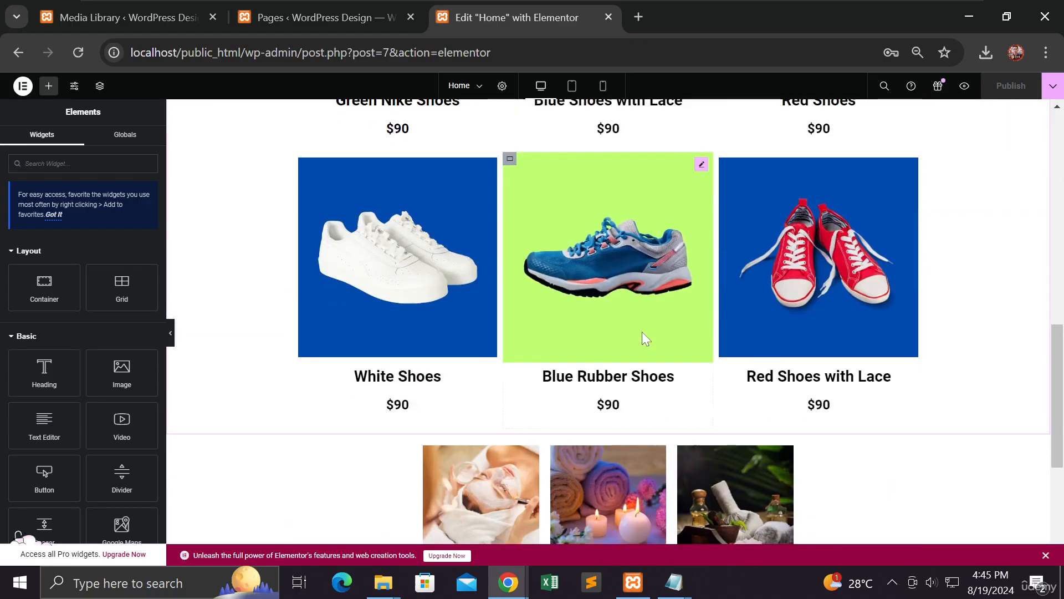
pyautogui.scroll(-1, 644, 332)
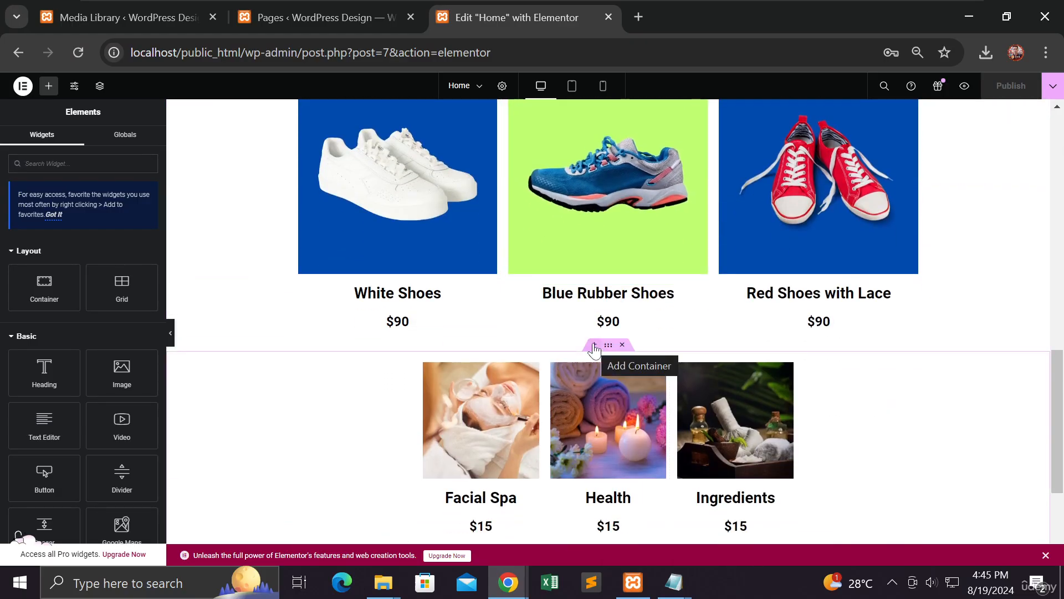
pyautogui.click(594, 345)
pyautogui.rightClick(517, 407)
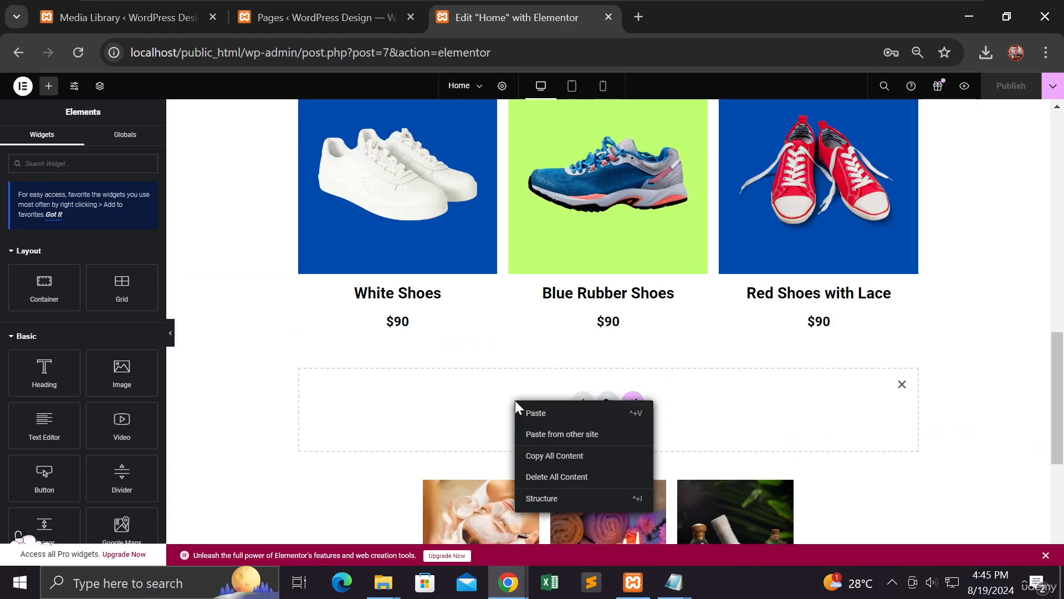
pyautogui.click(544, 413)
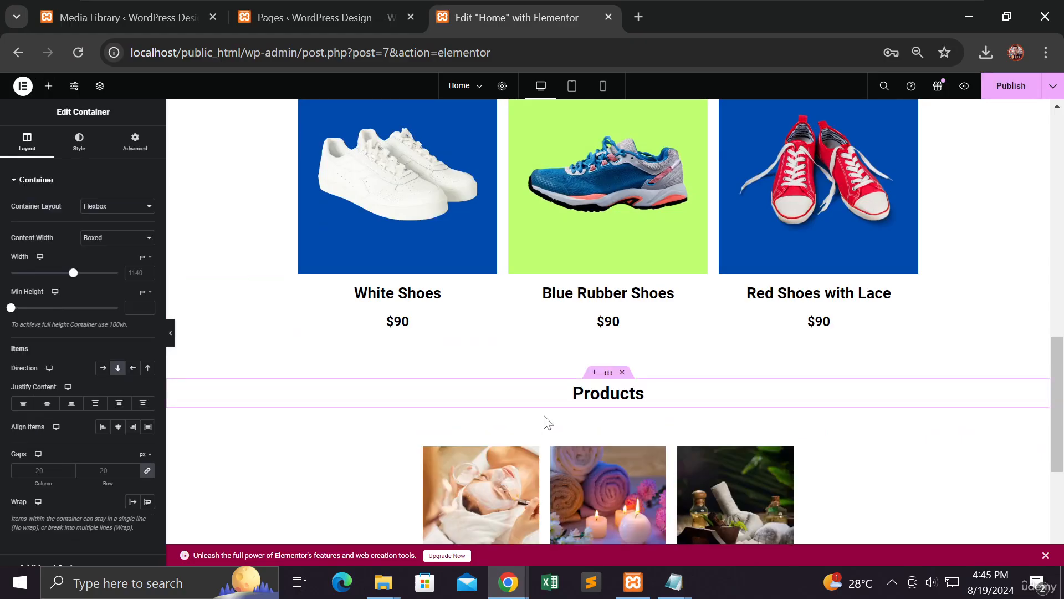
# Step: Change the pasted heading's title to Services and publish the page
pyautogui.click(610, 403)
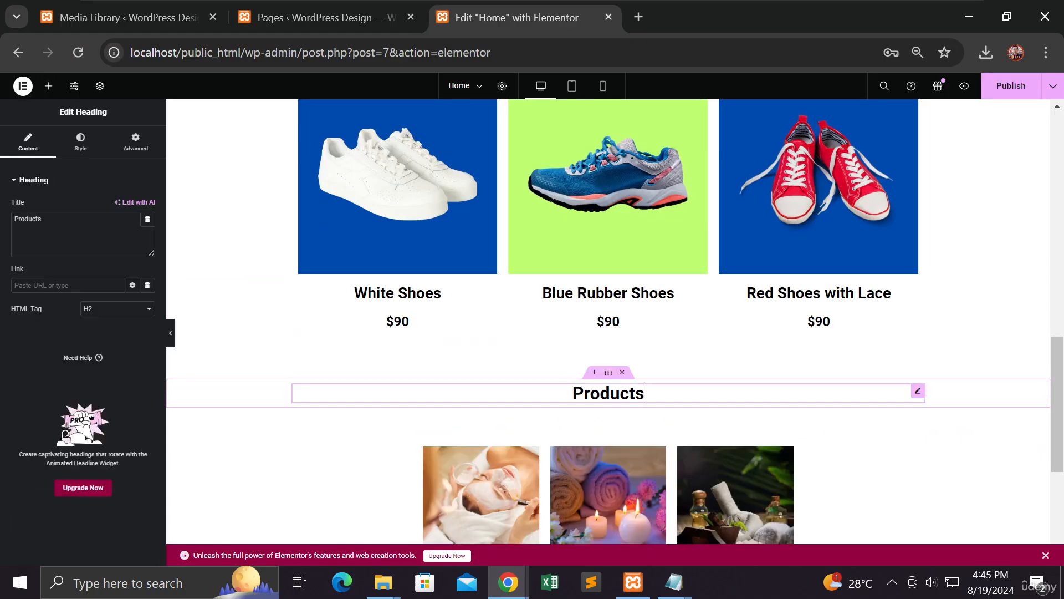
pyautogui.moveTo(44, 219); pyautogui.dragTo(3, 228)
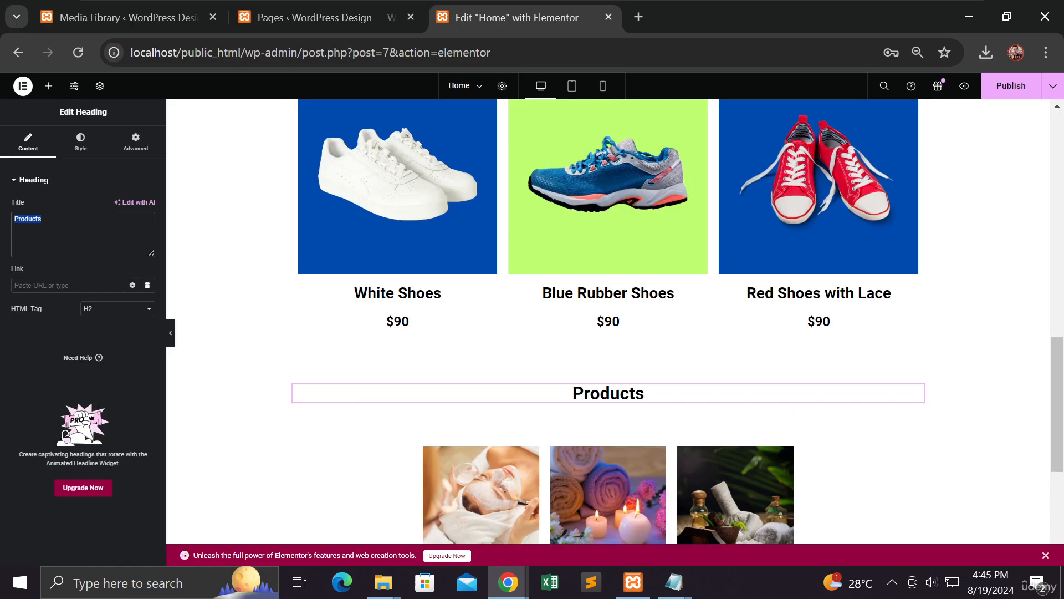
pyautogui.click(42, 219)
pyautogui.moveTo(43, 219); pyautogui.dragTo(13, 220)
pyautogui.write('Sev')
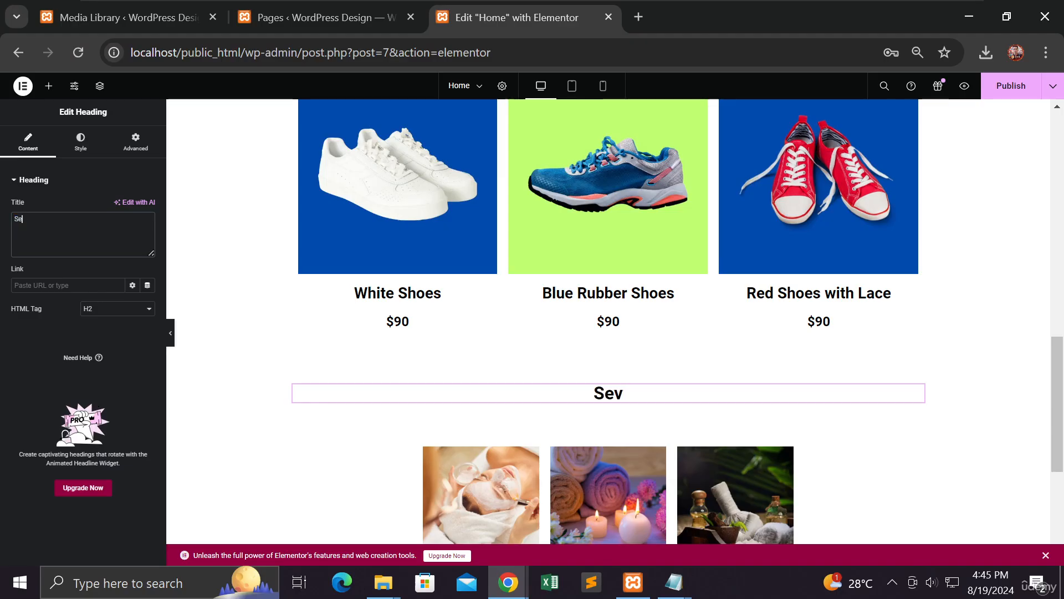
pyautogui.write('rvices')
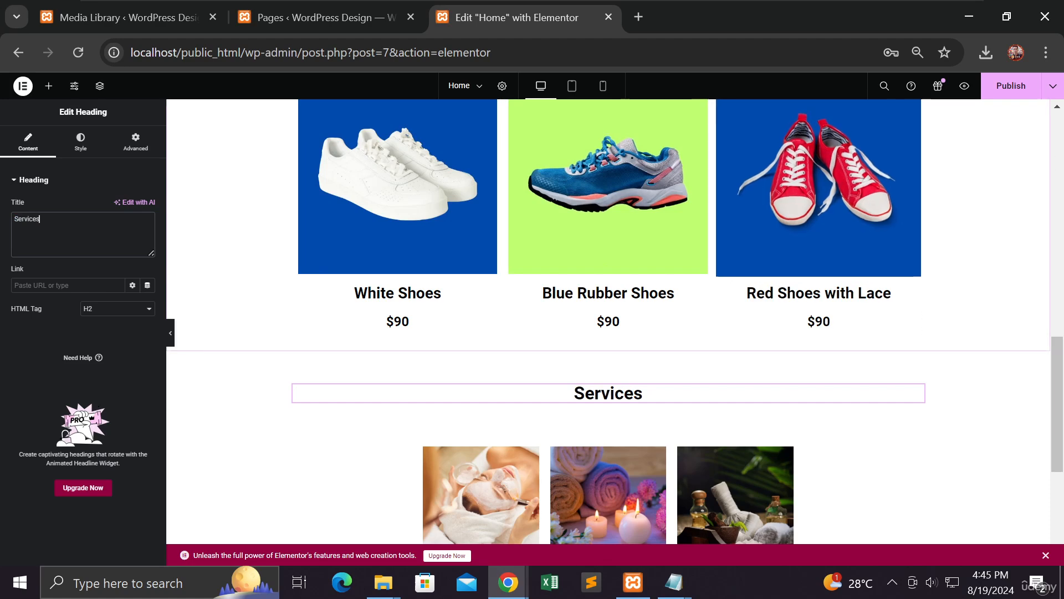
pyautogui.click(994, 95)
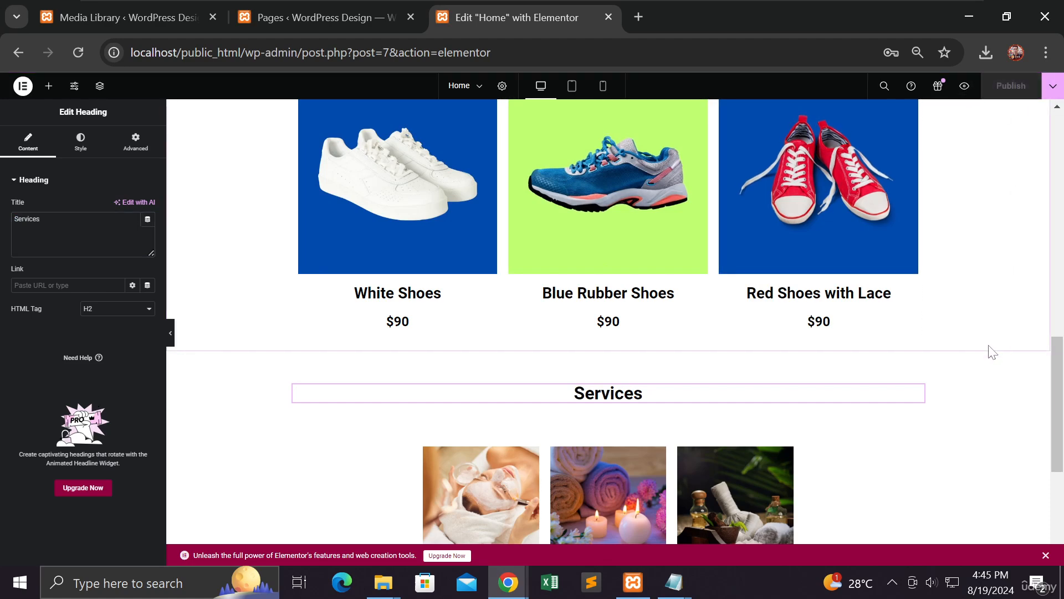
pyautogui.scroll(-5, 992, 351)
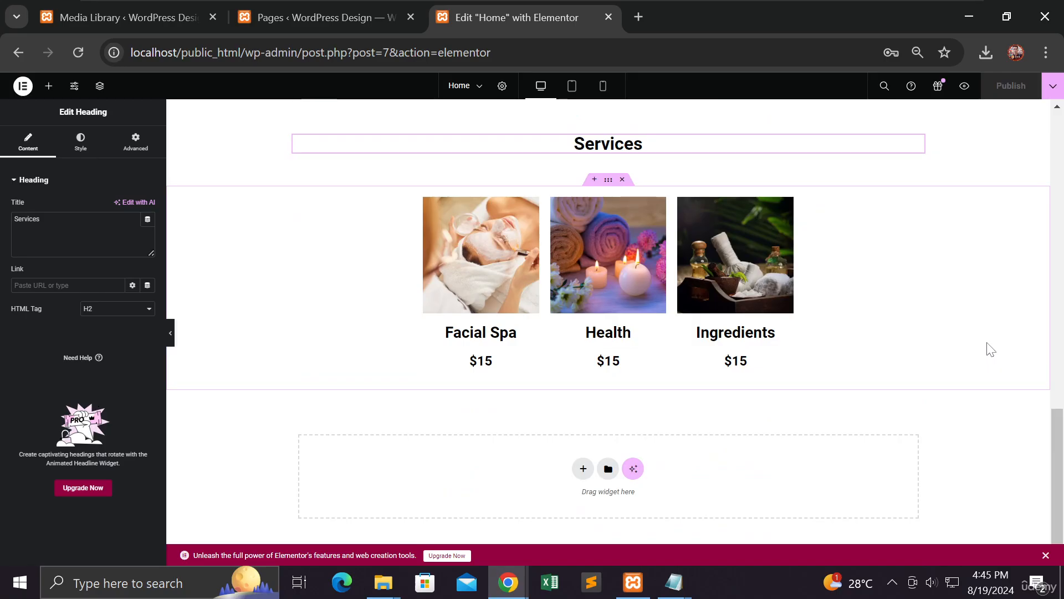
pyautogui.scroll(2, 266, 271)
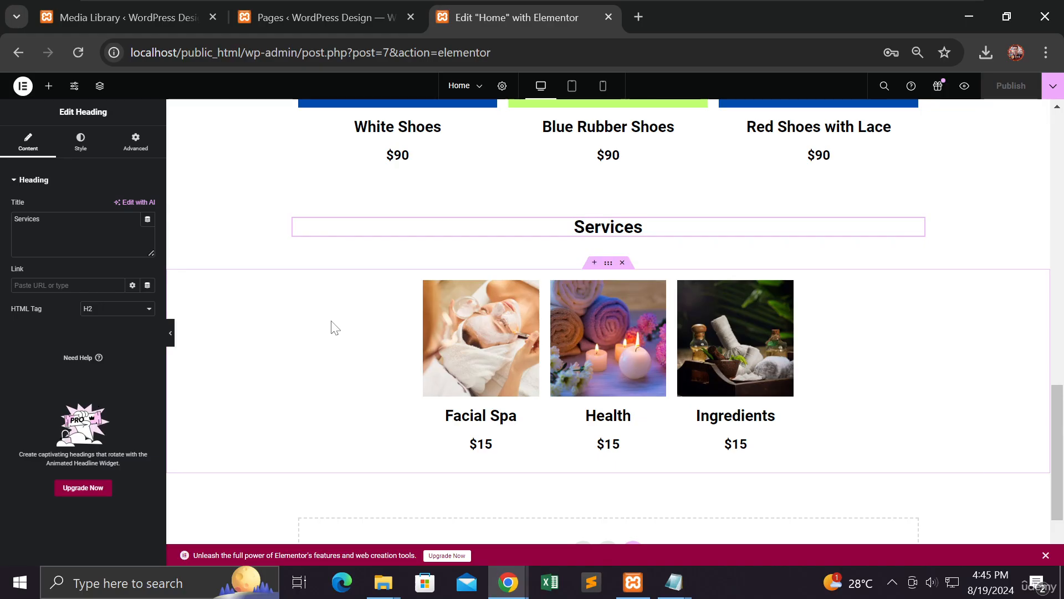
pyautogui.click(168, 339)
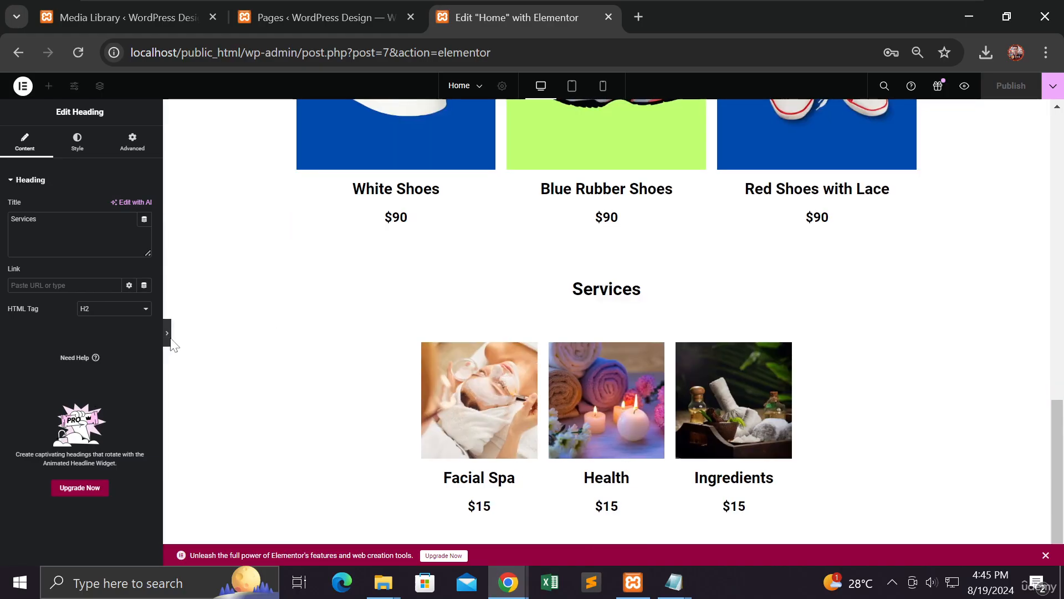
pyautogui.scroll(14, 153, 338)
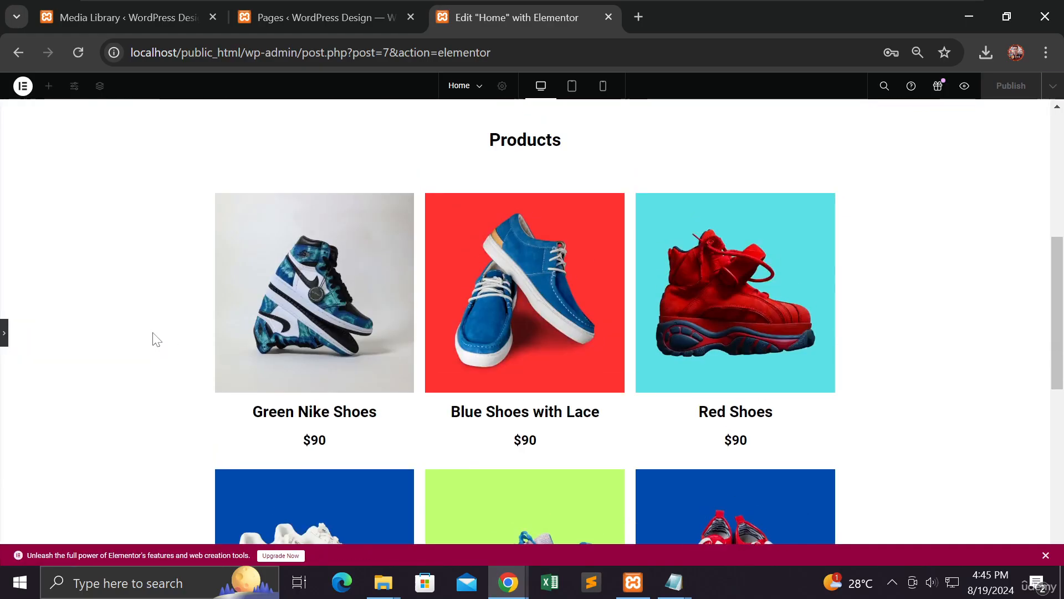
pyautogui.scroll(-10, 155, 335)
pyautogui.scroll(-3, 155, 334)
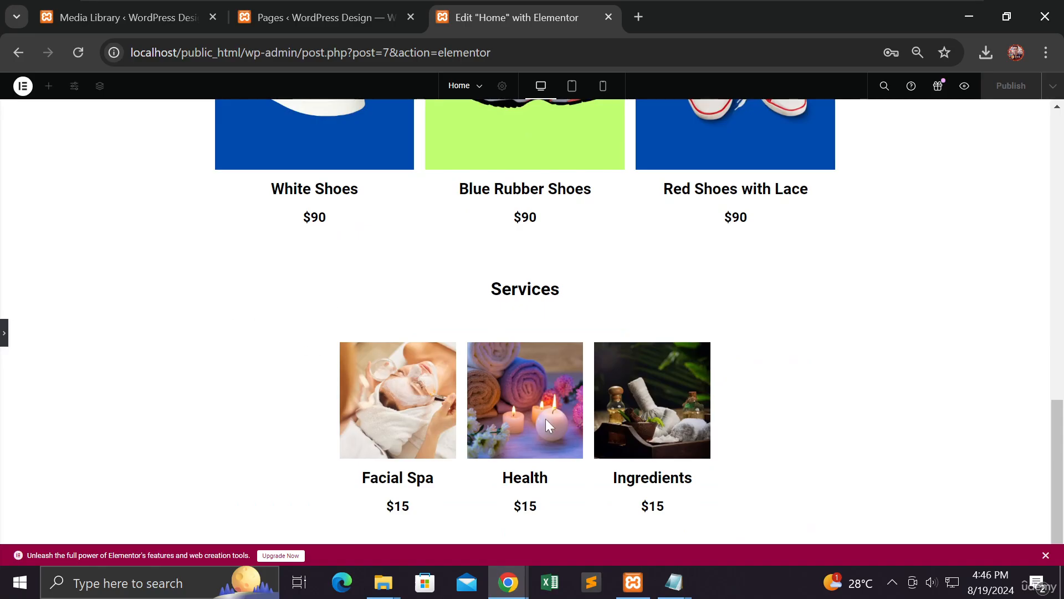
pyautogui.click(4, 334)
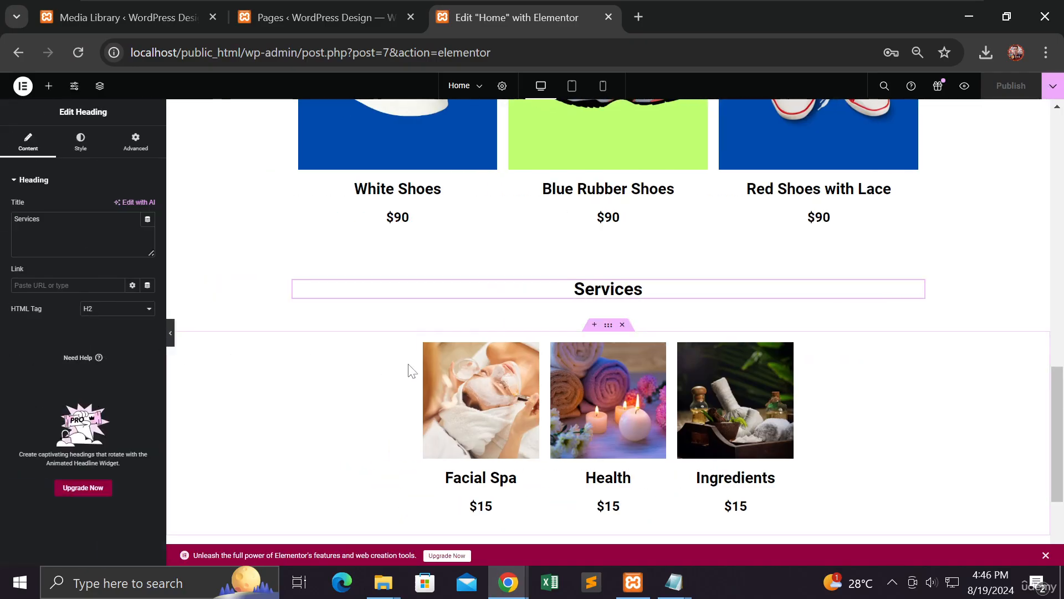
pyautogui.scroll(-3, 382, 402)
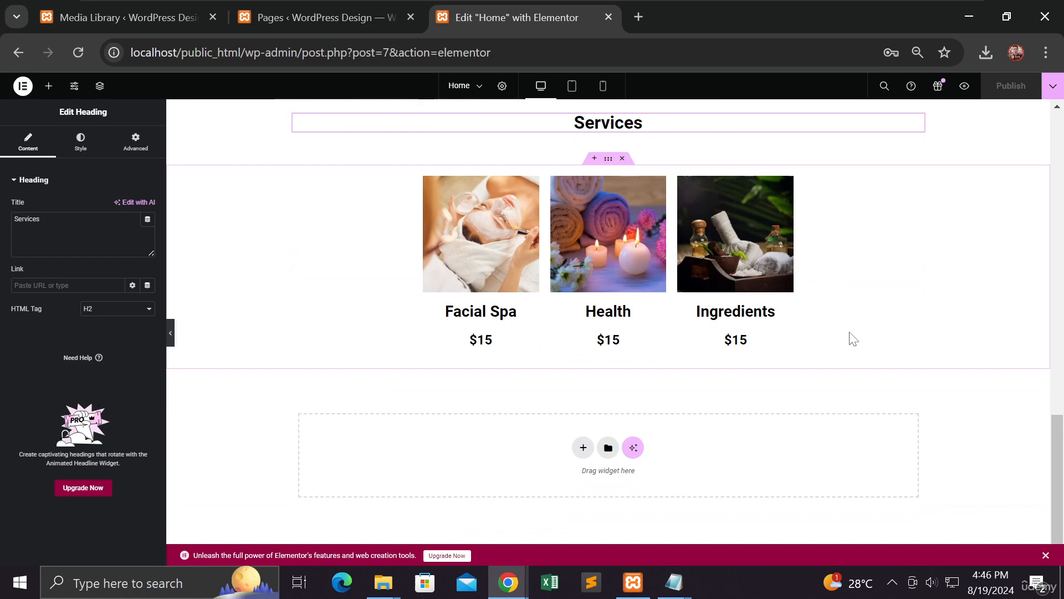
# Step: Give the spa images container a Classic background in dark grey #252424
pyautogui.click(608, 159)
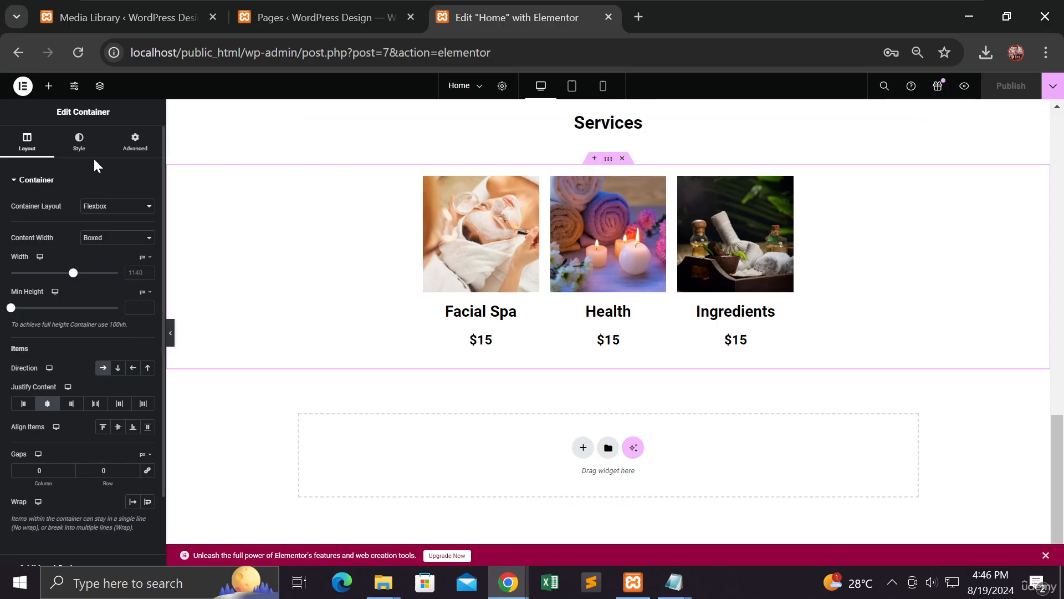
pyautogui.click(80, 147)
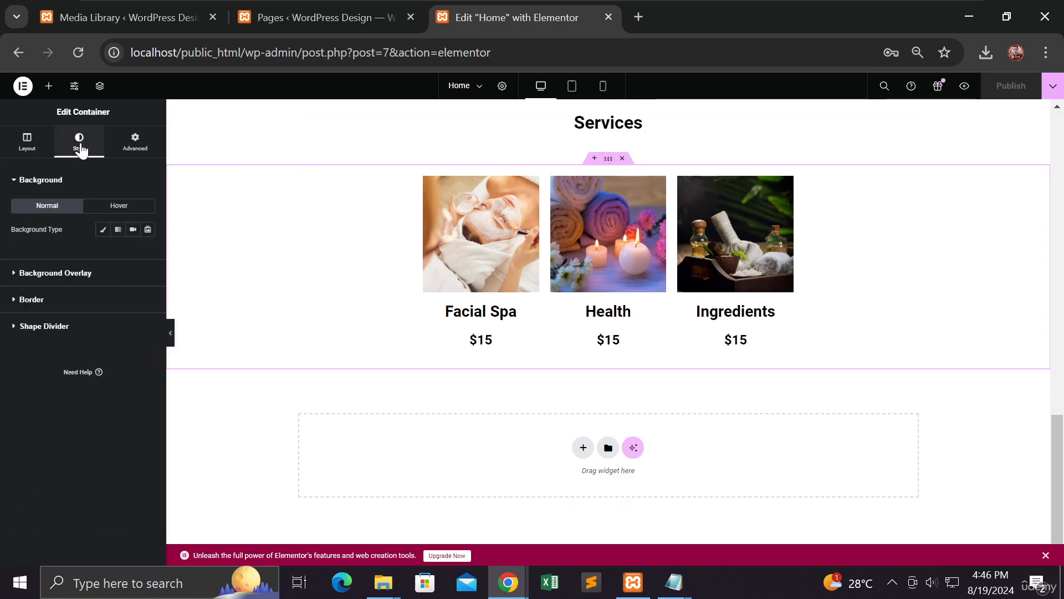
pyautogui.click(101, 232)
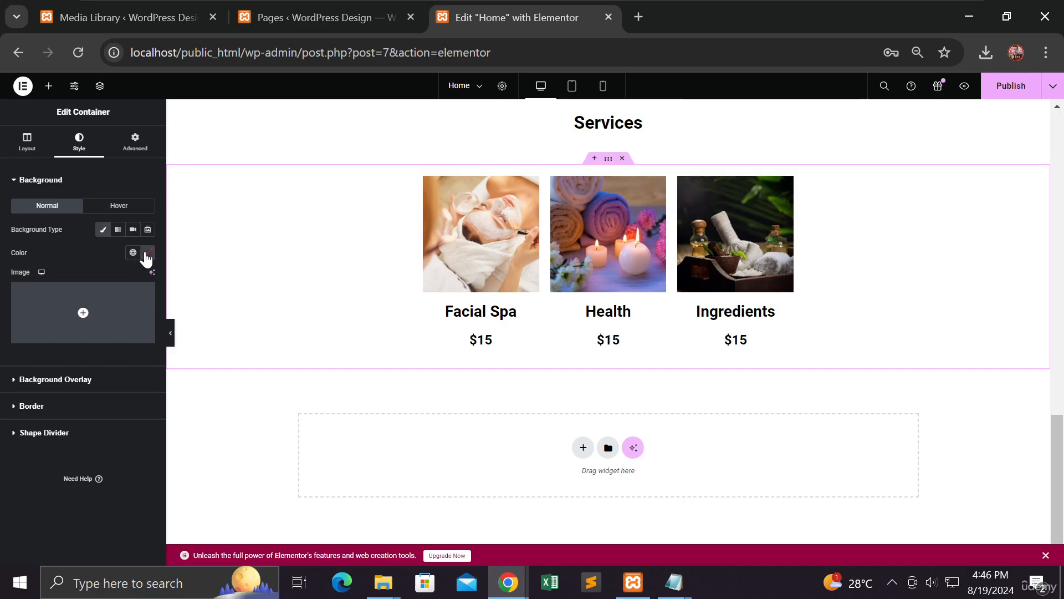
pyautogui.click(147, 254)
pyautogui.click(84, 380)
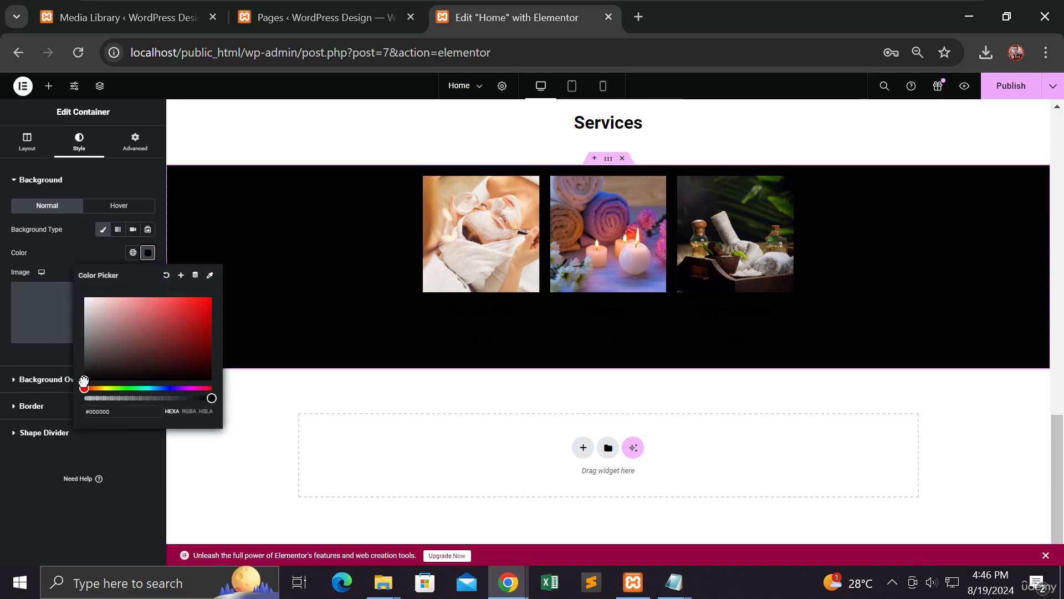
pyautogui.moveTo(84, 380); pyautogui.dragTo(90, 368)
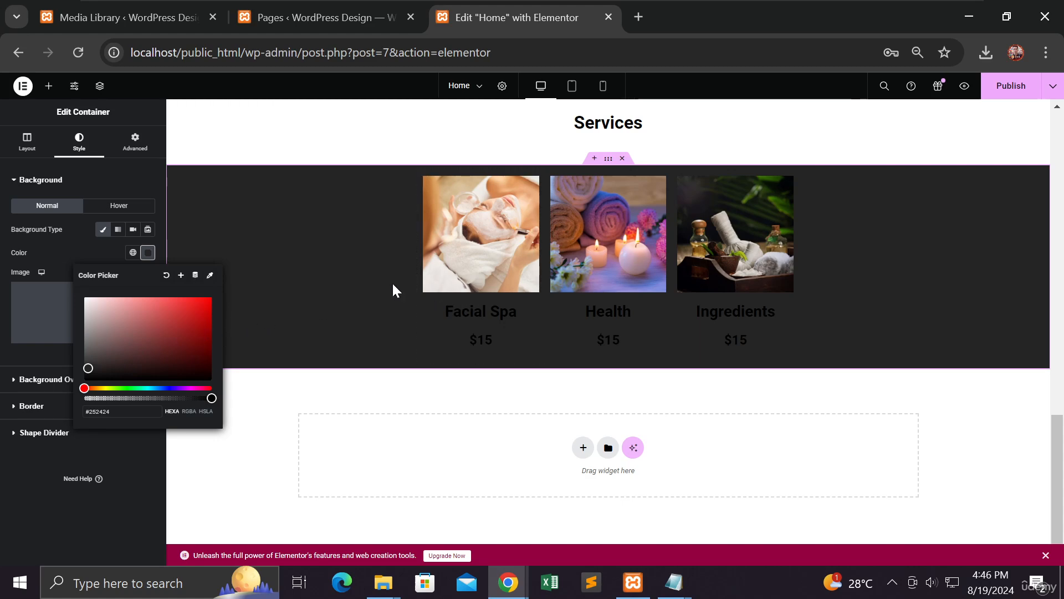
pyautogui.scroll(6, 391, 283)
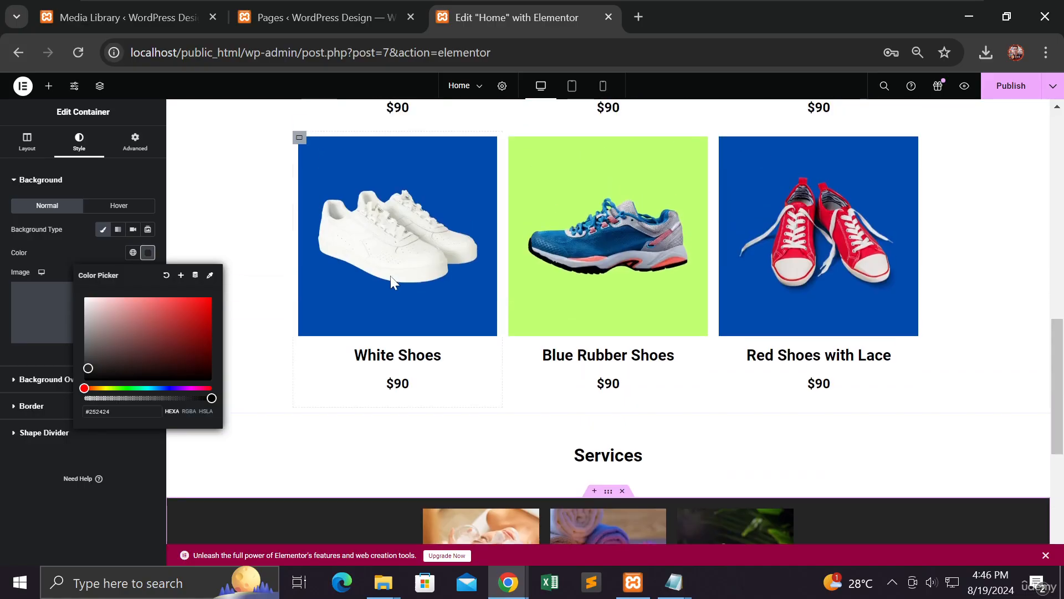
pyautogui.scroll(-4, 441, 297)
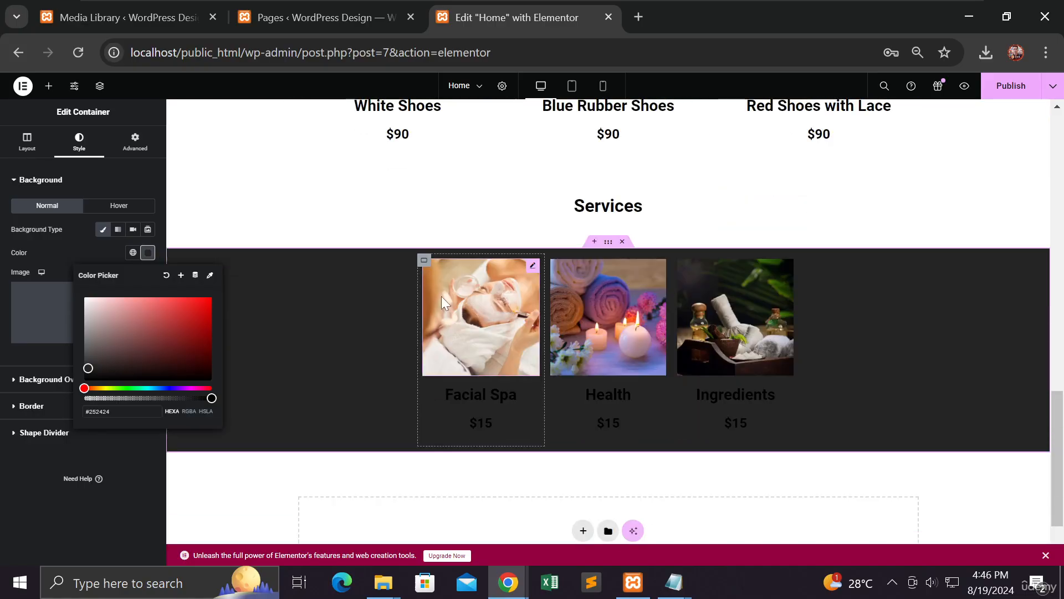
pyautogui.click(608, 245)
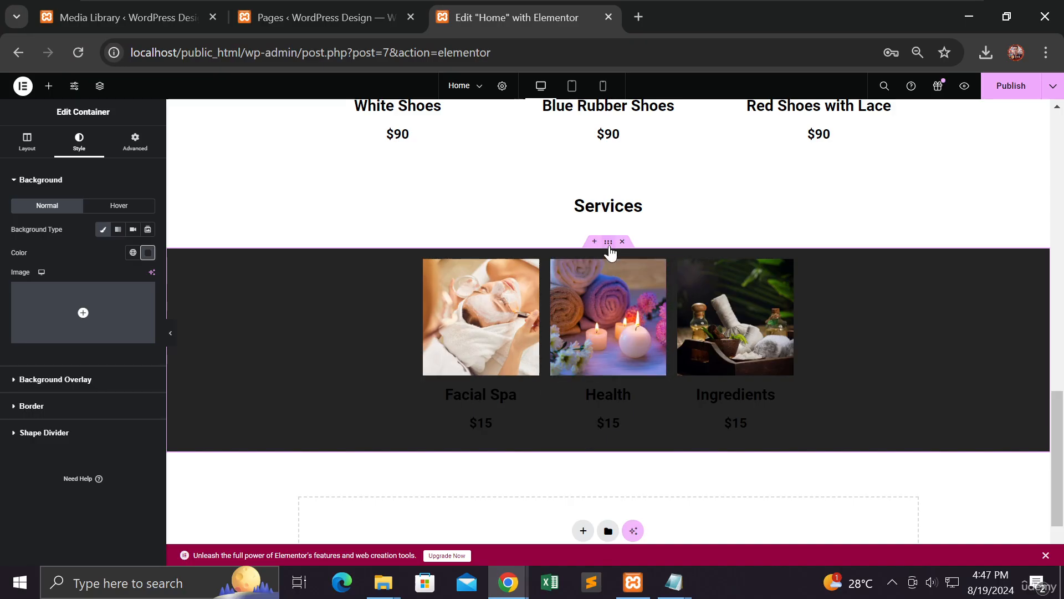
# Step: Make the Facial Spa, Health and Ingredients headings near-white #F3F2F2
pyautogui.click(510, 397)
pyautogui.click(150, 231)
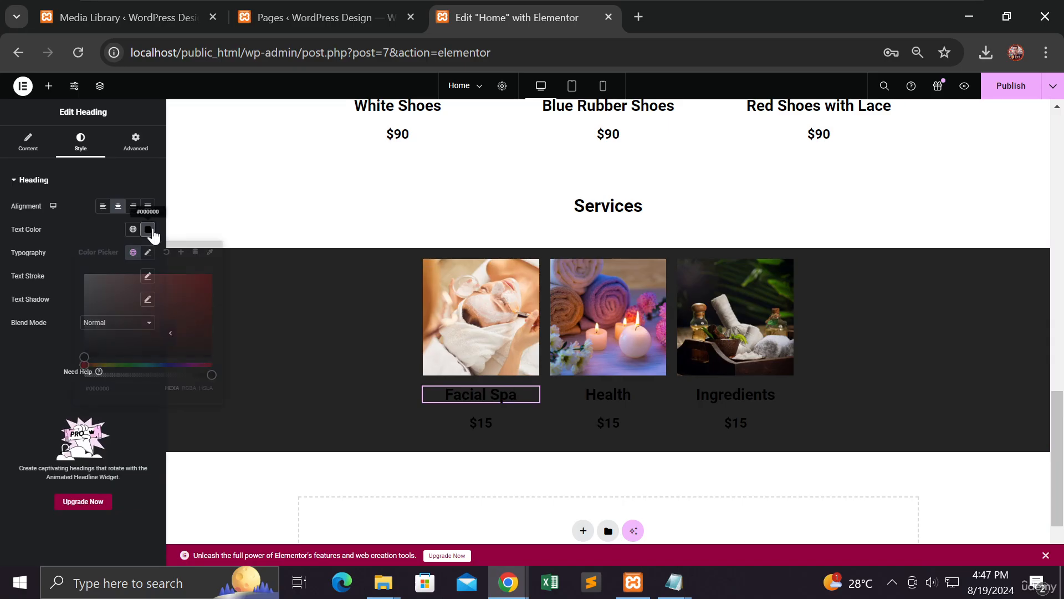
pyautogui.moveTo(95, 285); pyautogui.dragTo(84, 278)
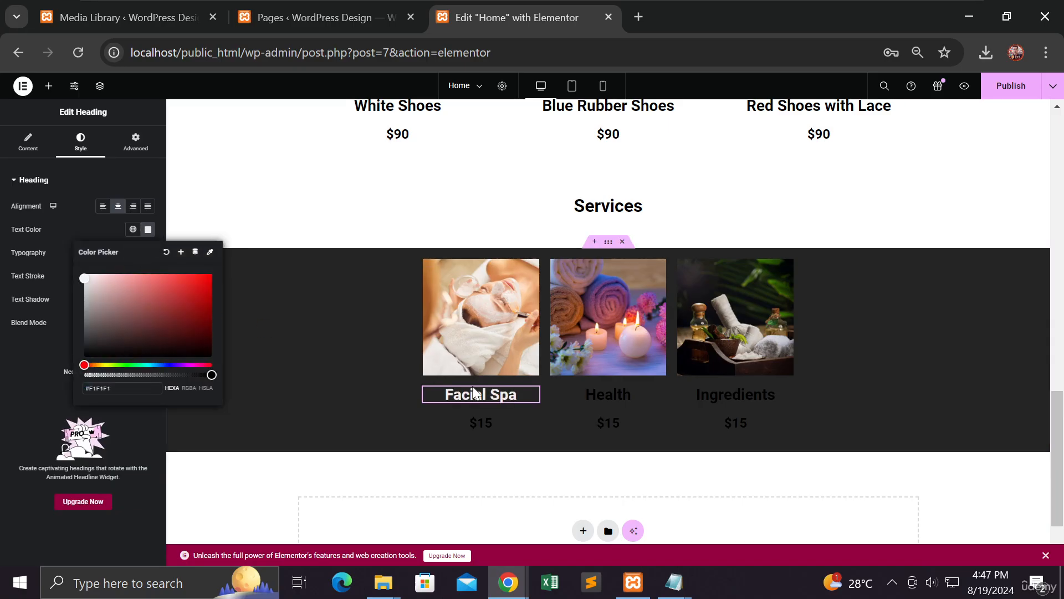
pyautogui.click(593, 392)
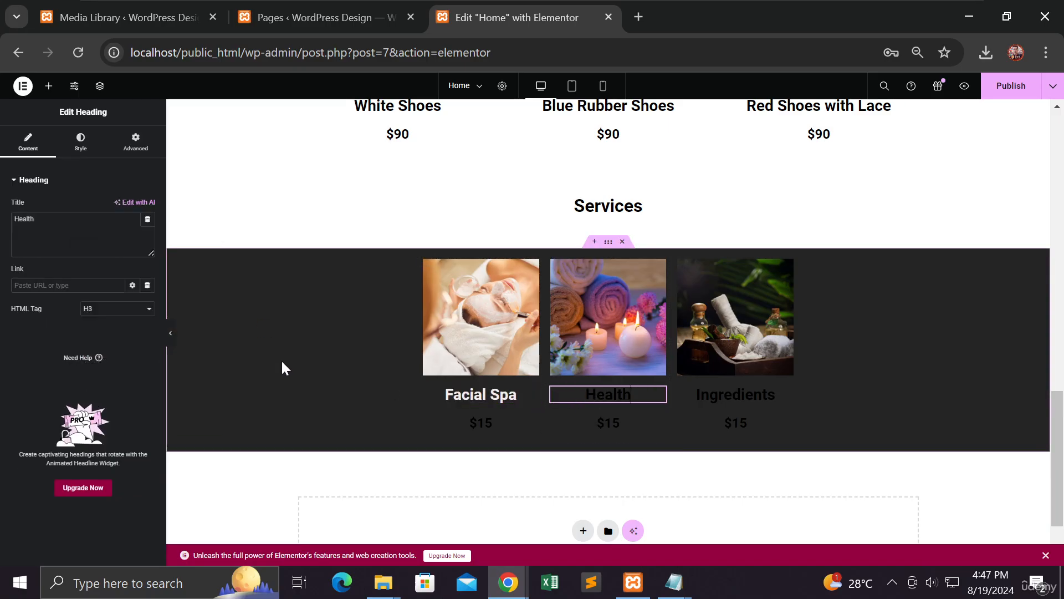
pyautogui.click(80, 143)
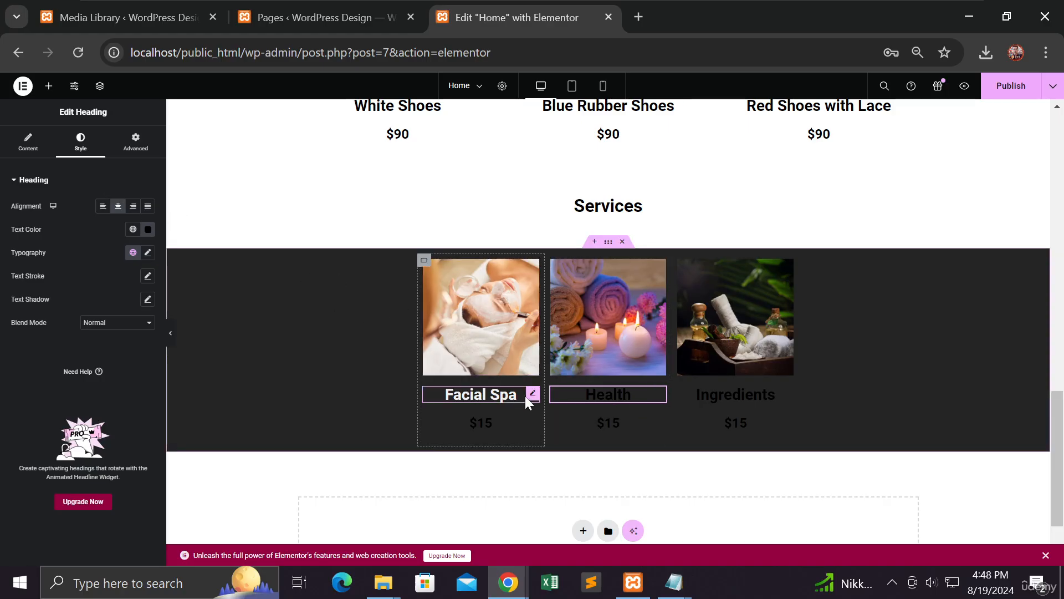
pyautogui.click(630, 394)
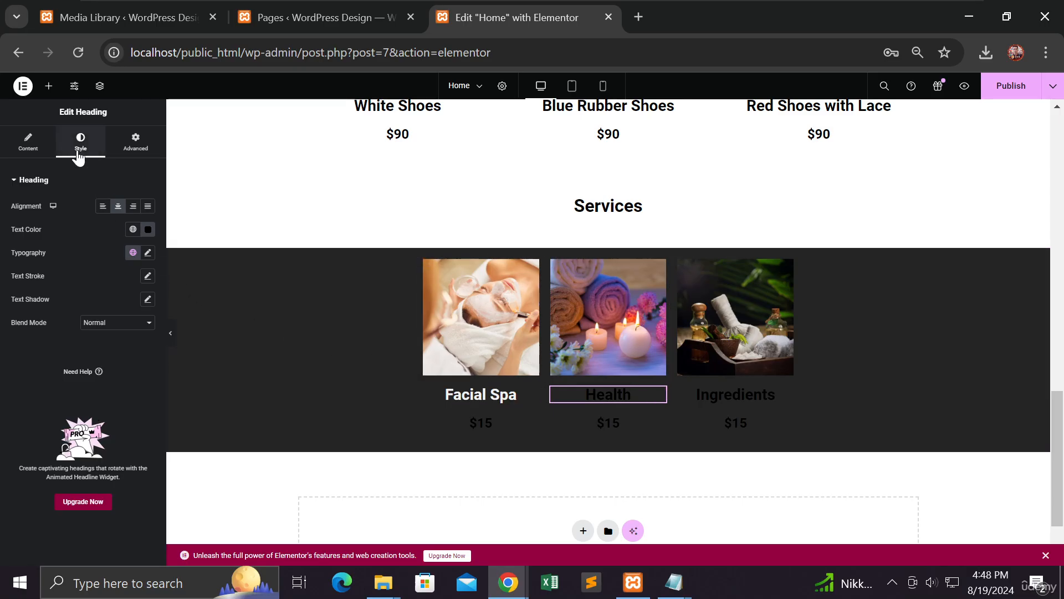
pyautogui.click(148, 230)
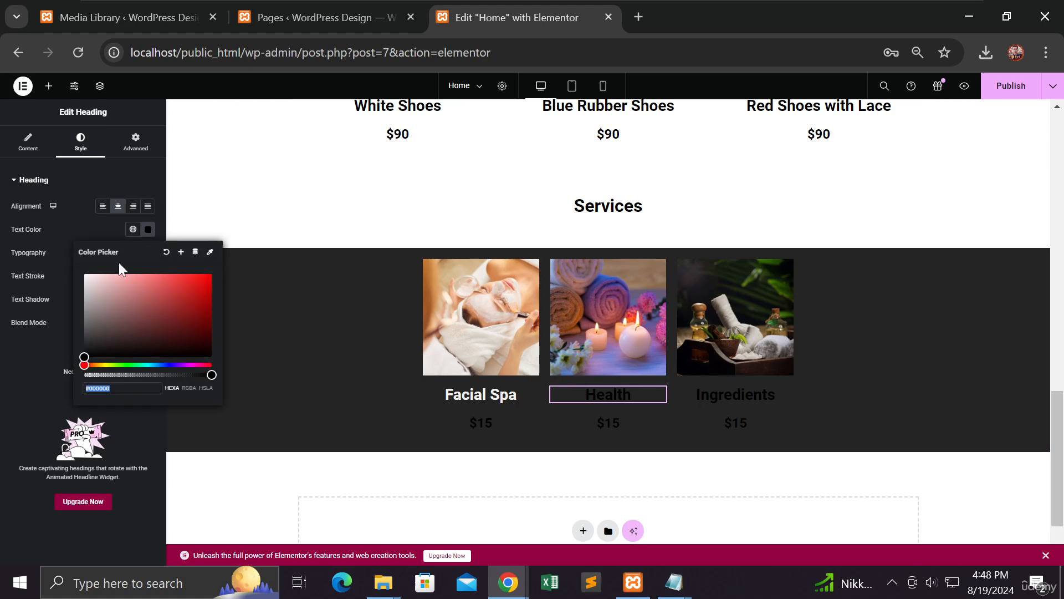
pyautogui.moveTo(100, 278); pyautogui.dragTo(84, 276)
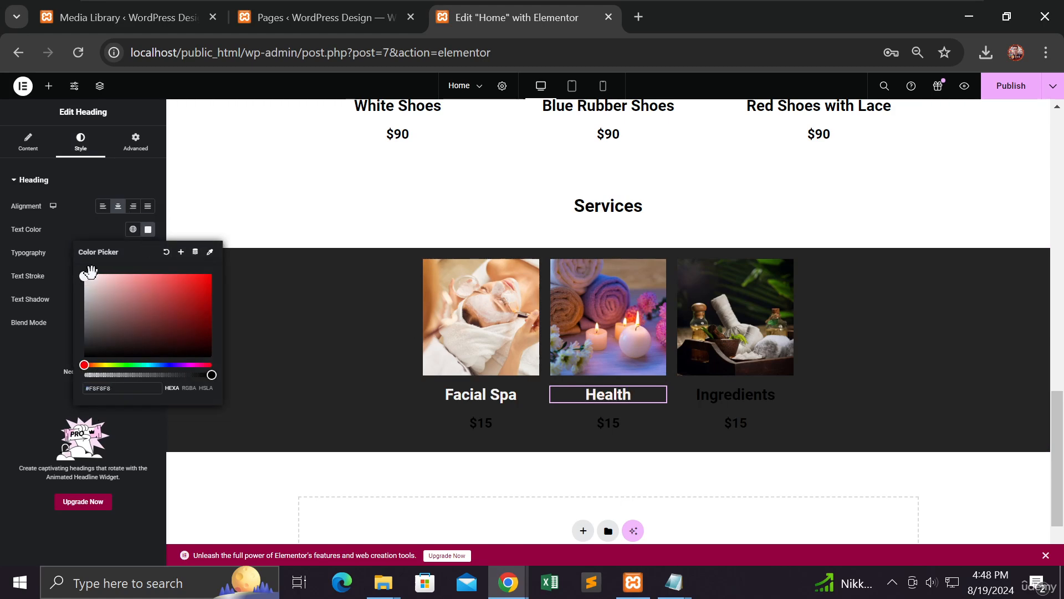
pyautogui.click(727, 393)
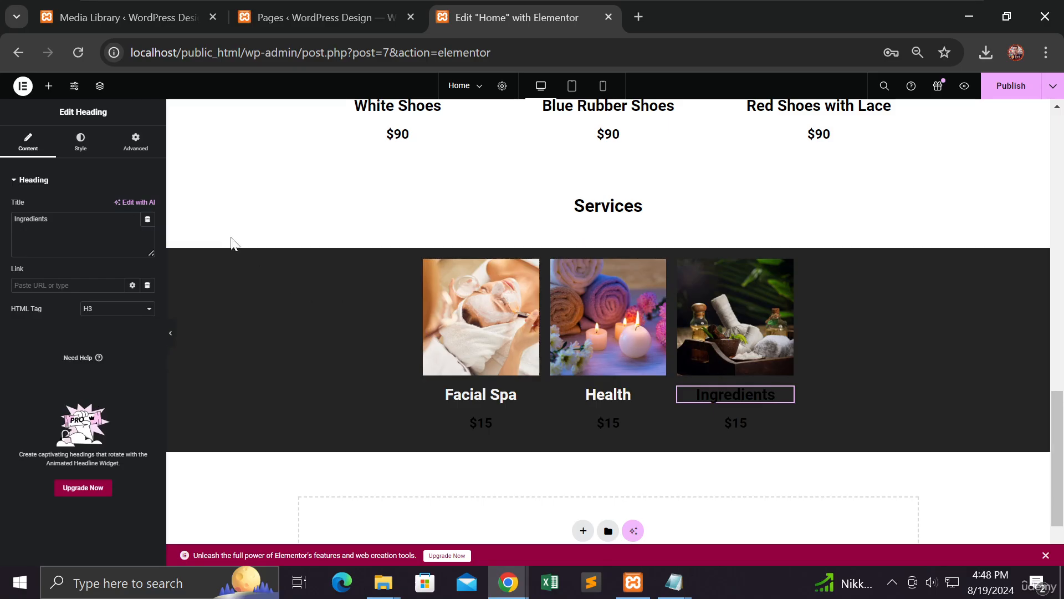
pyautogui.click(80, 141)
pyautogui.click(148, 230)
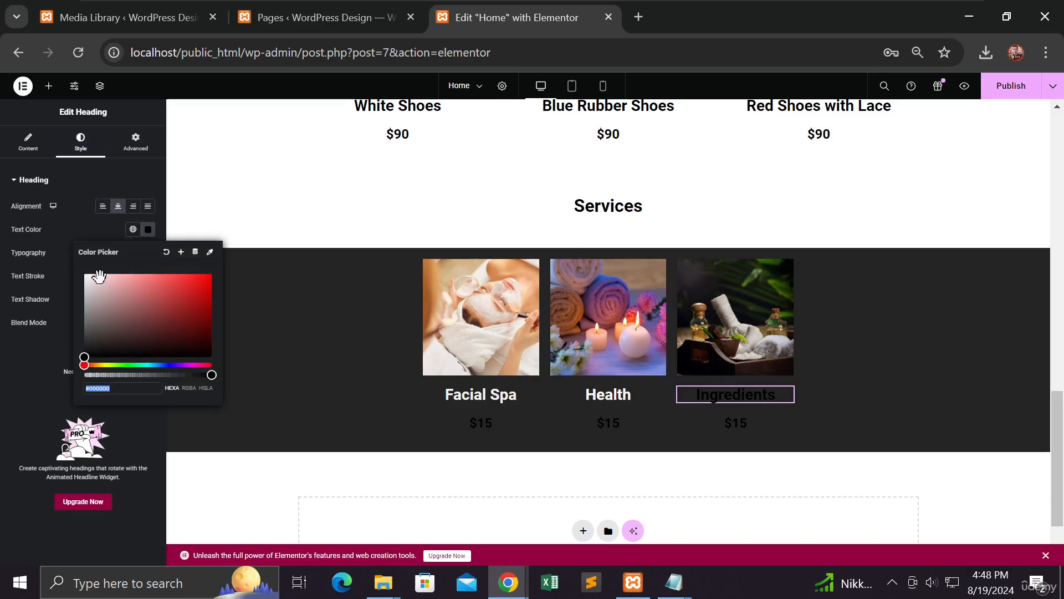
pyautogui.moveTo(98, 276); pyautogui.dragTo(78, 280)
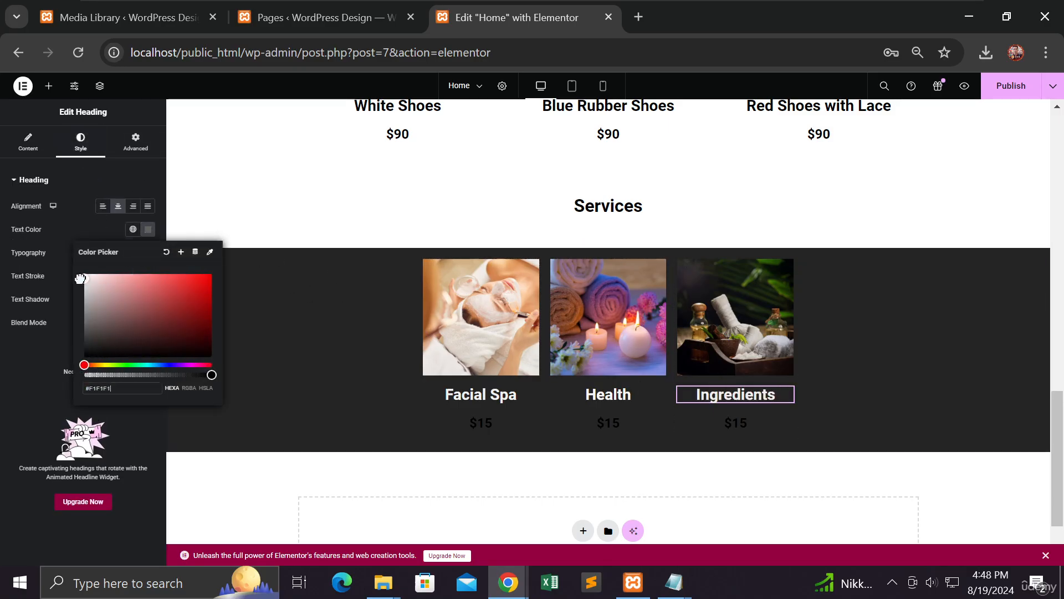
# Step: Set the three $15 price texts to near-white #F3F2F2
pyautogui.click(483, 427)
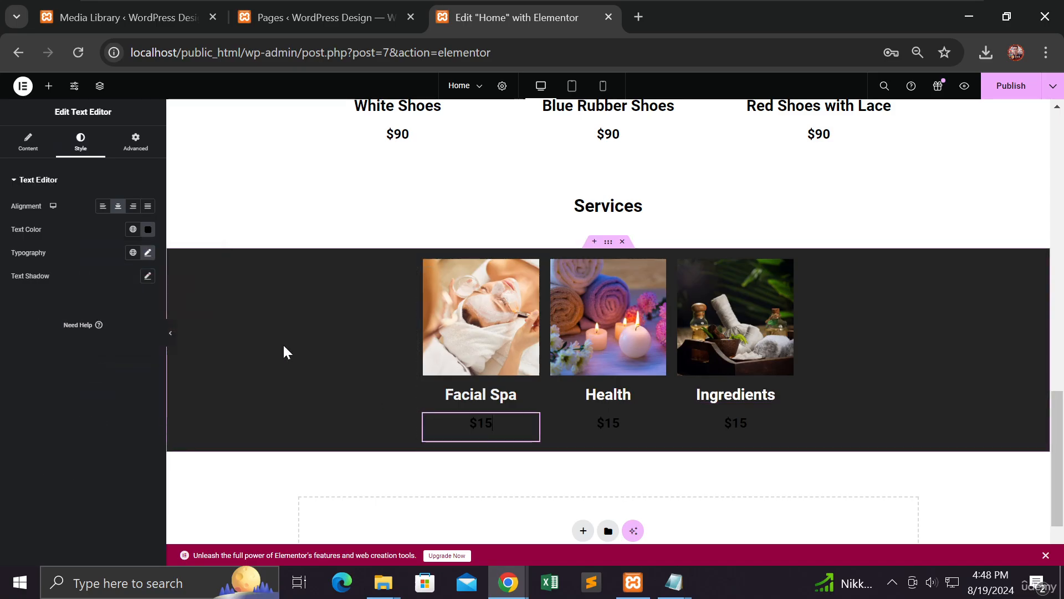
pyautogui.click(148, 230)
pyautogui.moveTo(94, 274); pyautogui.dragTo(83, 274)
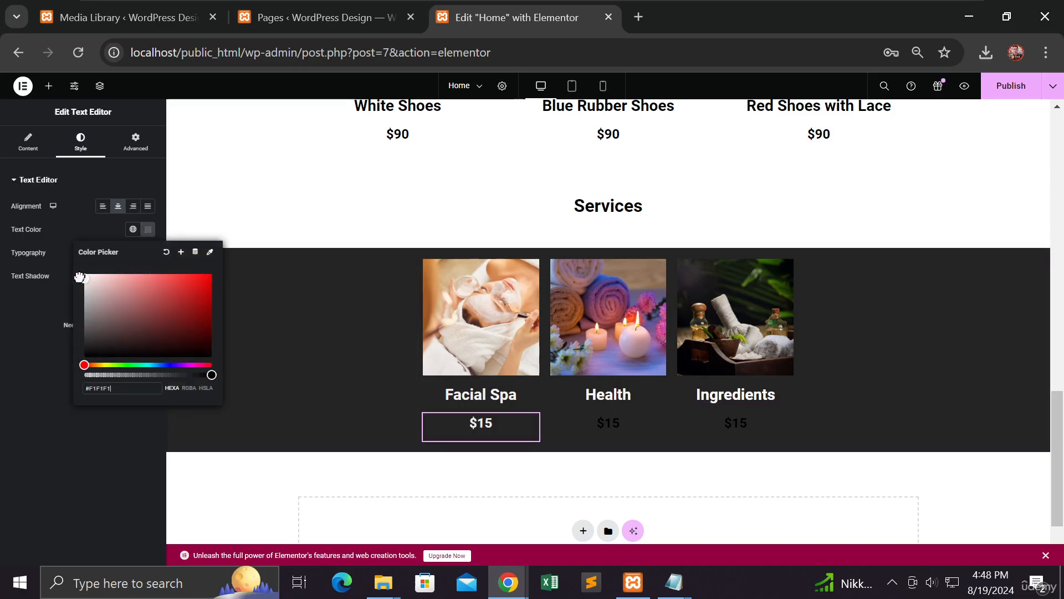
pyautogui.click(614, 422)
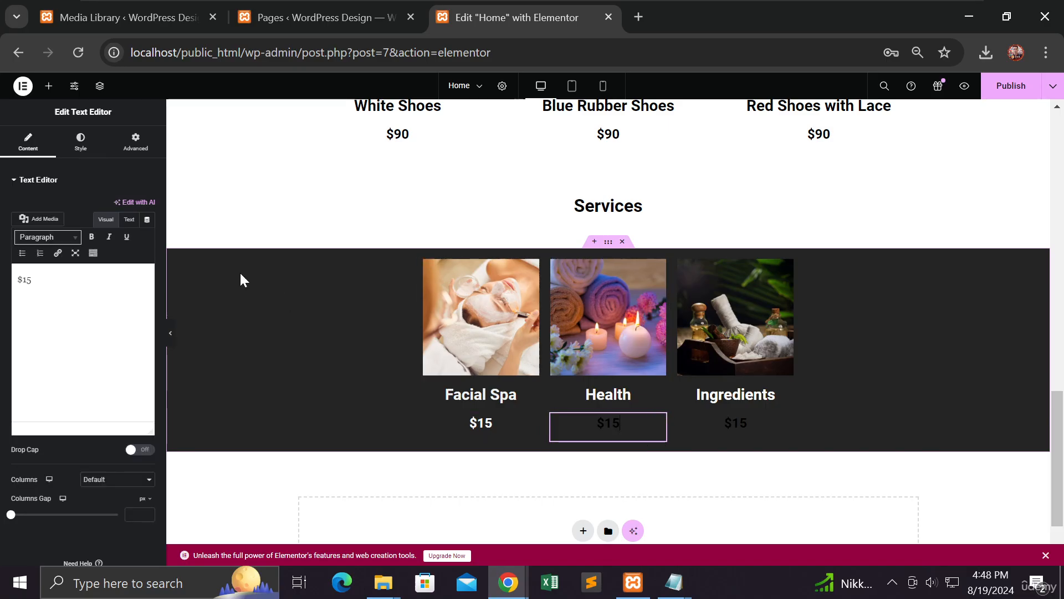
pyautogui.click(80, 141)
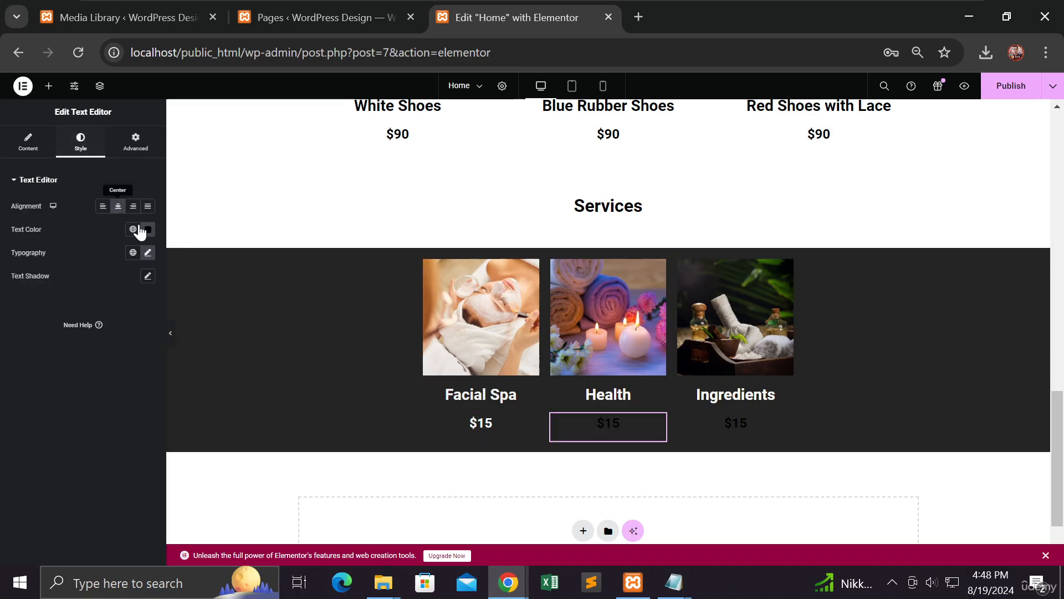
pyautogui.click(148, 229)
pyautogui.moveTo(140, 281); pyautogui.dragTo(81, 275)
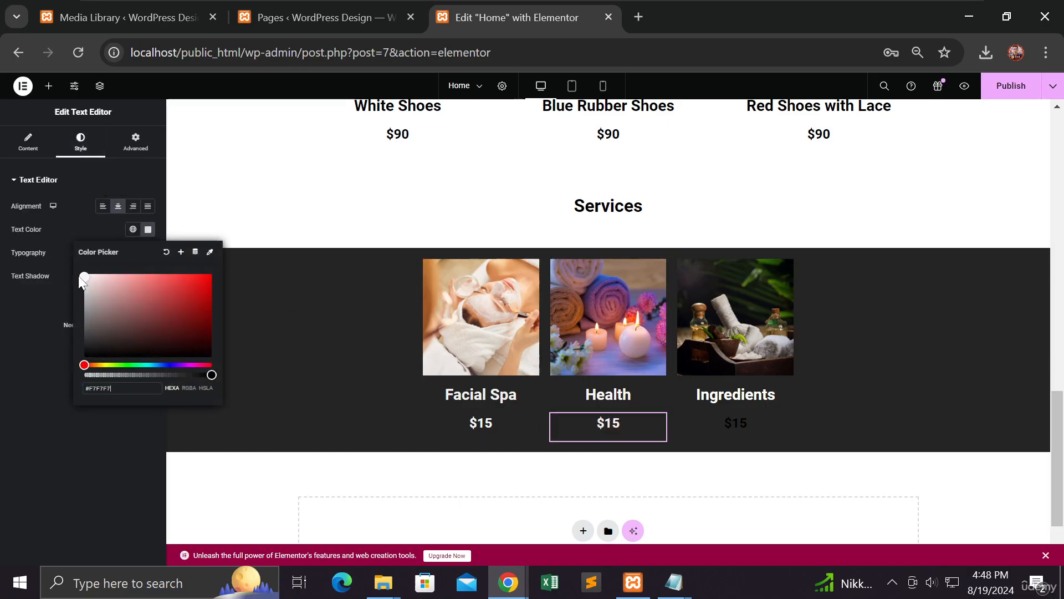
pyautogui.click(727, 421)
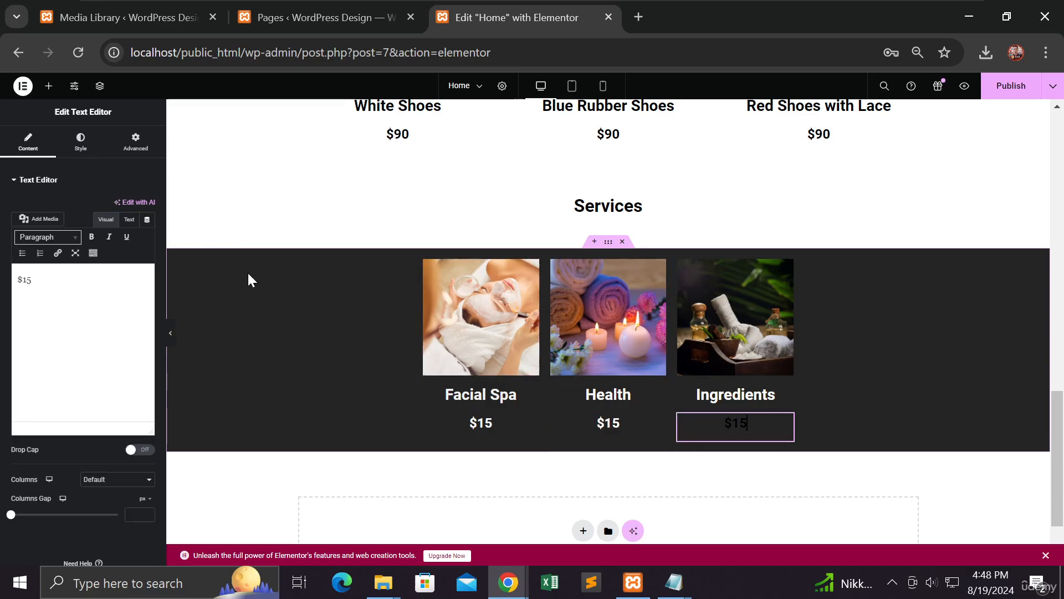
pyautogui.click(81, 142)
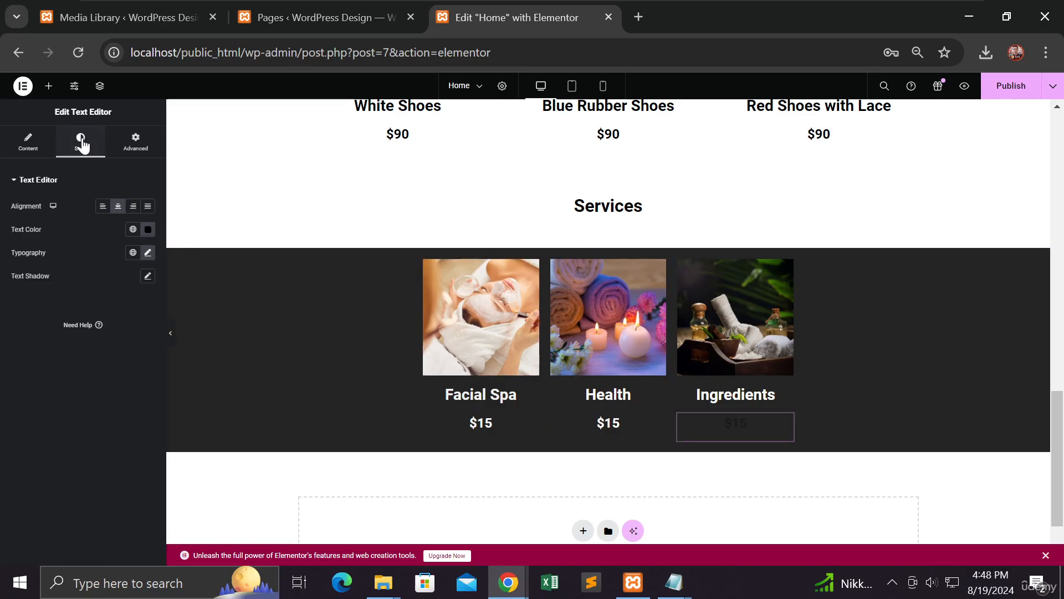
pyautogui.click(148, 229)
pyautogui.moveTo(94, 279); pyautogui.dragTo(86, 275)
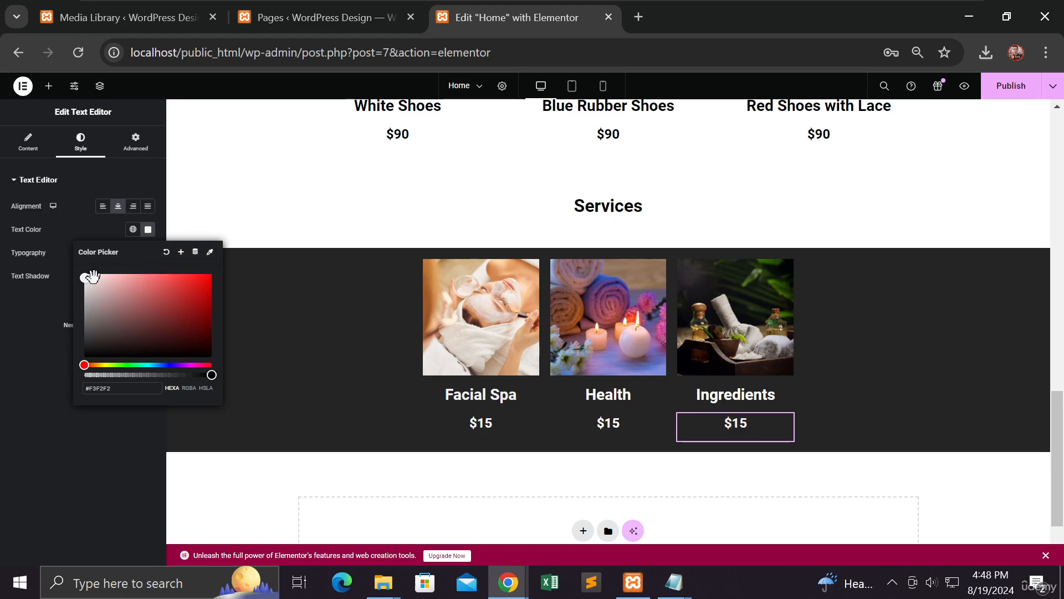
pyautogui.click(28, 316)
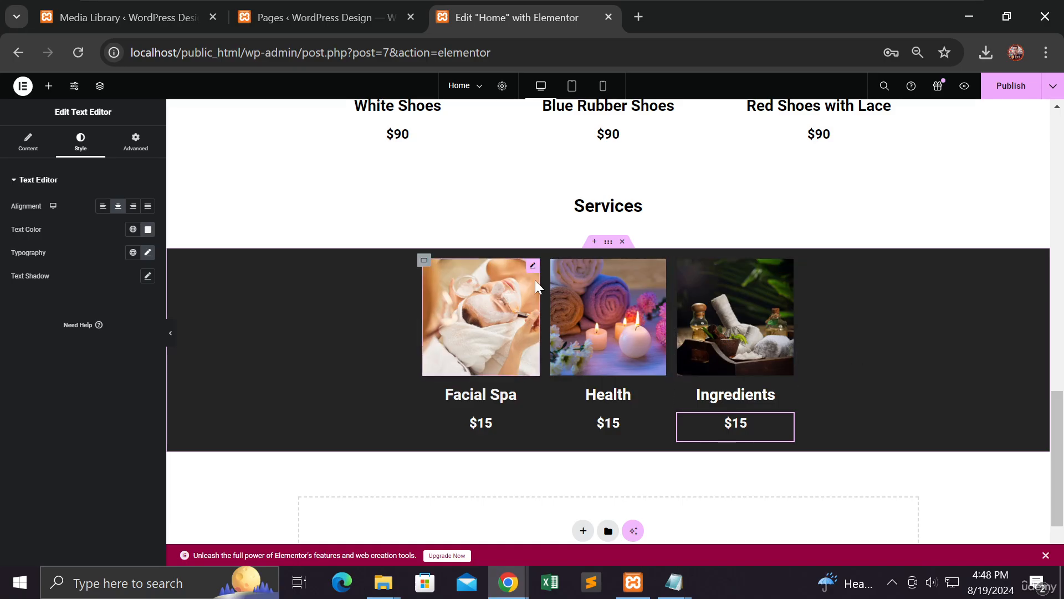
# Step: Unlink the Services band's padding and set top to 60 px and bottom to 20 px
pyautogui.click(608, 244)
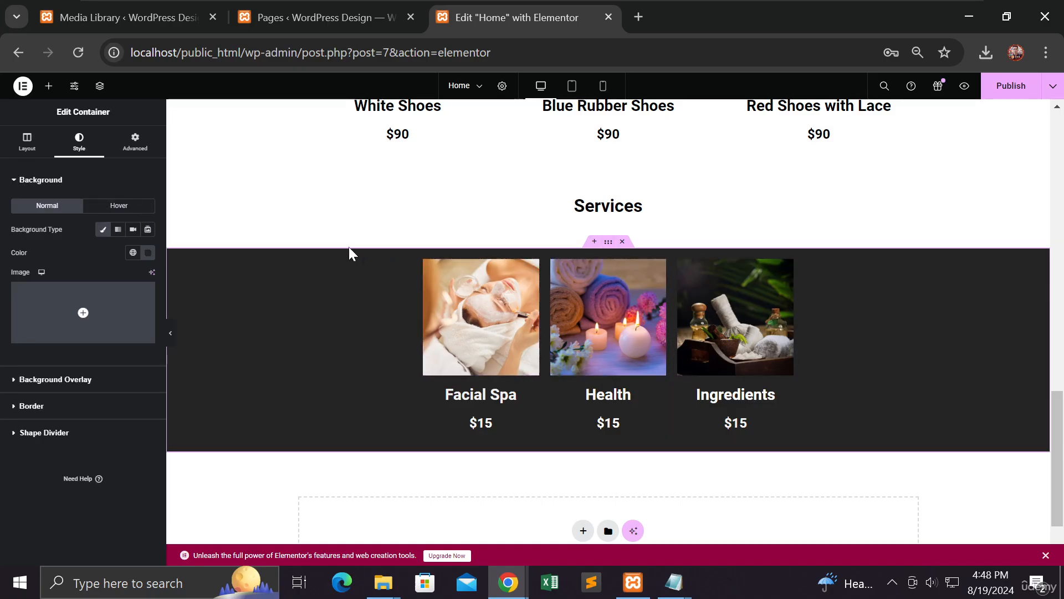
pyautogui.click(135, 141)
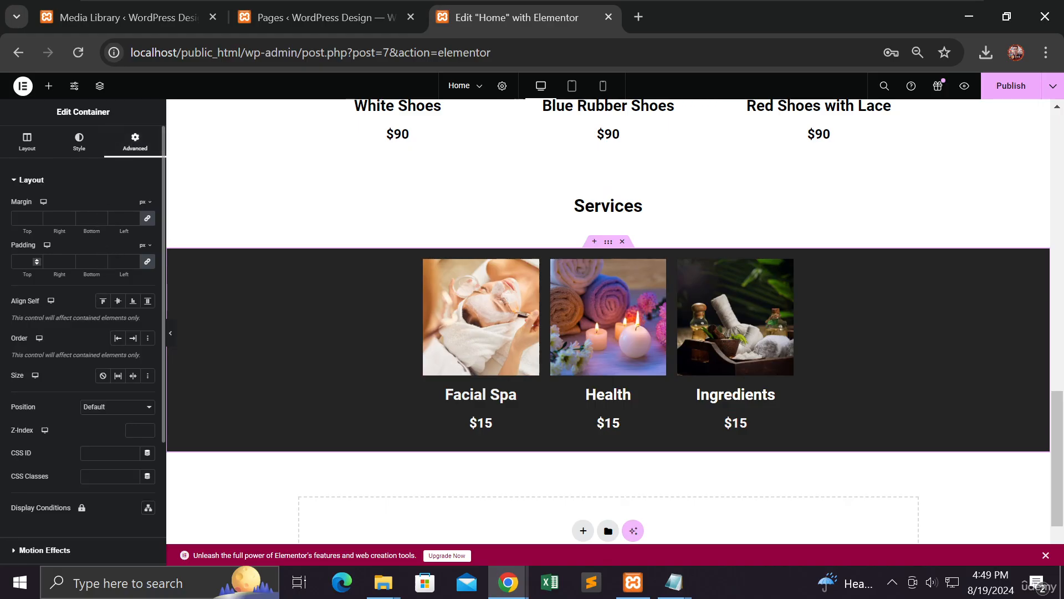
pyautogui.click(147, 264)
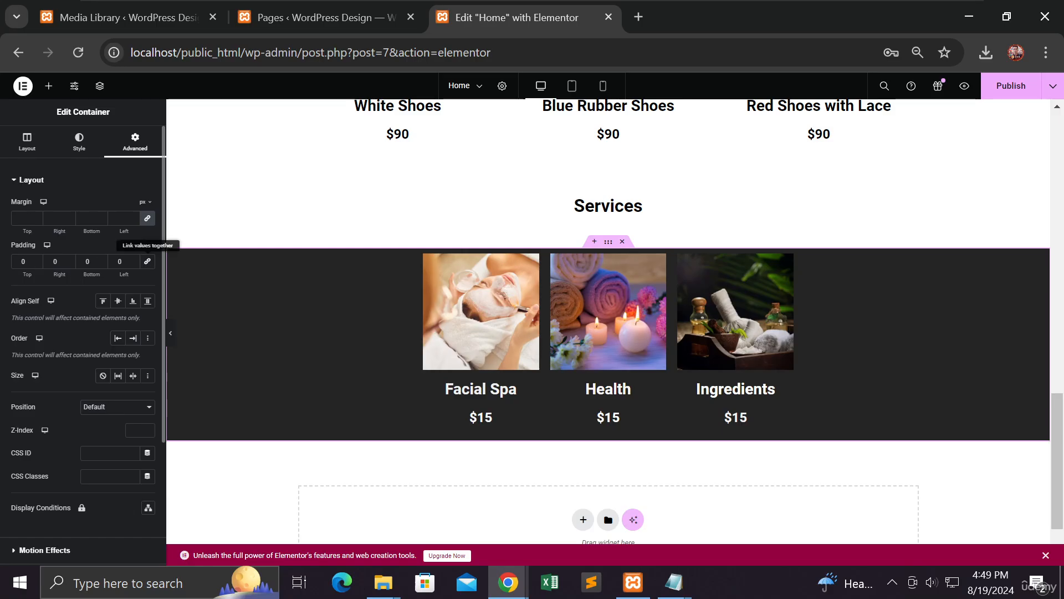
pyautogui.click(38, 259)
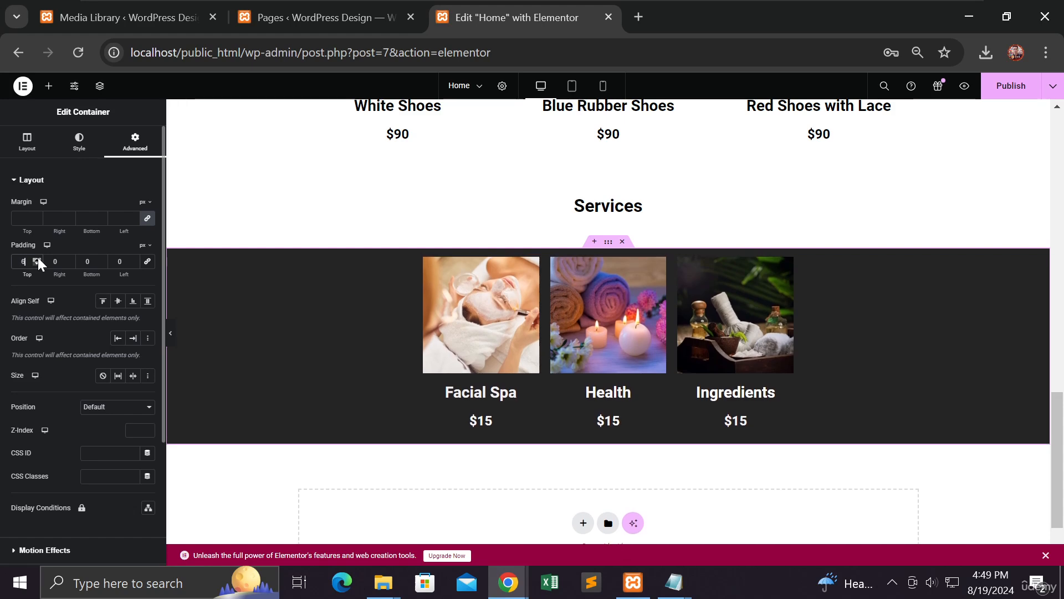
pyautogui.press('Up')
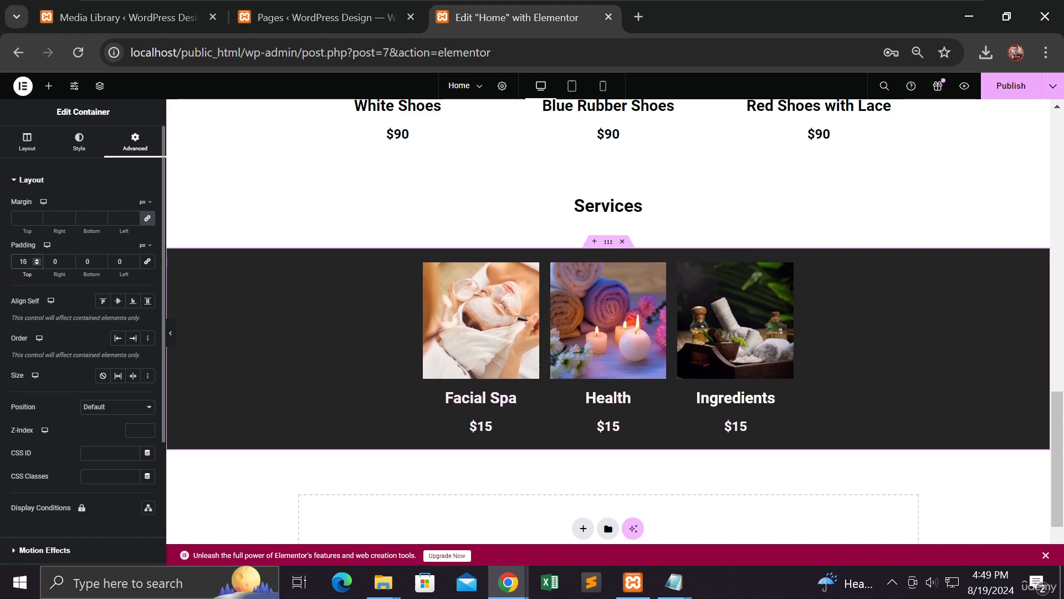
pyautogui.click(35, 258)
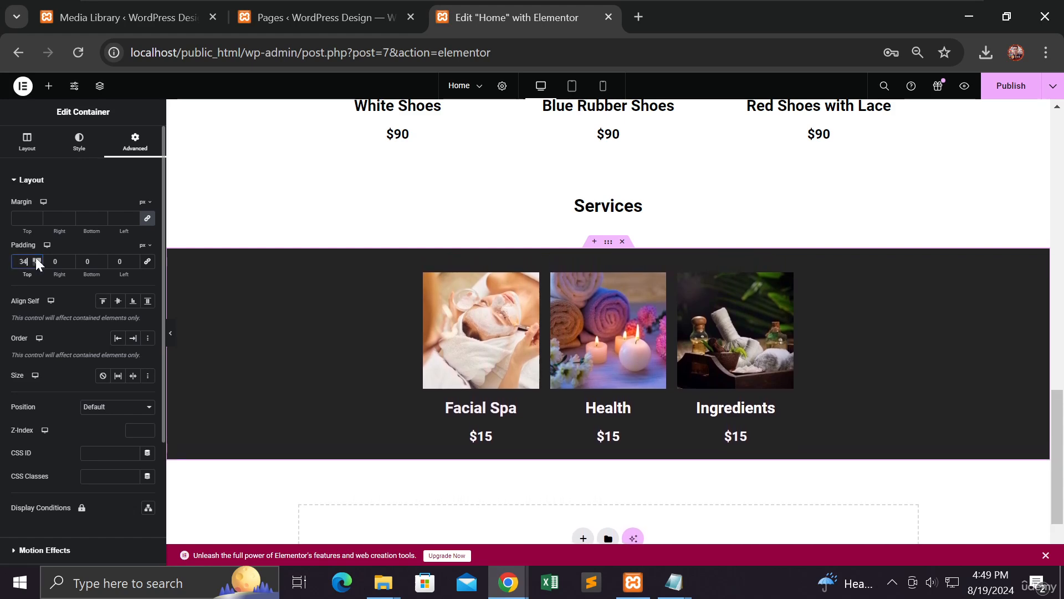
pyautogui.click(36, 258)
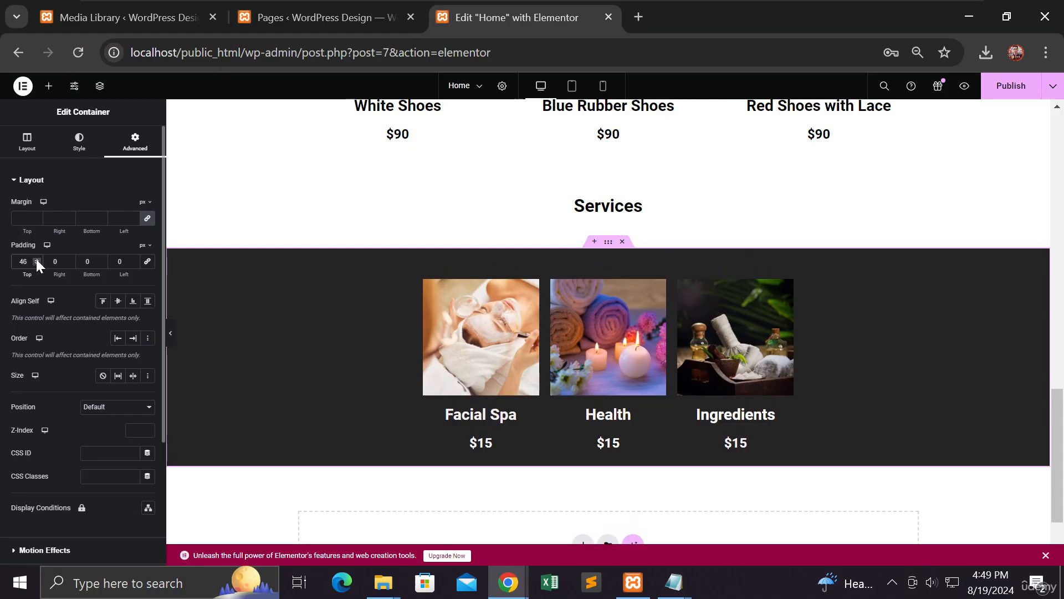
pyautogui.click(37, 258)
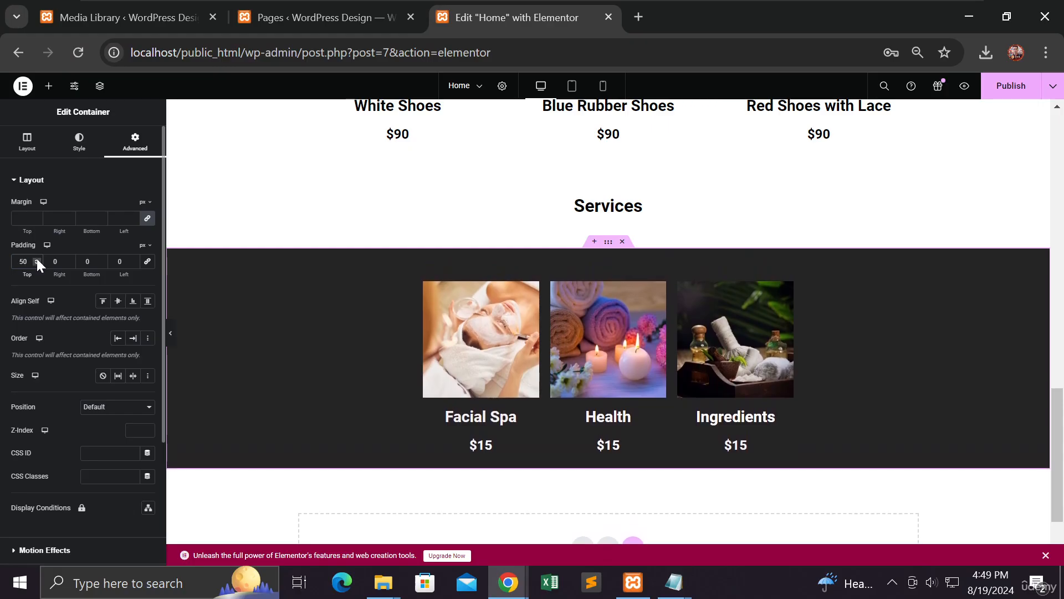
pyautogui.click(37, 259)
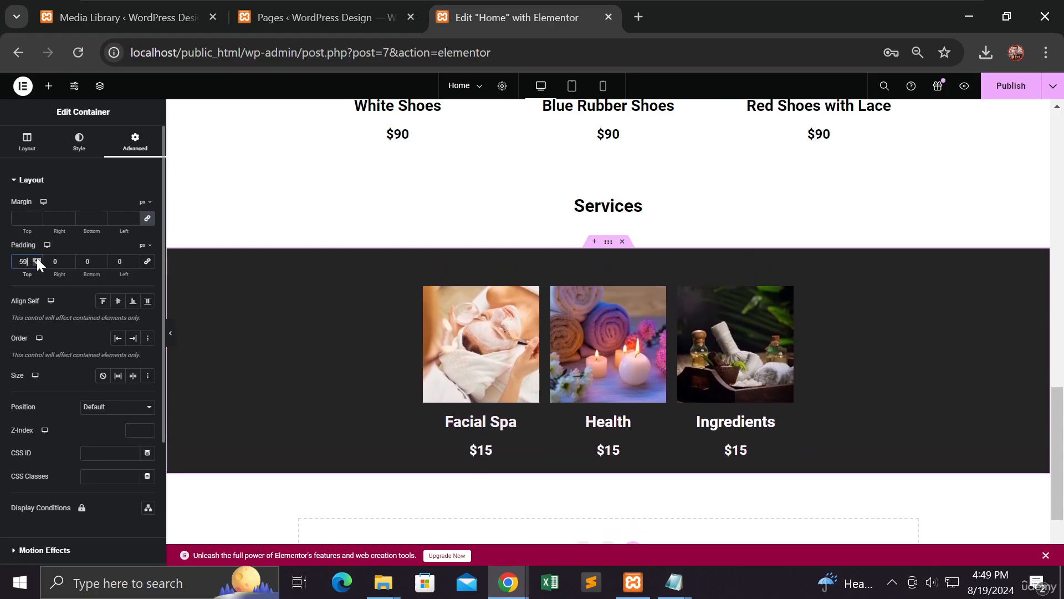
pyautogui.click(36, 262)
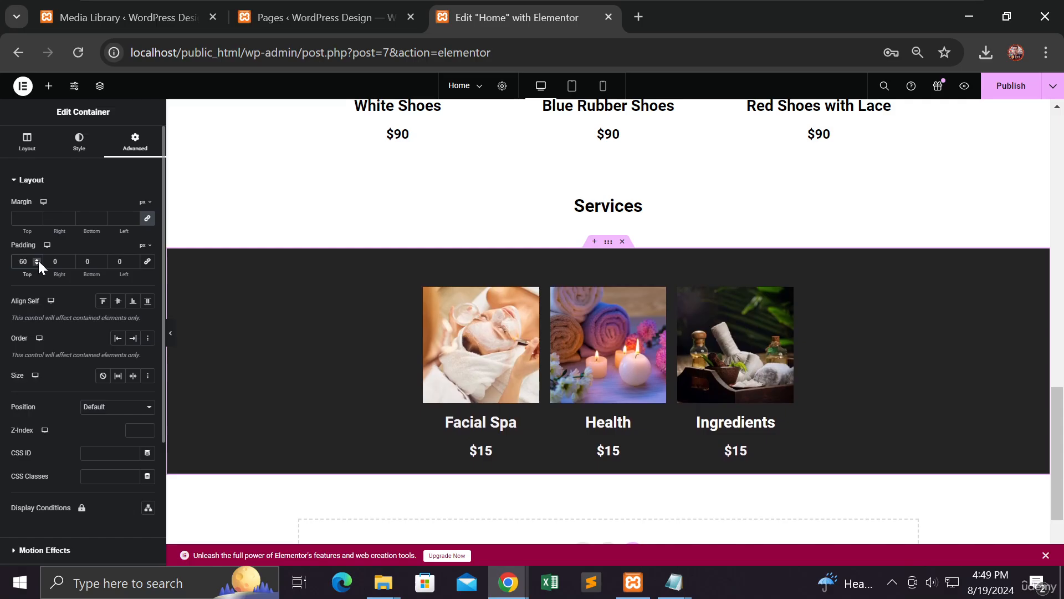
pyautogui.click(101, 259)
pyautogui.click(100, 259)
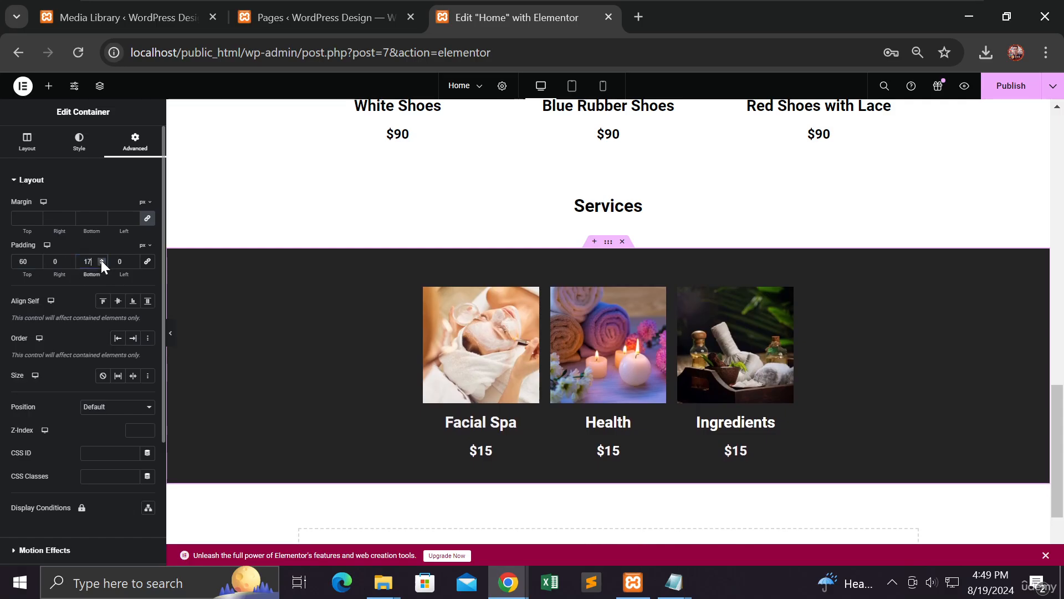
pyautogui.click(101, 259)
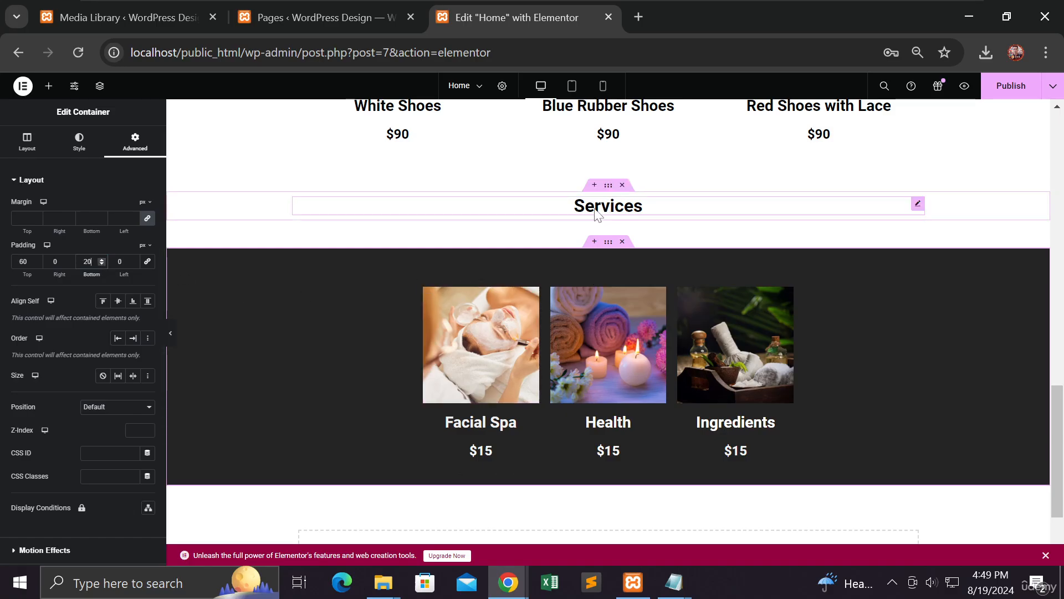
# Step: Open the dark band's background colour picker and eyedropper-sample its own colour, keeping #252424
pyautogui.scroll(3, 316, 281)
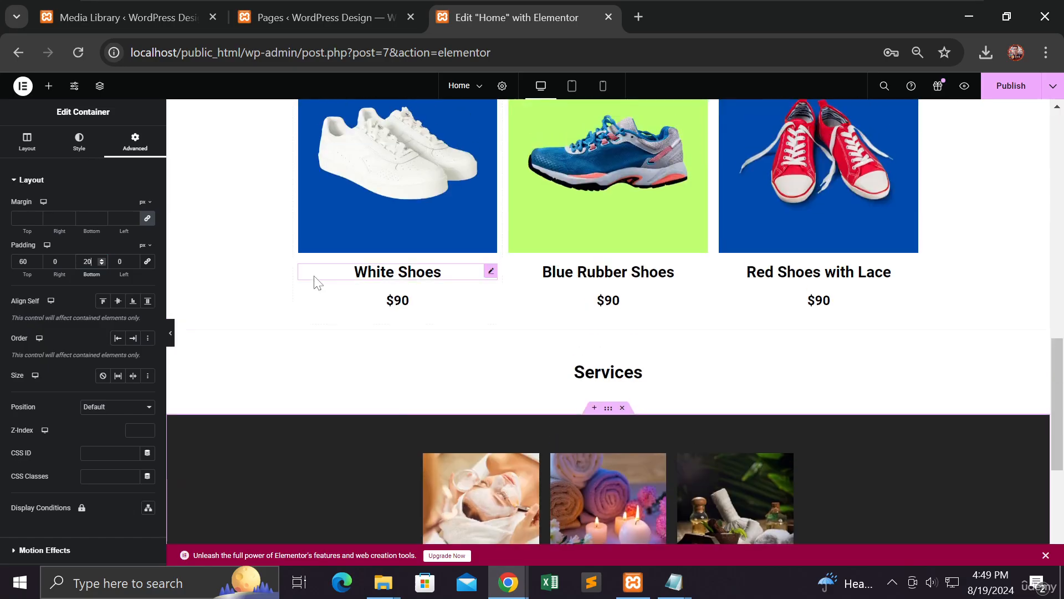
pyautogui.scroll(-5, 317, 281)
pyautogui.scroll(3, 499, 277)
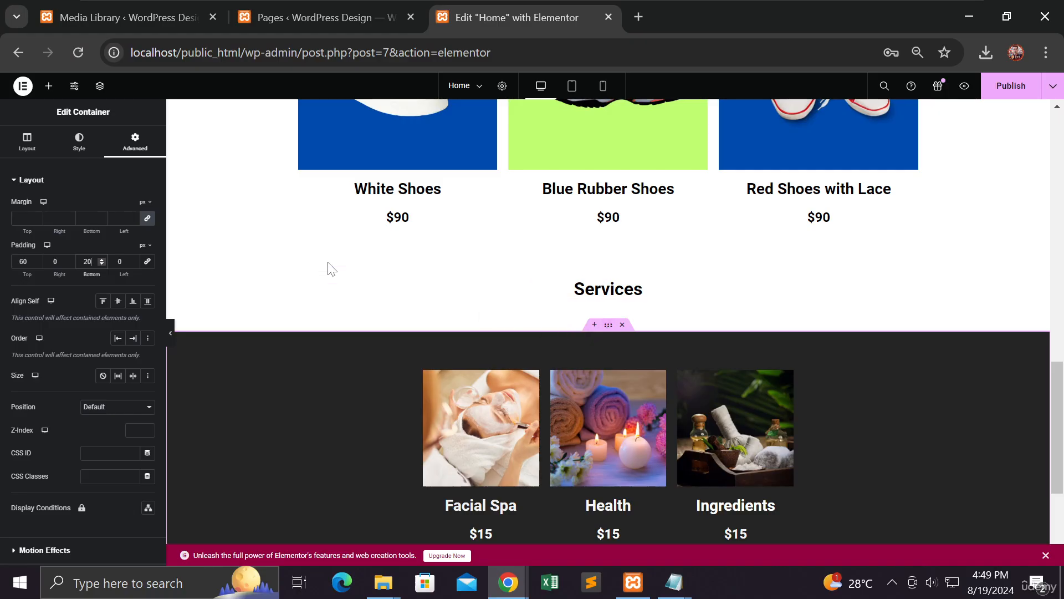
pyautogui.click(80, 143)
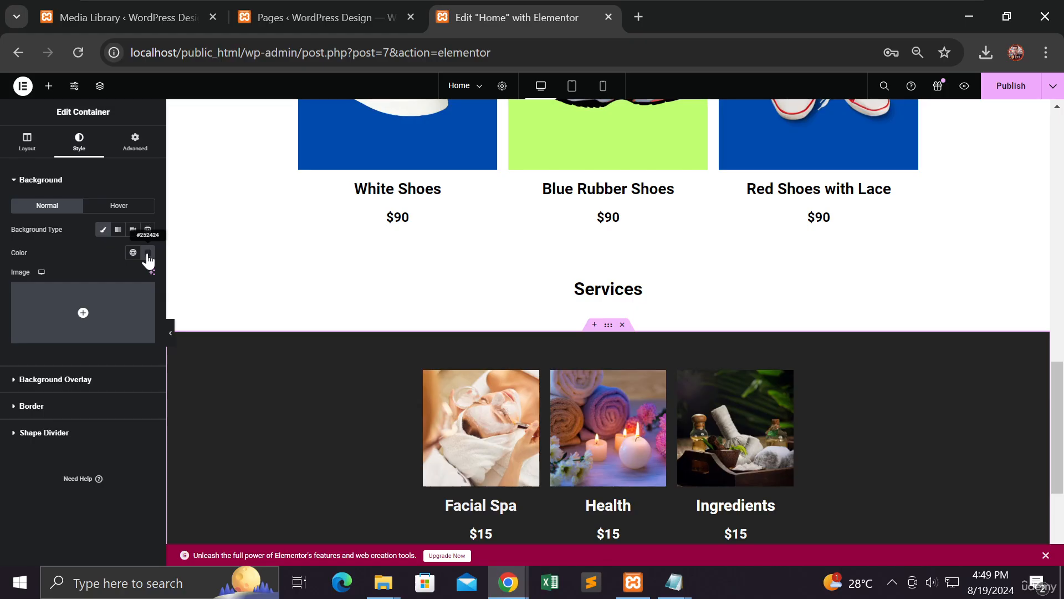
pyautogui.click(148, 255)
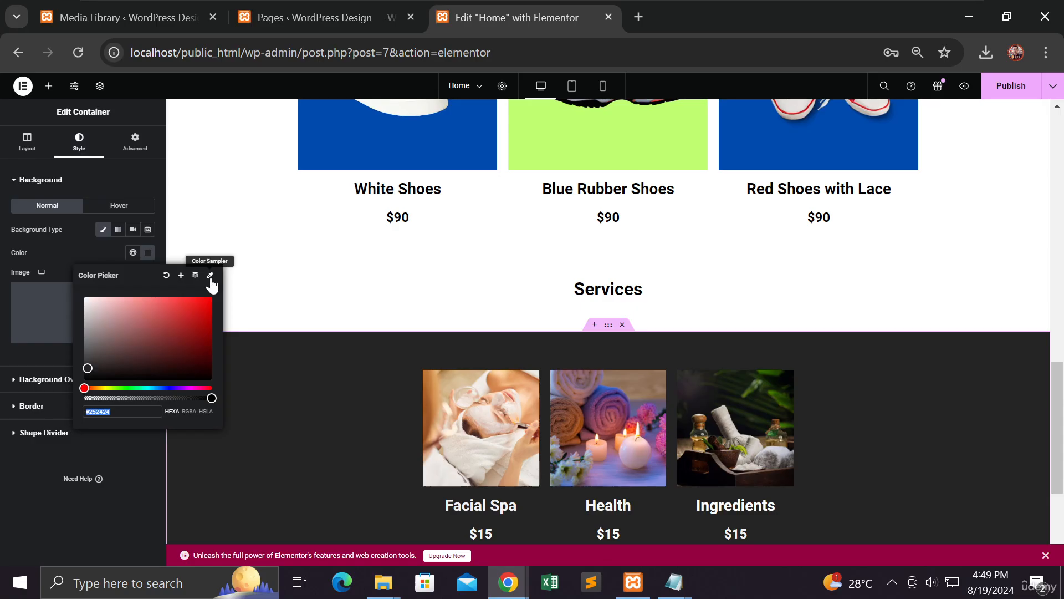
pyautogui.click(210, 277)
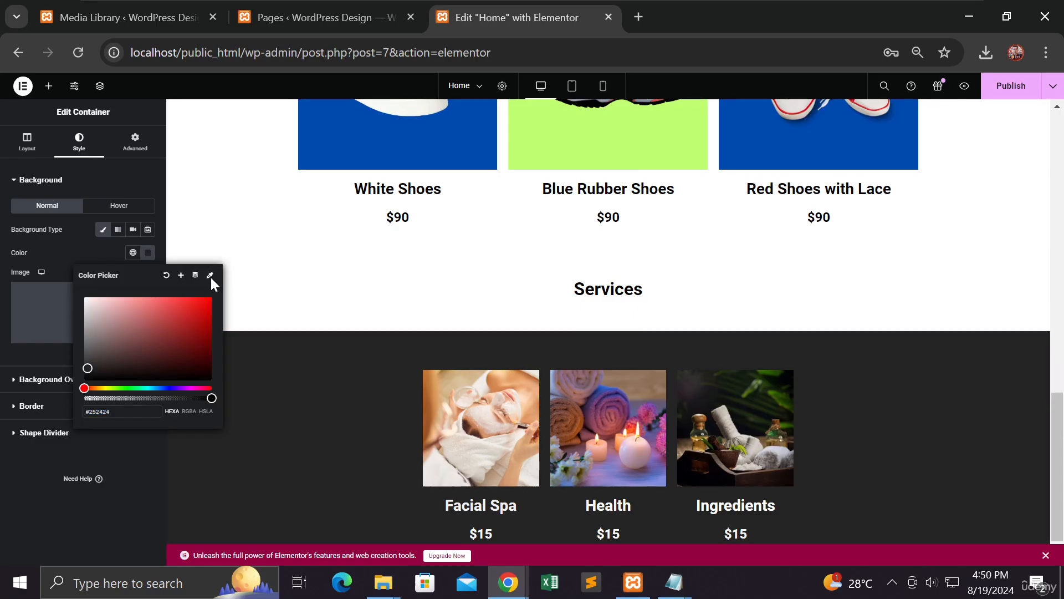
pyautogui.click(313, 364)
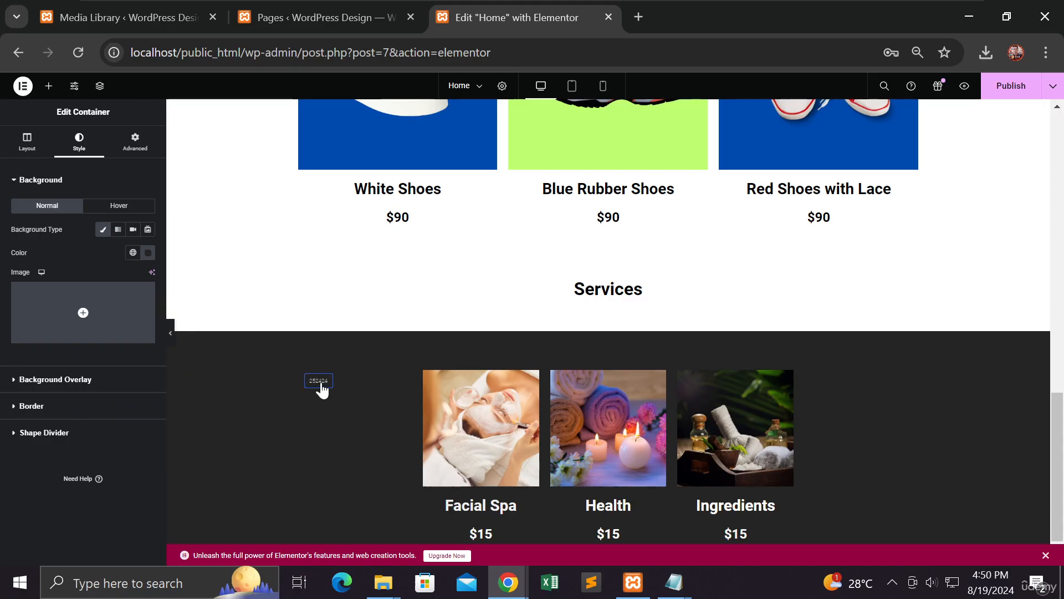
pyautogui.scroll(2, 327, 382)
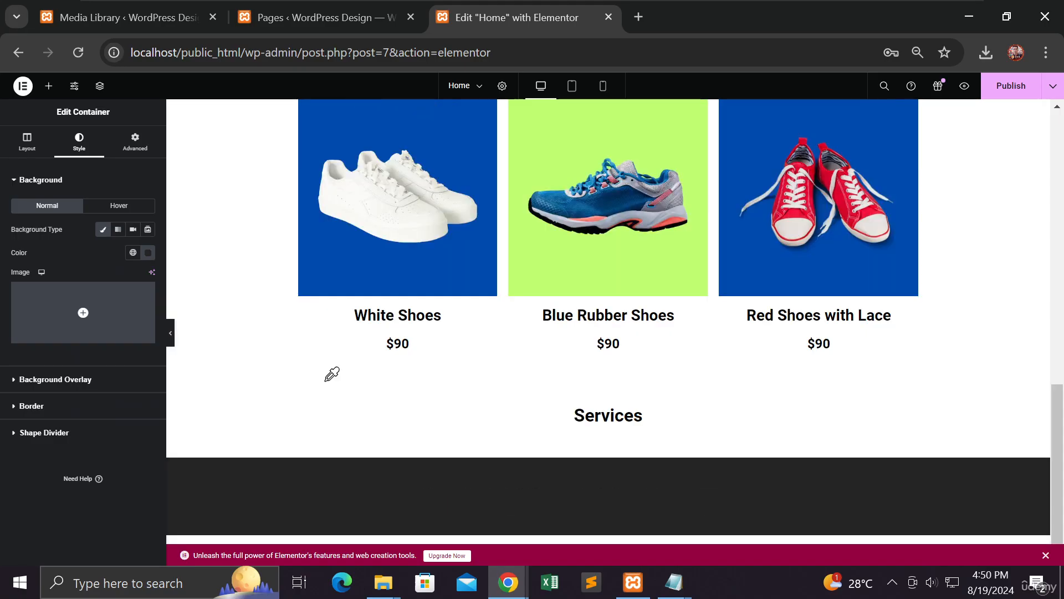
pyautogui.scroll(-2, 332, 373)
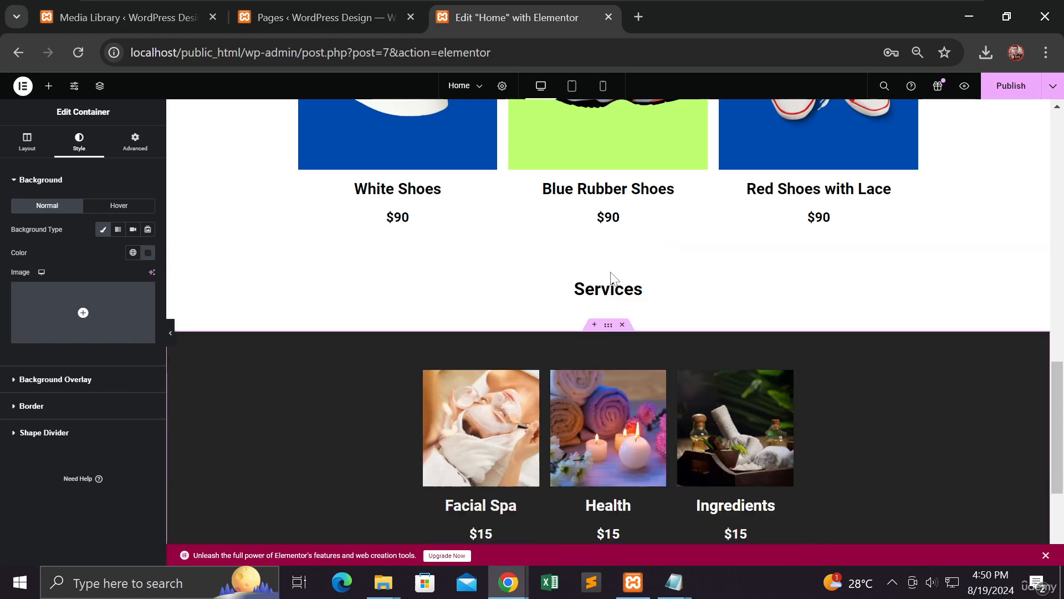
# Step: Give the Services heading container a Classic background sampled from the dark spa row below
pyautogui.click(609, 270)
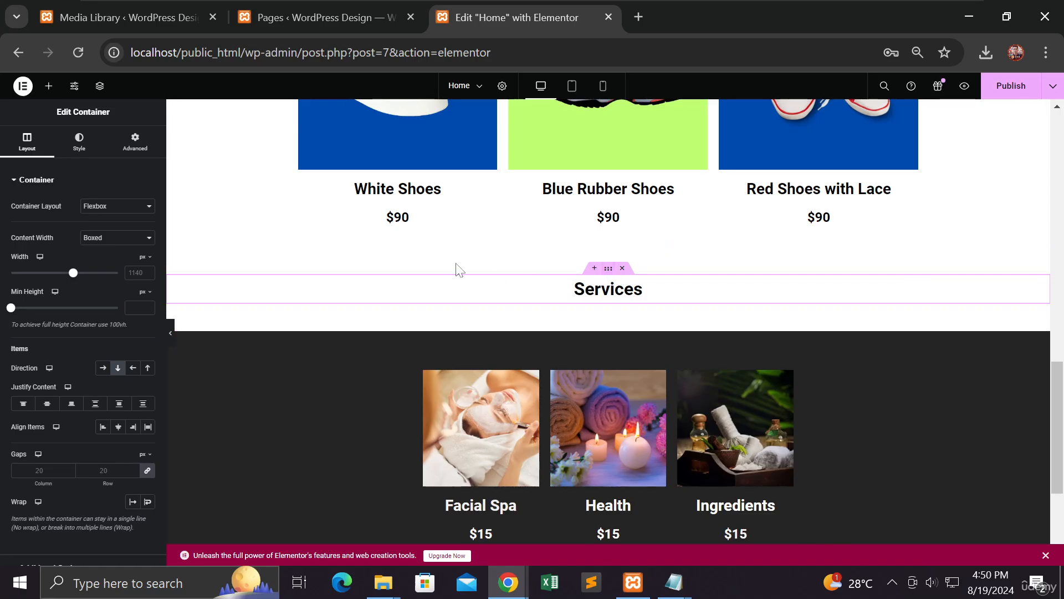
pyautogui.click(80, 143)
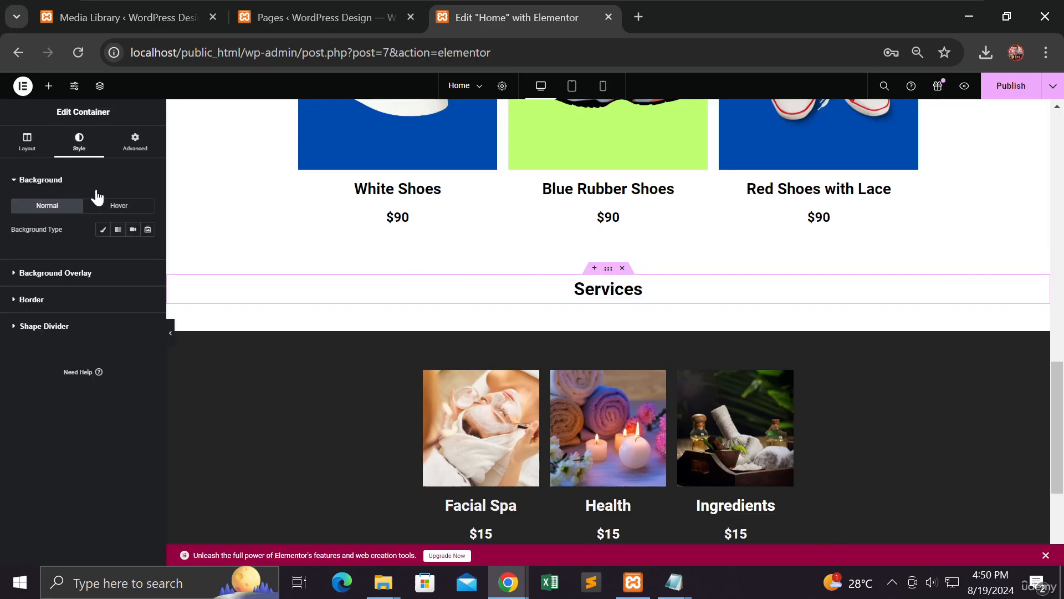
pyautogui.click(101, 231)
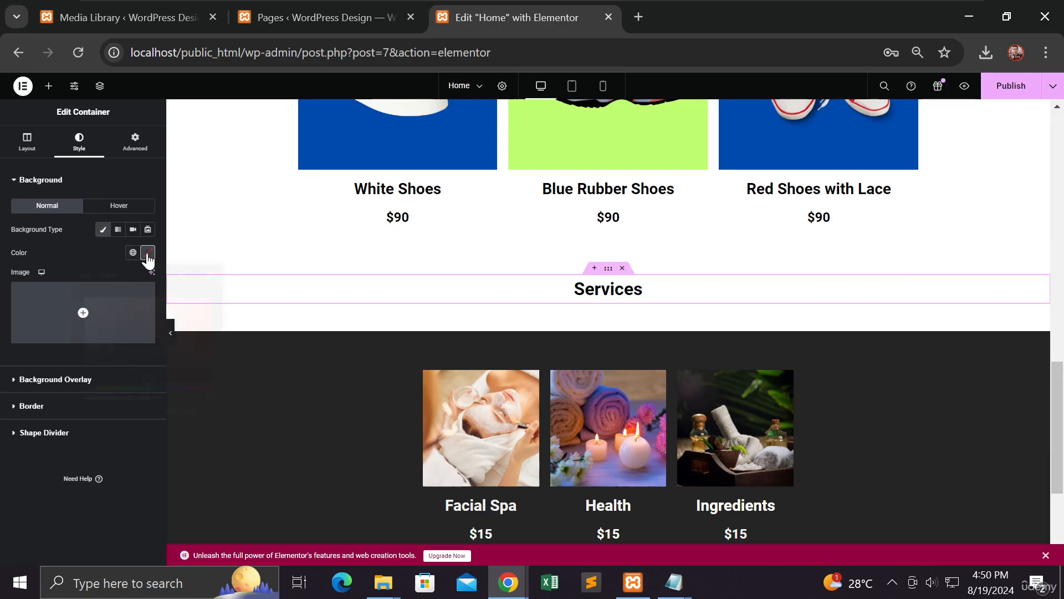
pyautogui.click(147, 254)
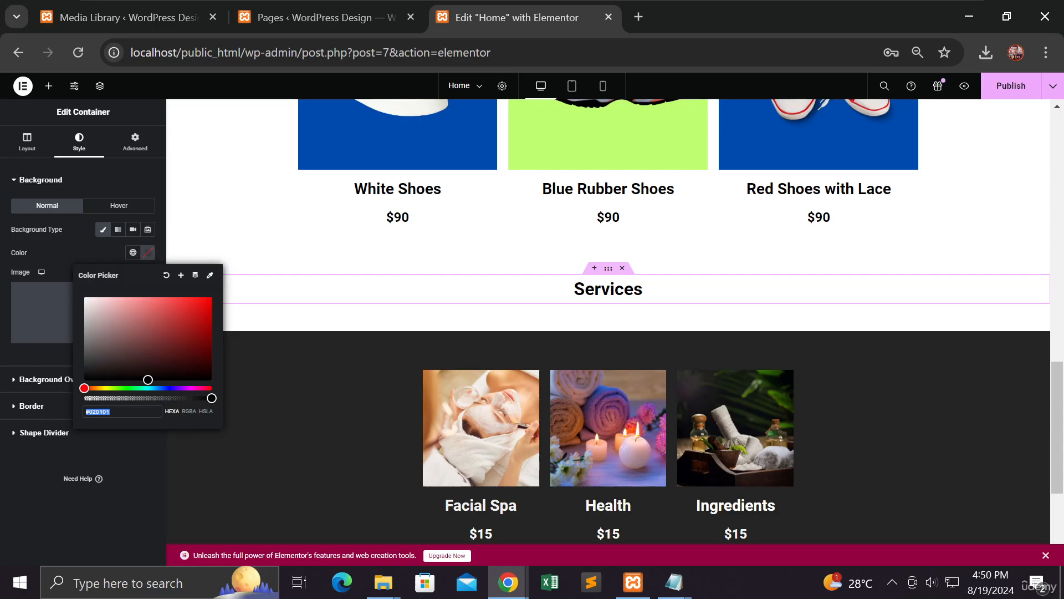
pyautogui.rightClick(106, 412)
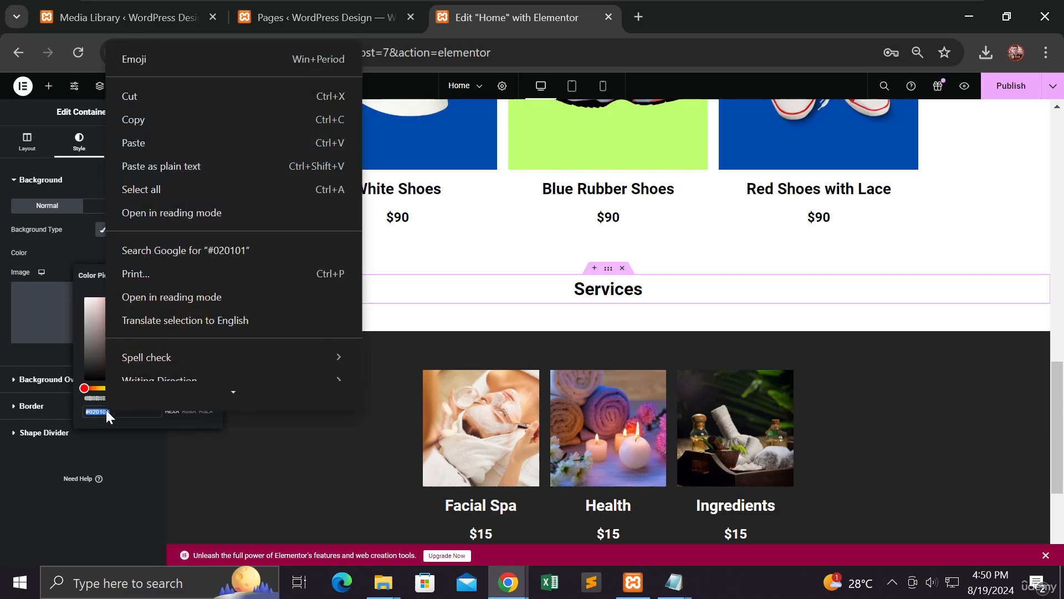
pyautogui.press('Escape')
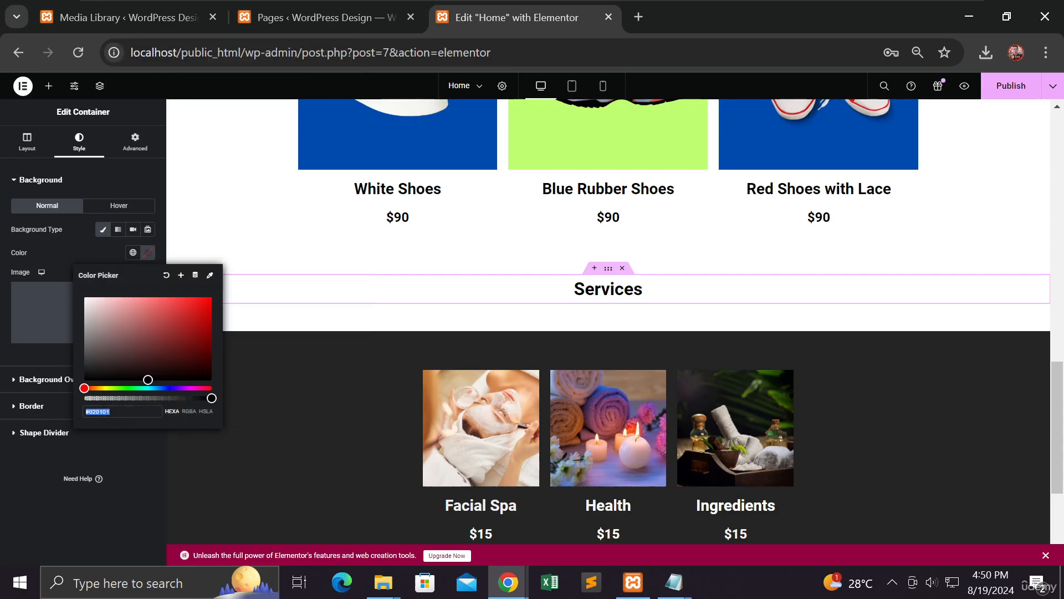
pyautogui.click(209, 277)
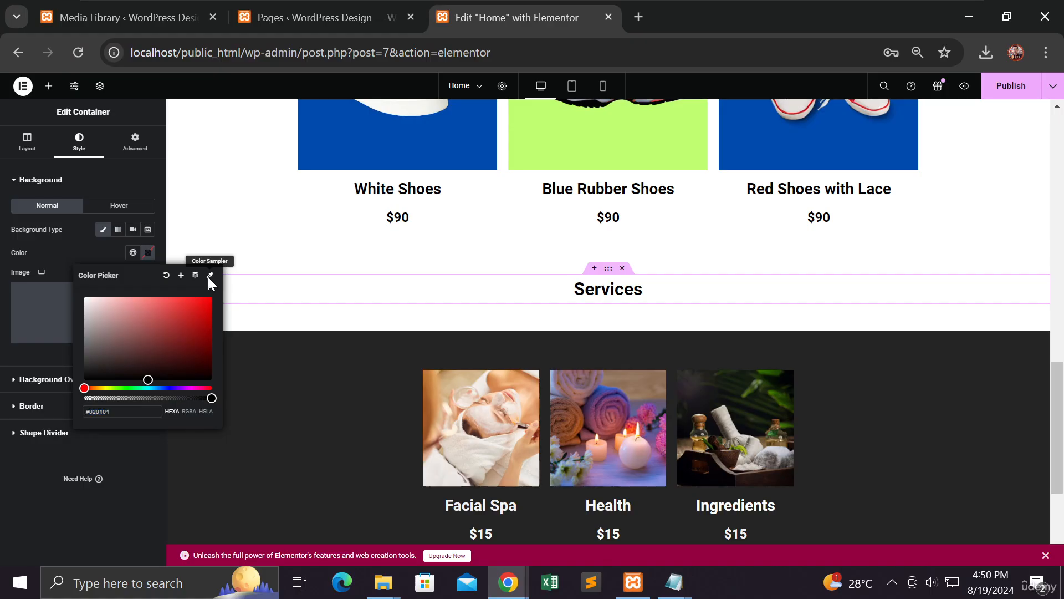
pyautogui.click(271, 363)
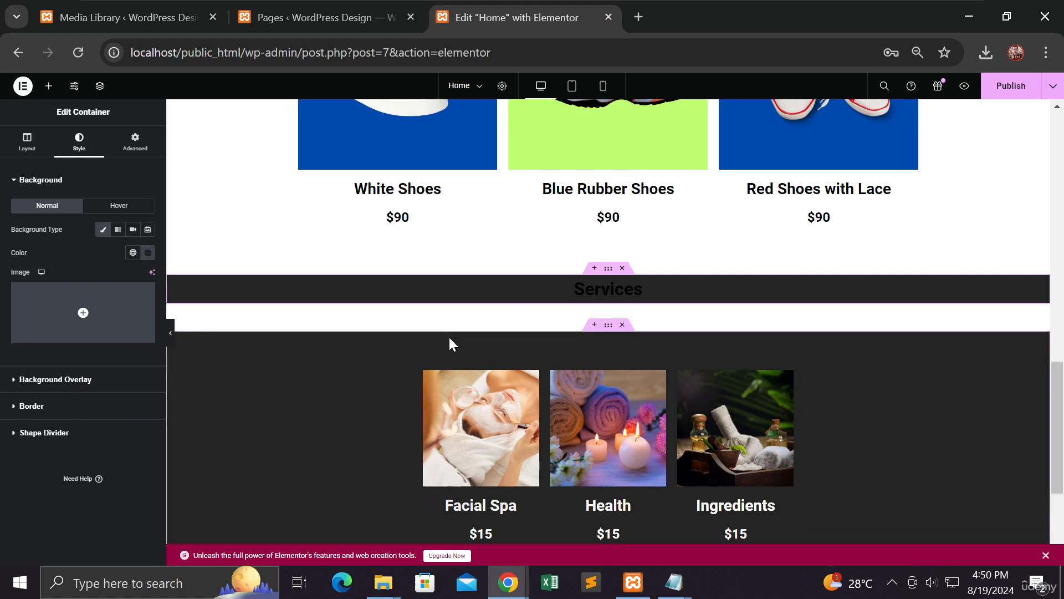
# Step: Make the Services heading text white (#FFFFFF)
pyautogui.click(577, 297)
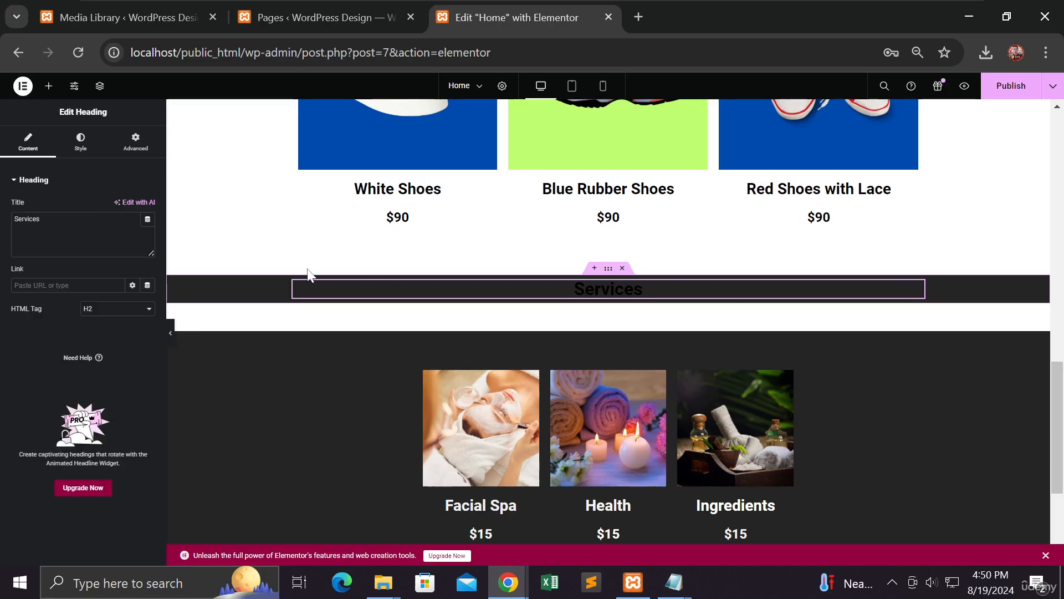
pyautogui.click(81, 140)
pyautogui.click(147, 229)
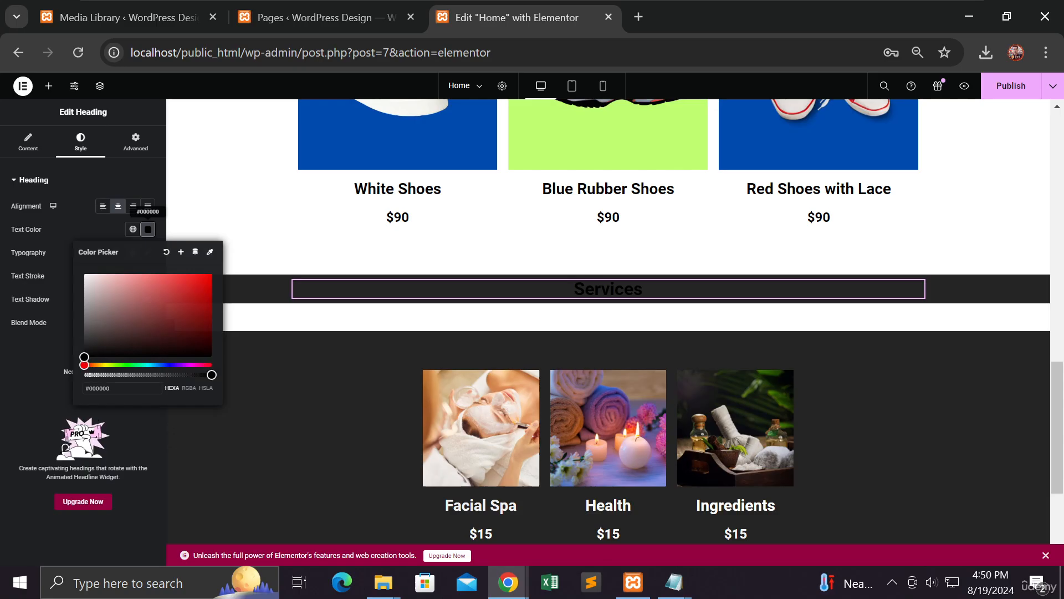
pyautogui.click(83, 274)
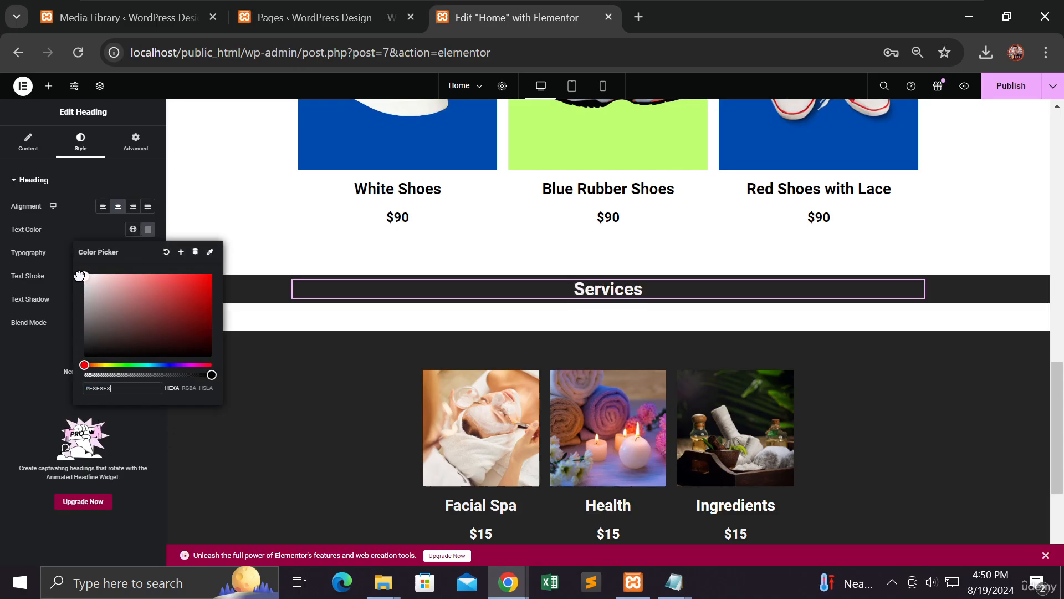
pyautogui.click(304, 358)
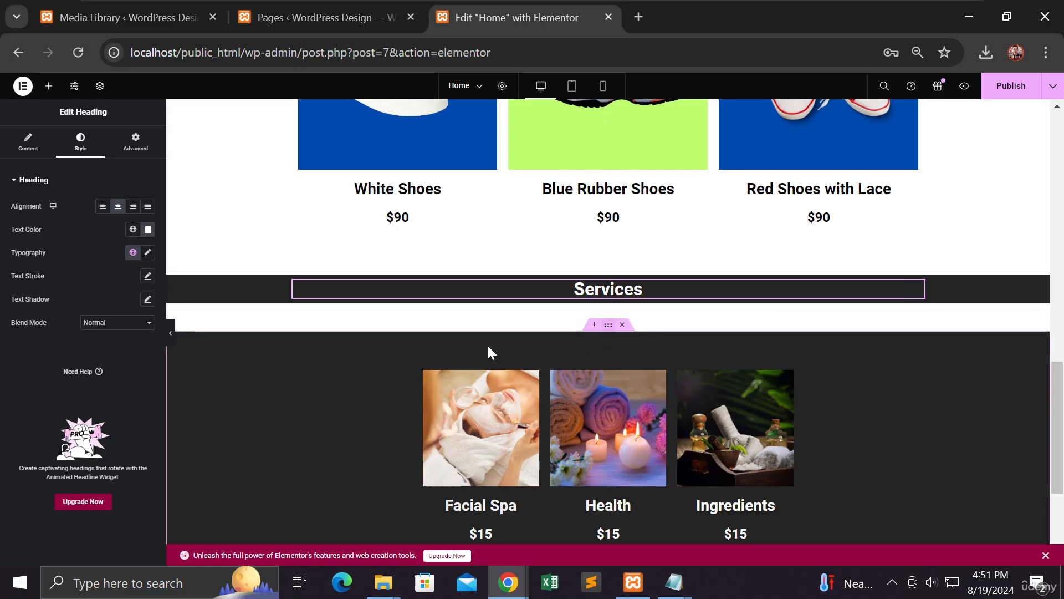
# Step: Preview the page, then select the Services container and show its Advanced spacing settings
pyautogui.hotkey('ctrl', 'p')
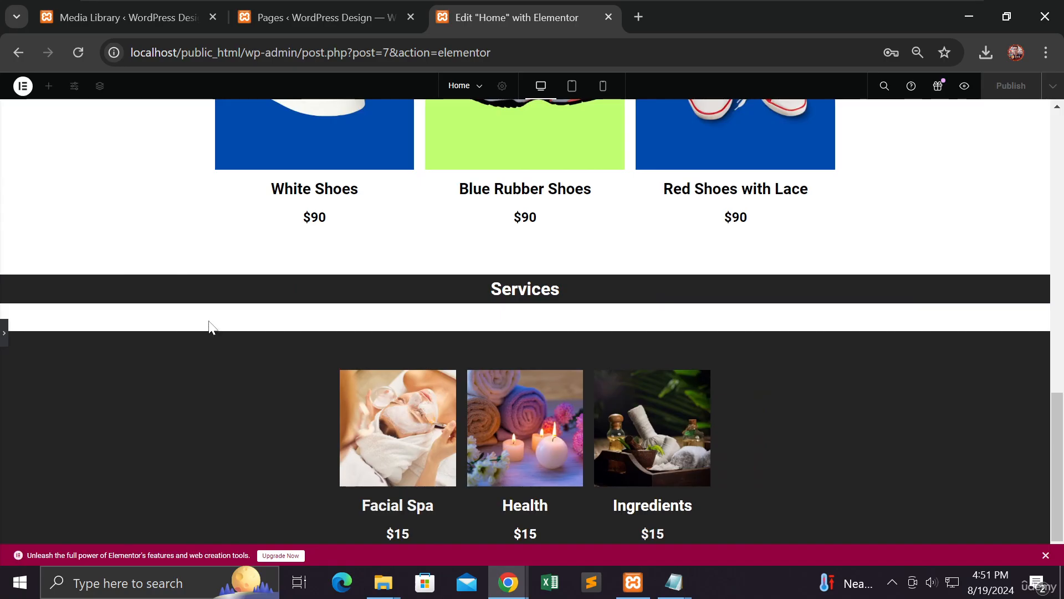
pyautogui.scroll(-1, 207, 333)
pyautogui.click(5, 336)
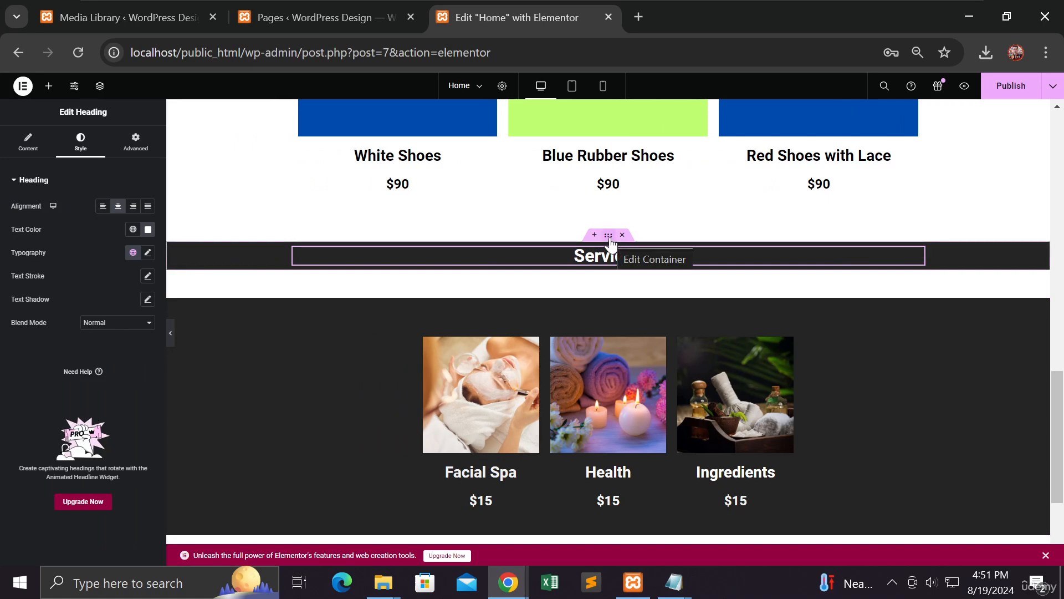
pyautogui.click(610, 242)
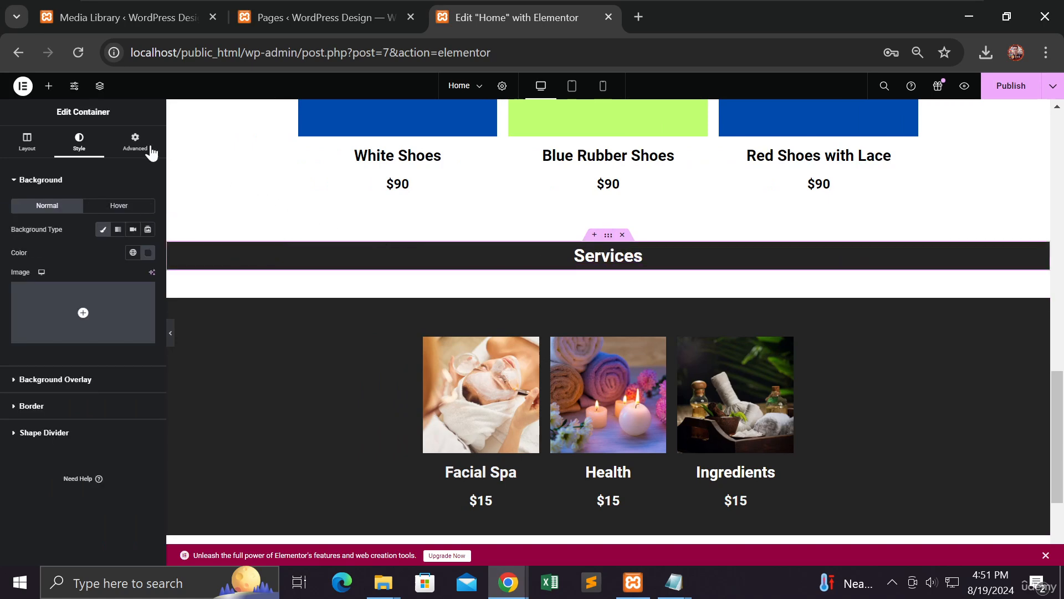
pyautogui.click(138, 146)
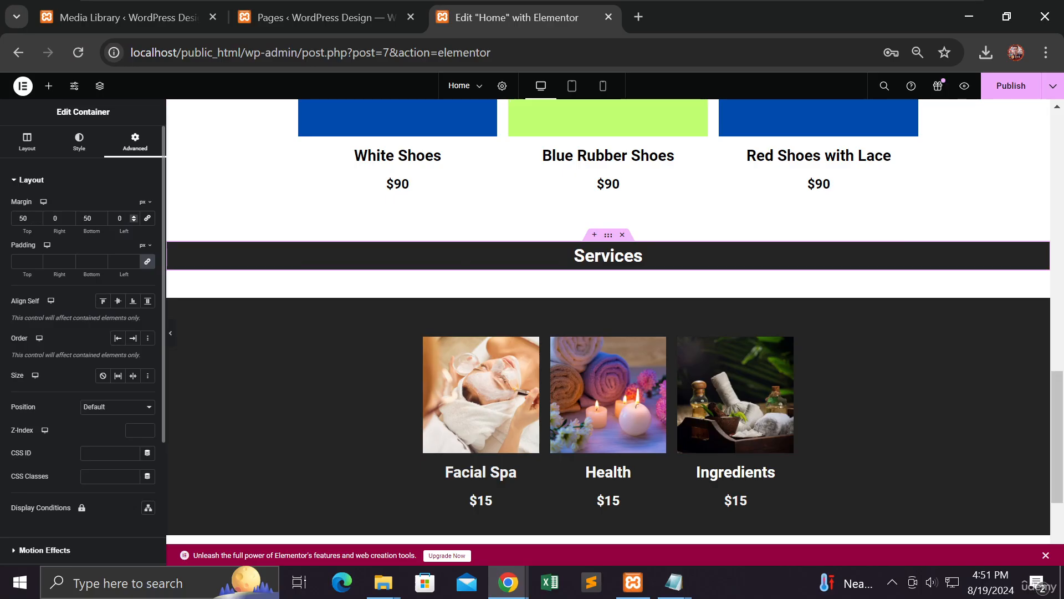
# Step: Set the Services band's bottom margin to 0 and preview the result
pyautogui.doubleClick(89, 218)
pyautogui.write('0')
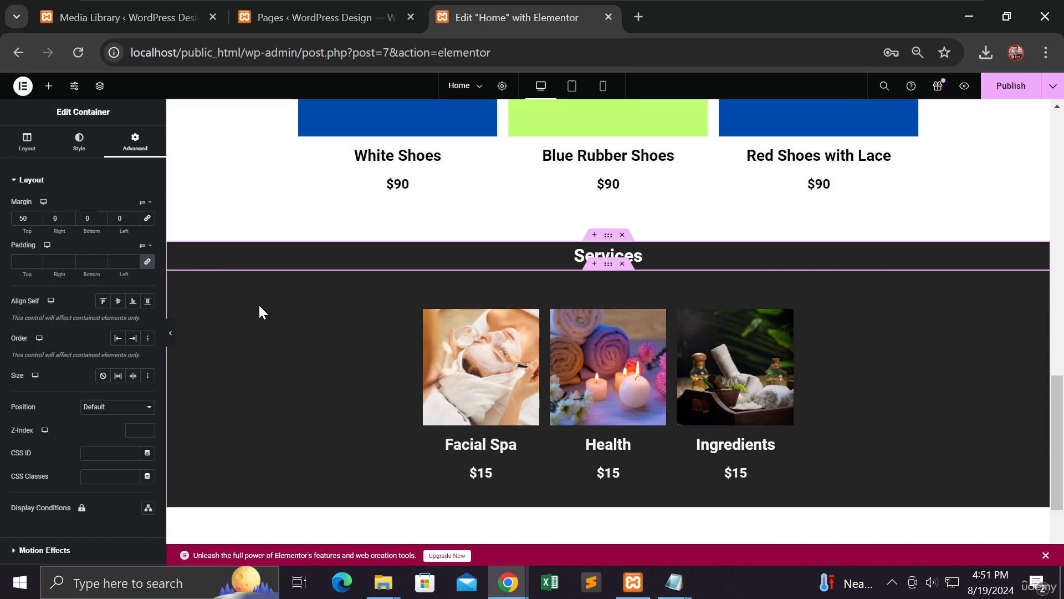
pyautogui.click(171, 337)
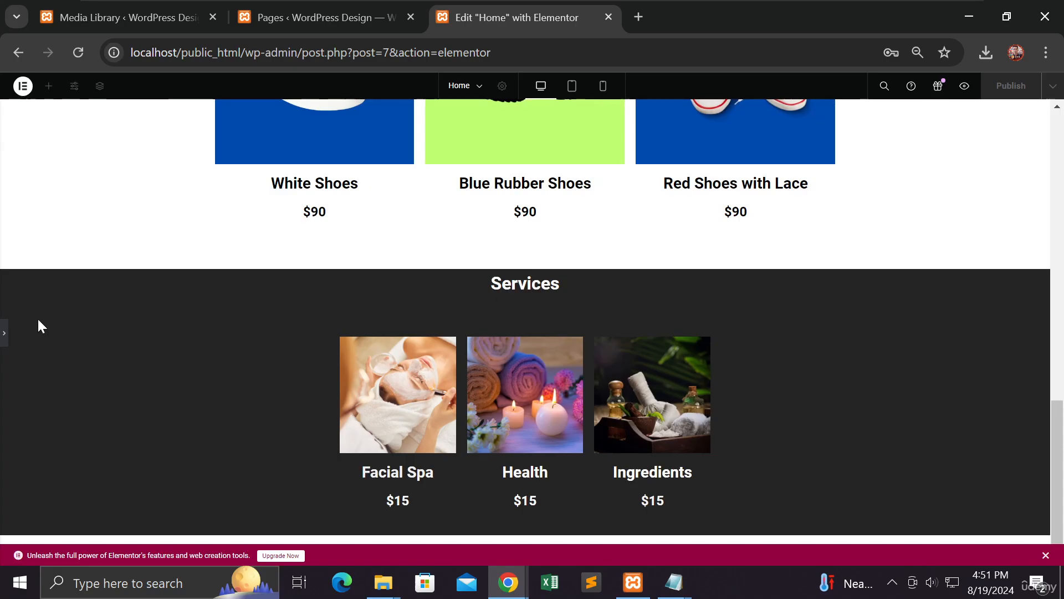
pyautogui.click(6, 336)
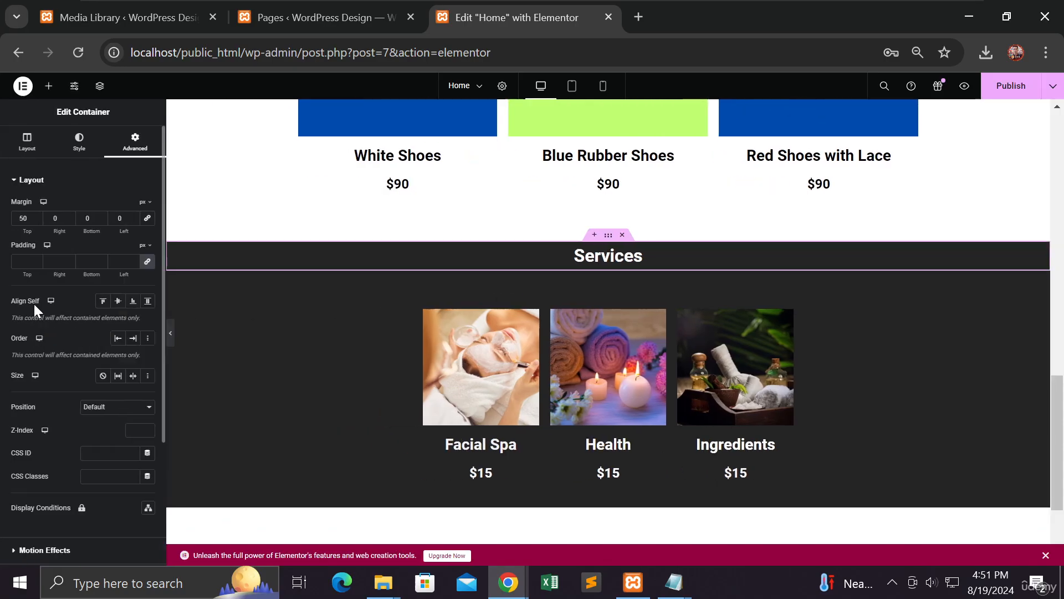
# Step: Set the band's top margin to 50 and its linked padding to 50
pyautogui.click(36, 216)
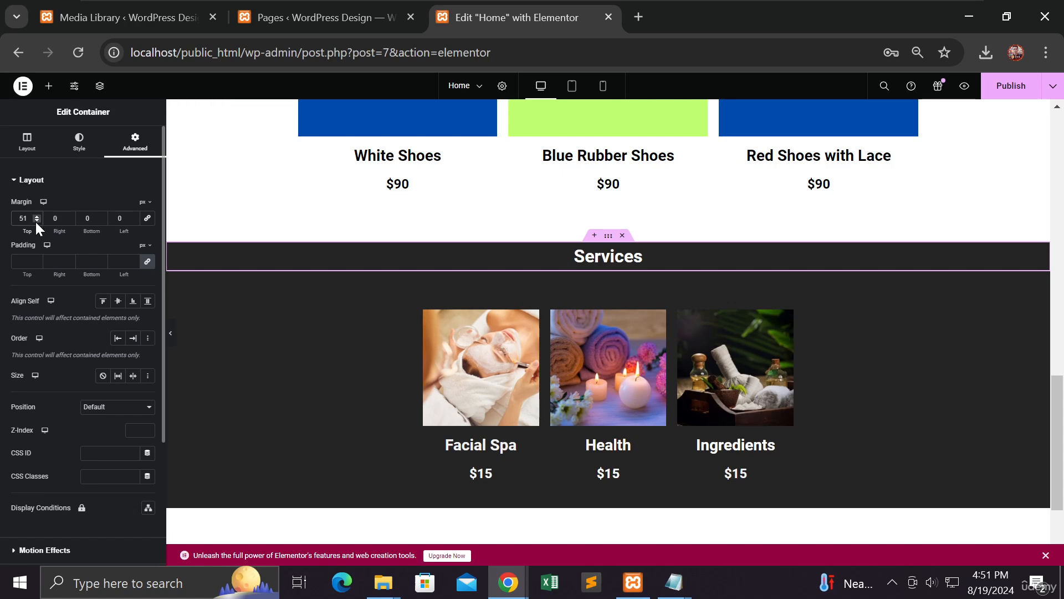
pyautogui.click(36, 221)
pyautogui.click(36, 221)
pyautogui.hotkey('ctrl', 'a')
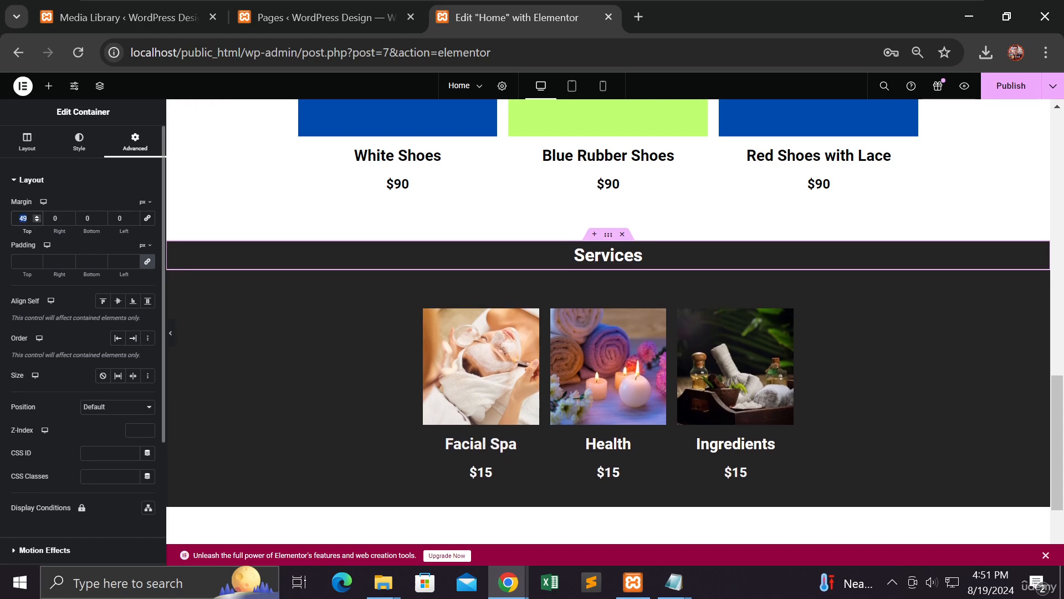
pyautogui.write('0')
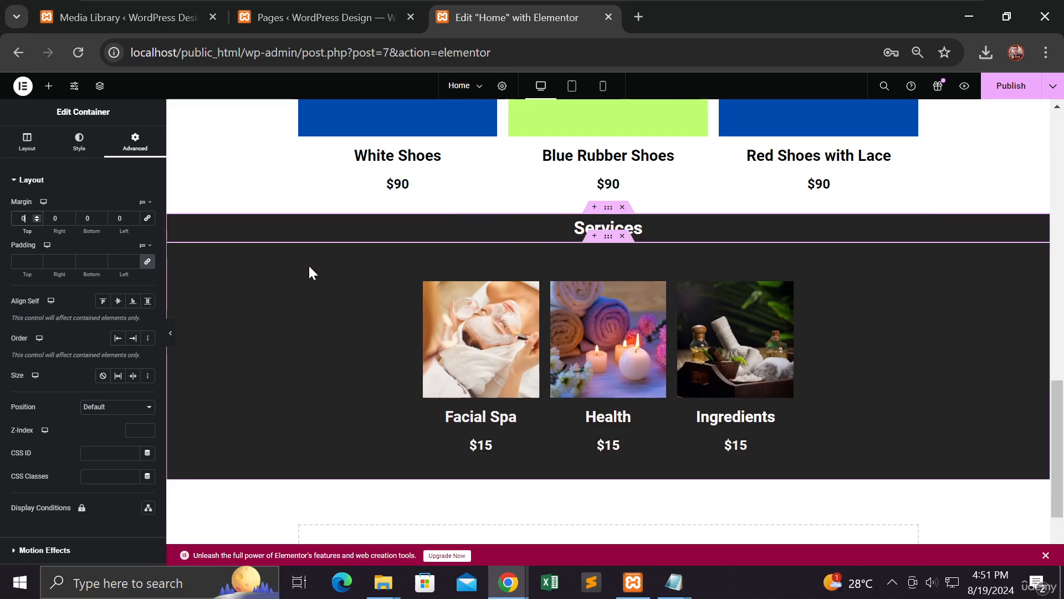
pyautogui.hotkey('ctrl', 'a')
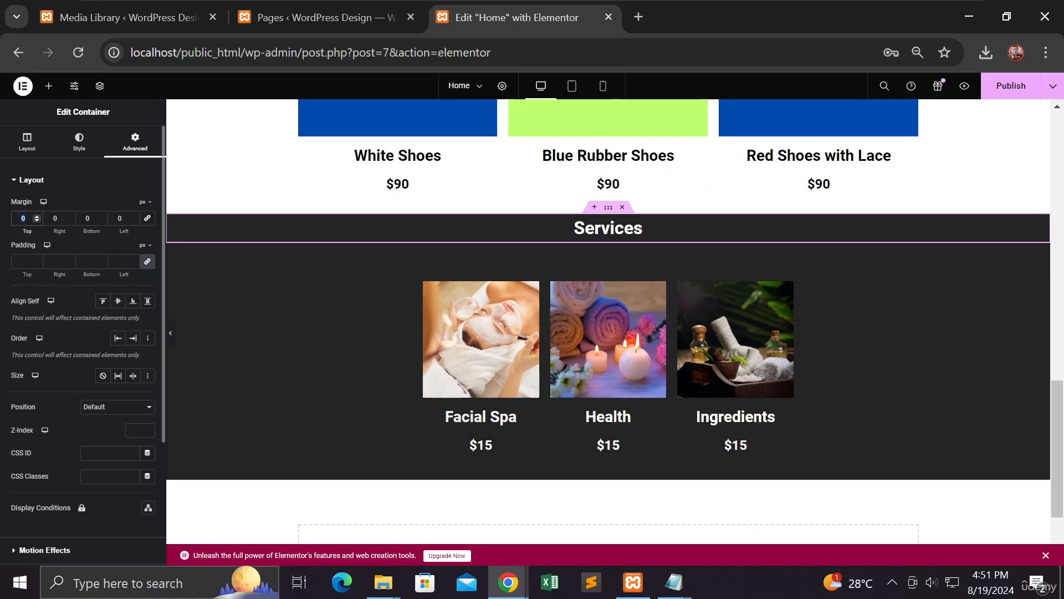
pyautogui.write('50')
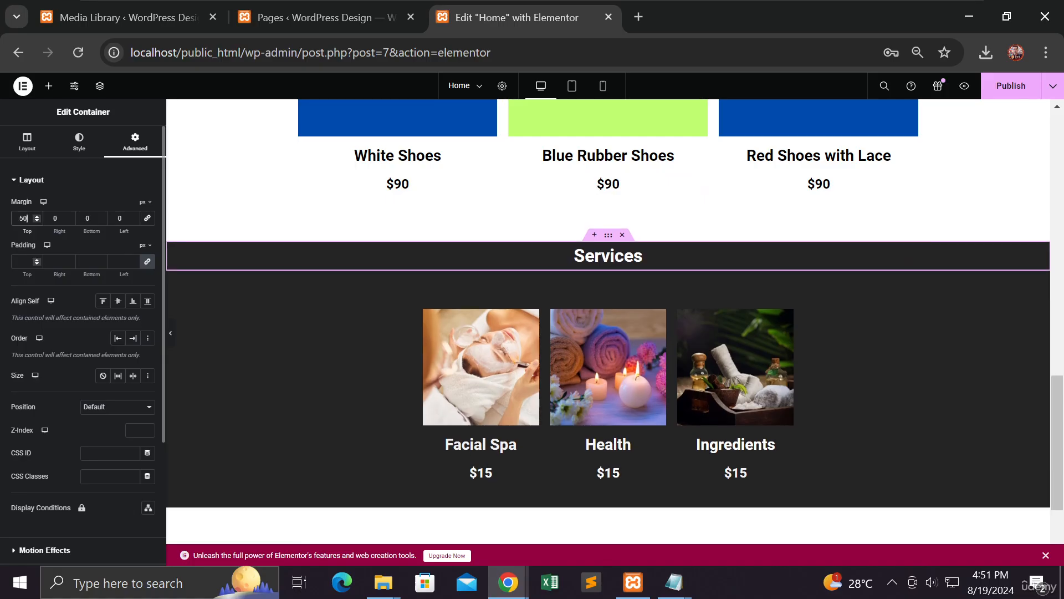
pyautogui.click(34, 259)
pyautogui.write('5')
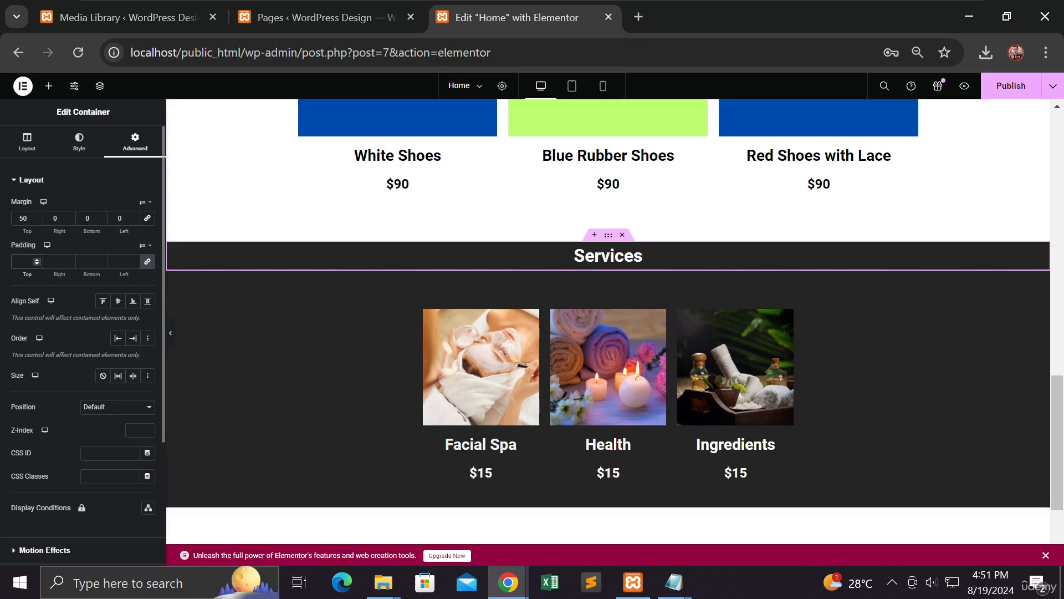
pyautogui.write('0')
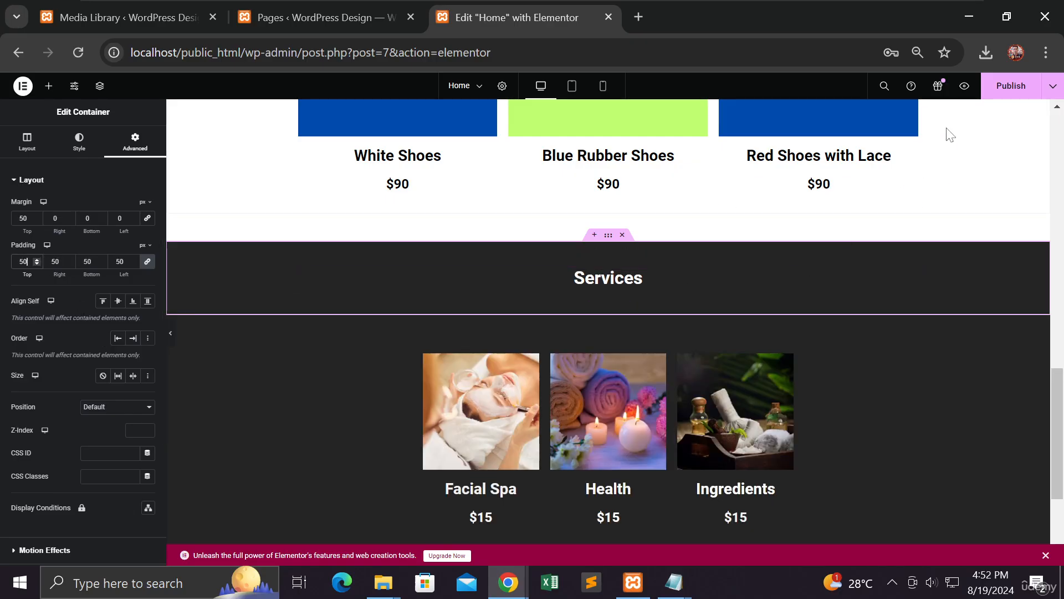
# Step: Publish the home page and preview the padded Services band with the panel hidden
pyautogui.click(1004, 87)
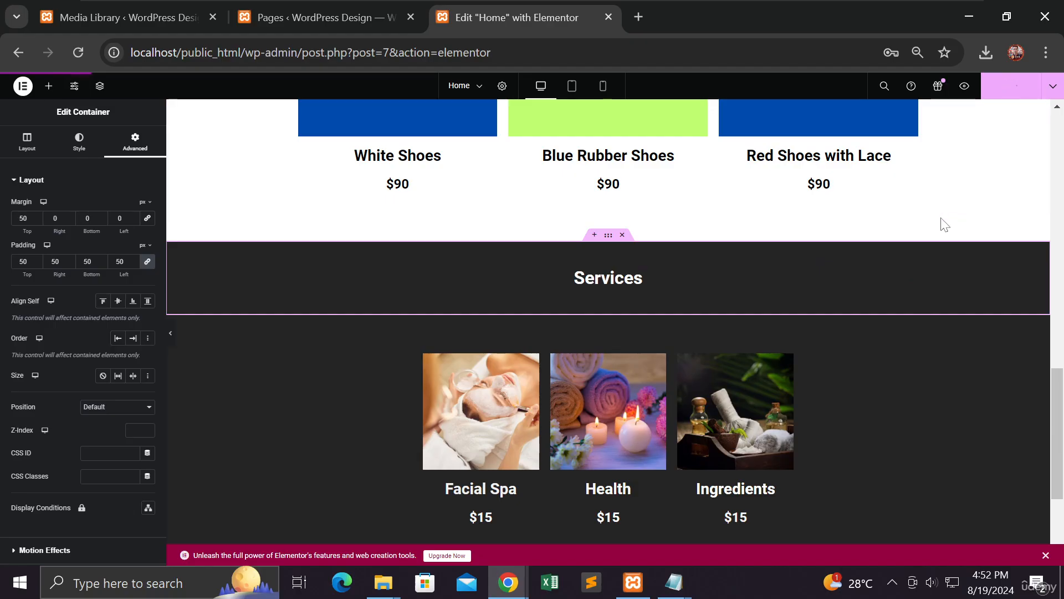
pyautogui.click(171, 336)
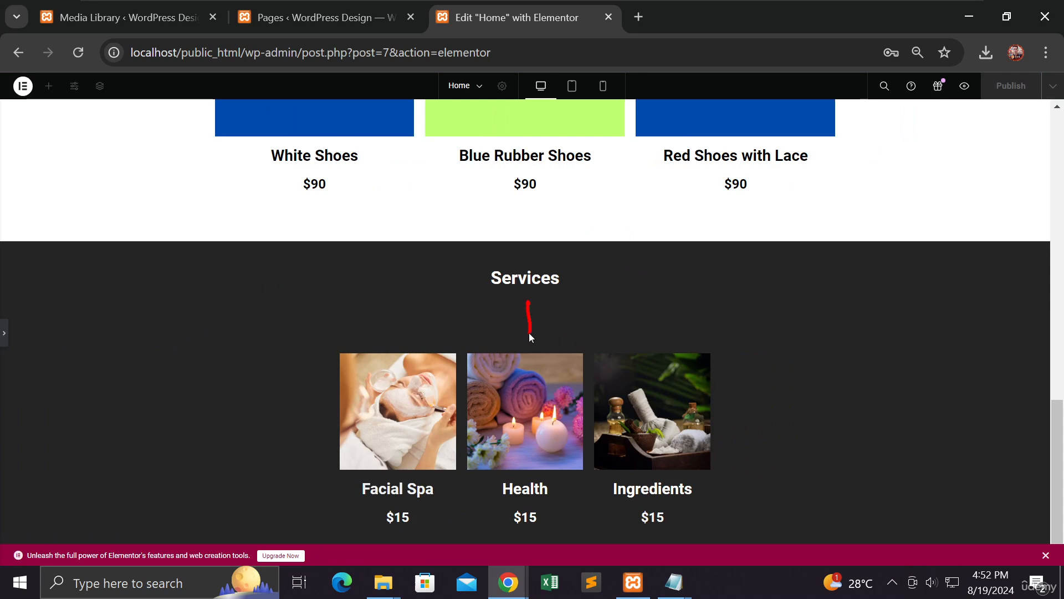
pyautogui.moveTo(521, 306); pyautogui.dragTo(541, 311)
pyautogui.click(5, 337)
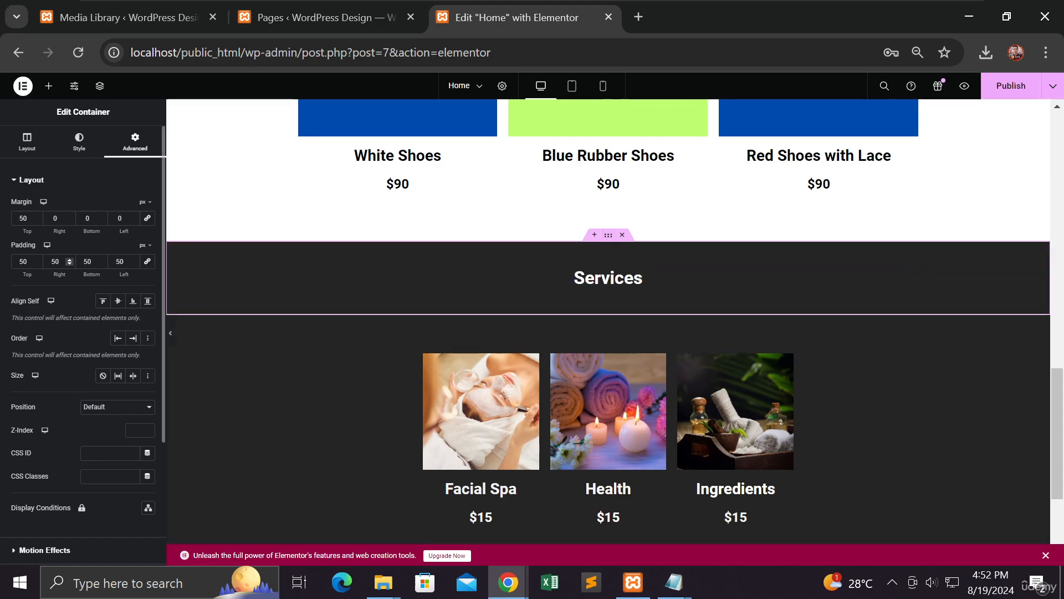
# Step: Set the Services band's right and left padding to 0
pyautogui.doubleClick(55, 261)
pyautogui.write('0')
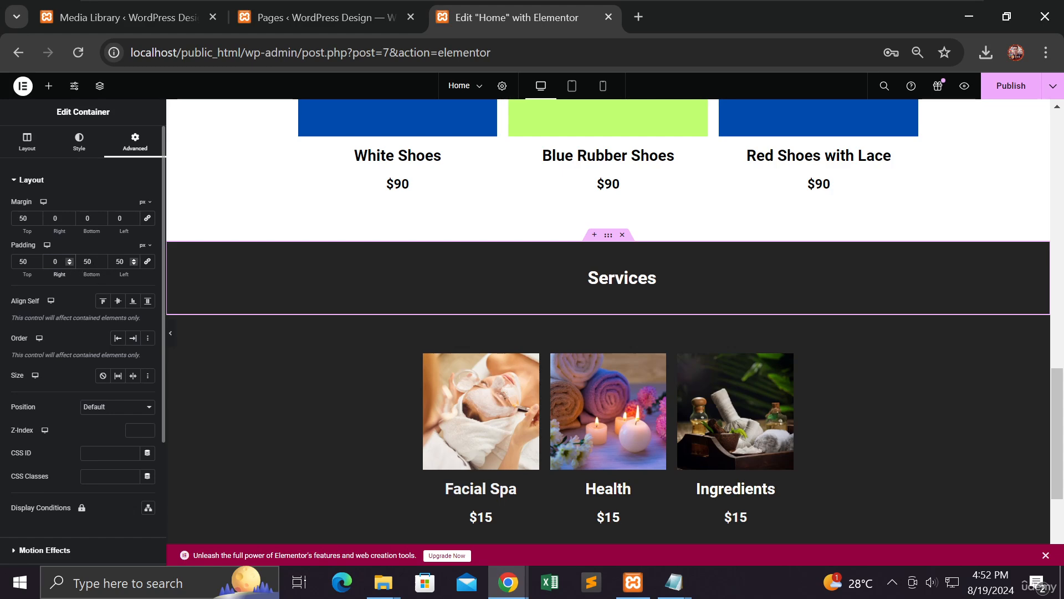
pyautogui.click(122, 261)
pyautogui.moveTo(125, 261); pyautogui.dragTo(87, 261)
pyautogui.write('00')
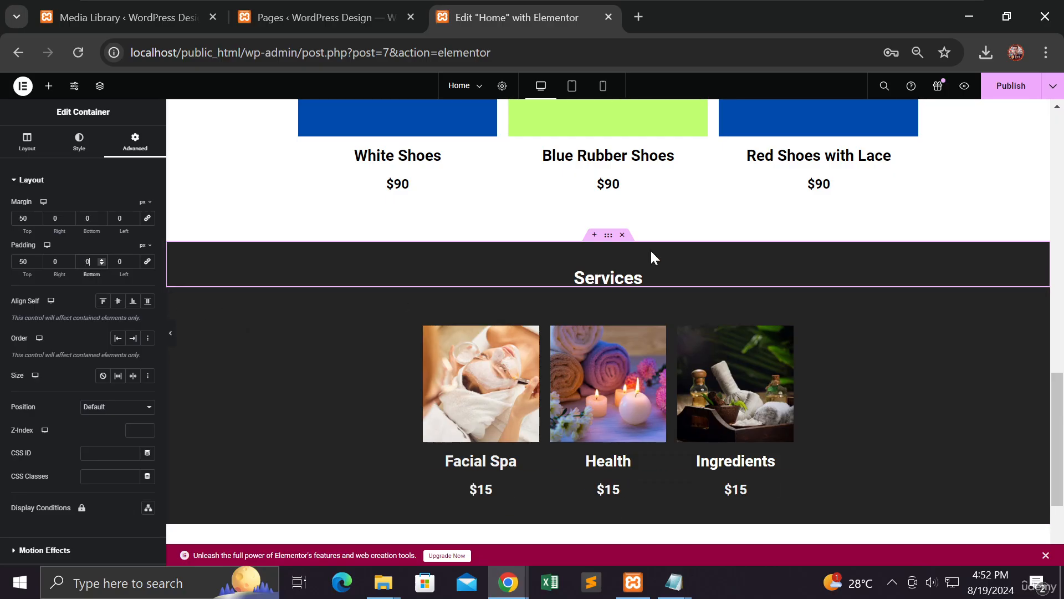
# Step: Publish the page and preview it with the editing panel hidden
pyautogui.click(997, 92)
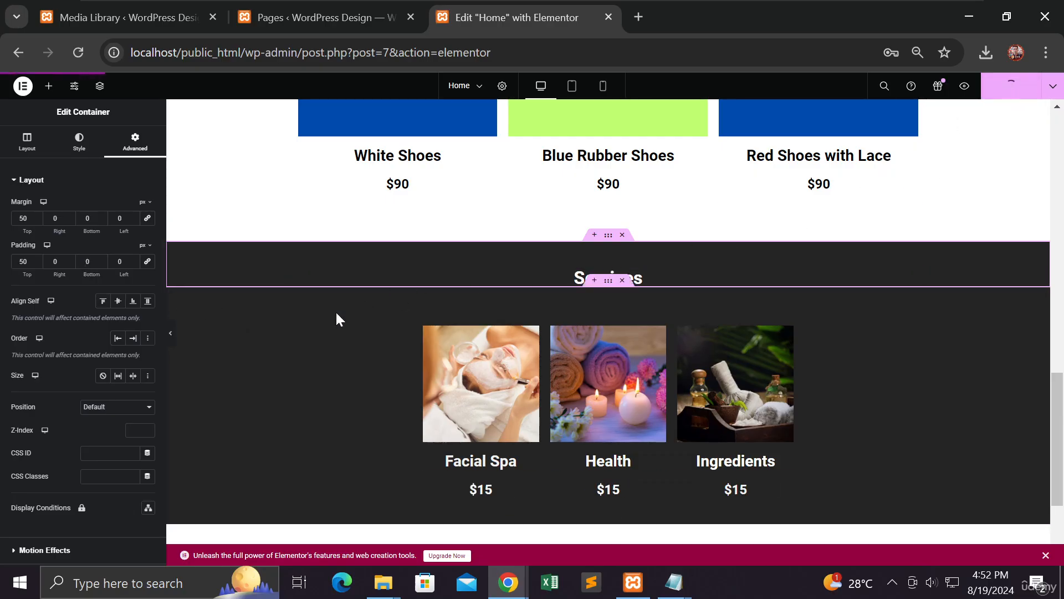
pyautogui.click(172, 337)
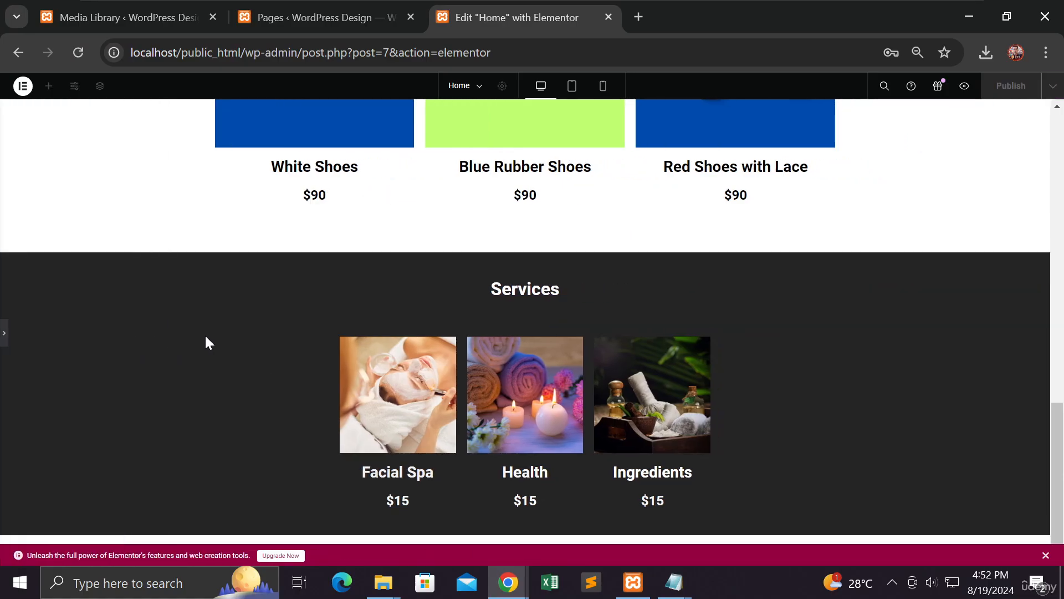
pyautogui.click(5, 336)
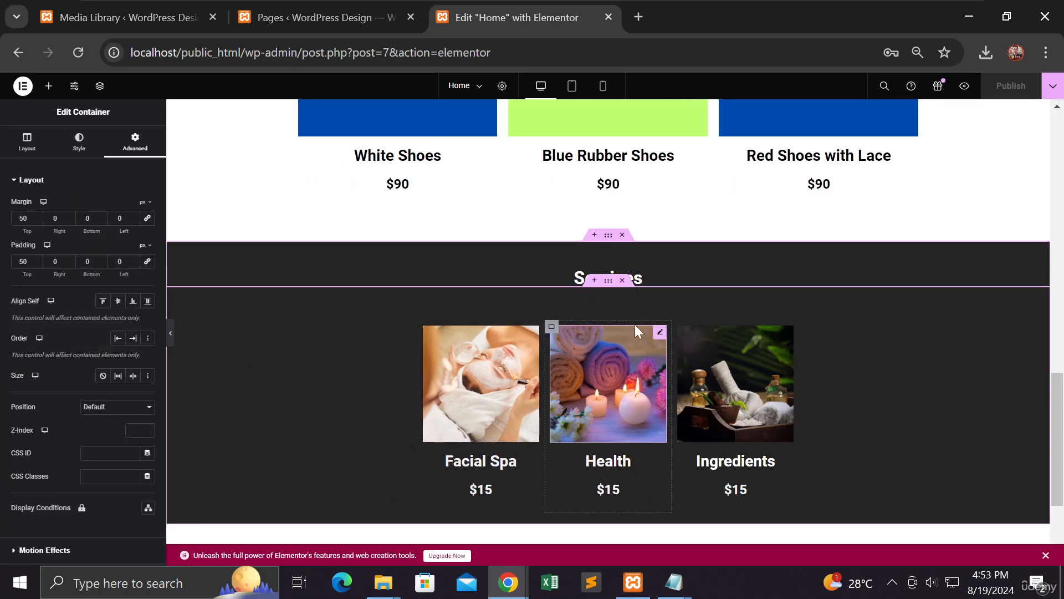
# Step: Lower the Services container's top padding from 60 to 40, publish, and preview full-width
pyautogui.click(608, 281)
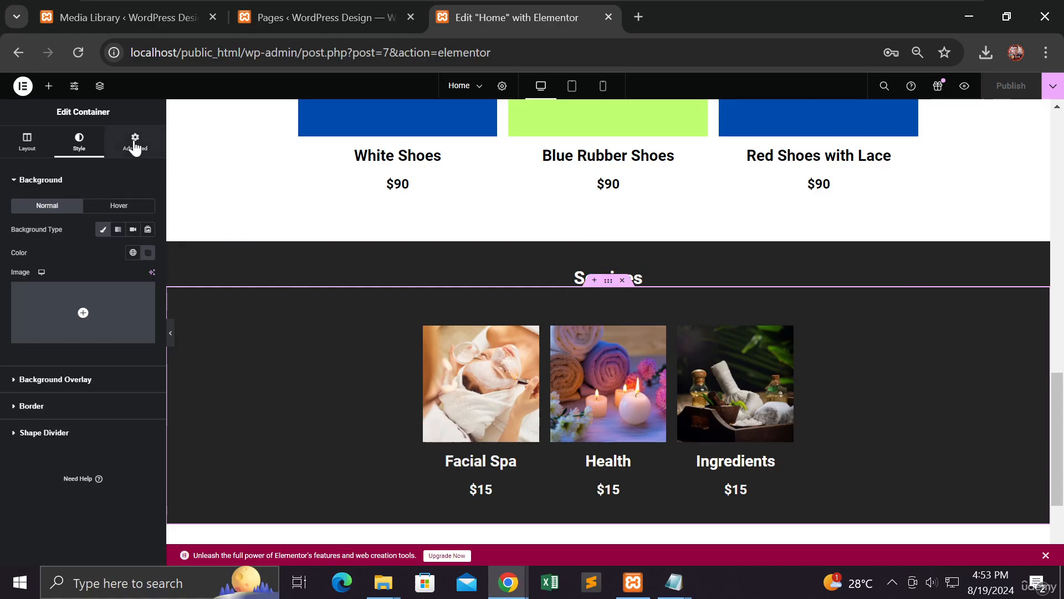
pyautogui.click(134, 142)
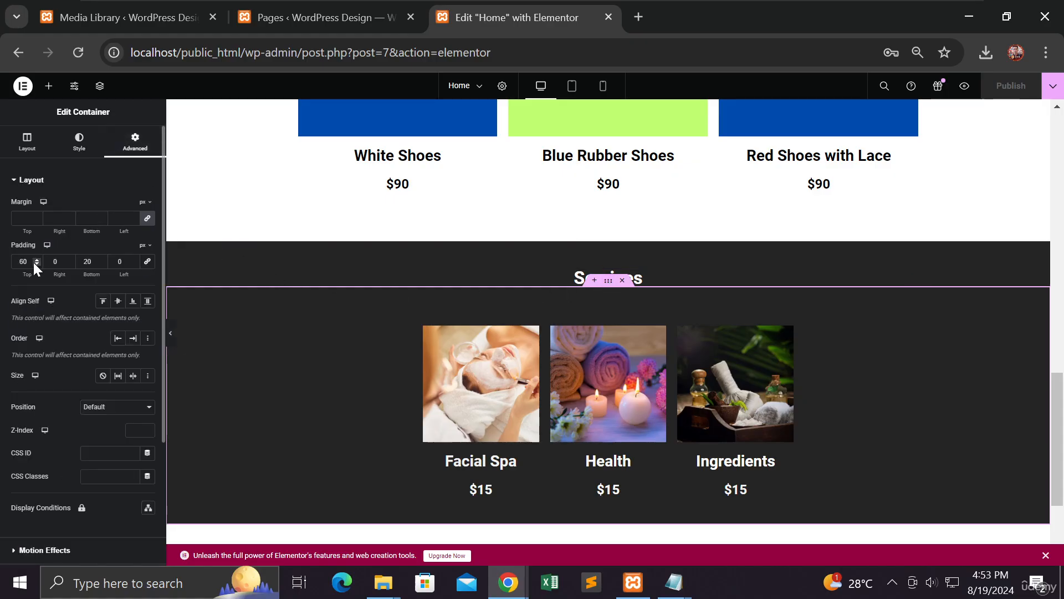
pyautogui.moveTo(35, 264); pyautogui.dragTo(39, 262)
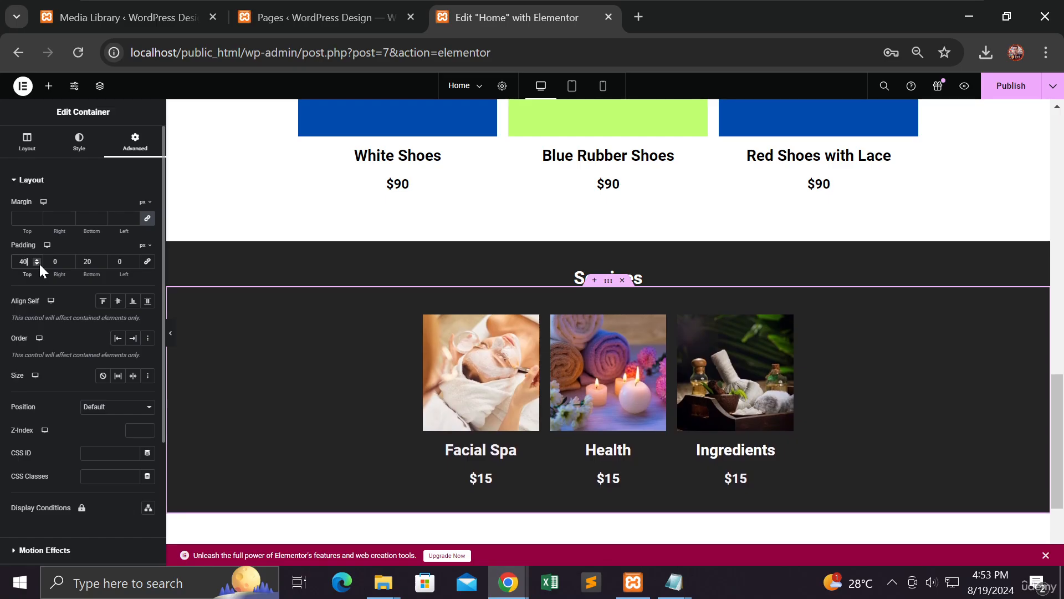
pyautogui.click(1001, 91)
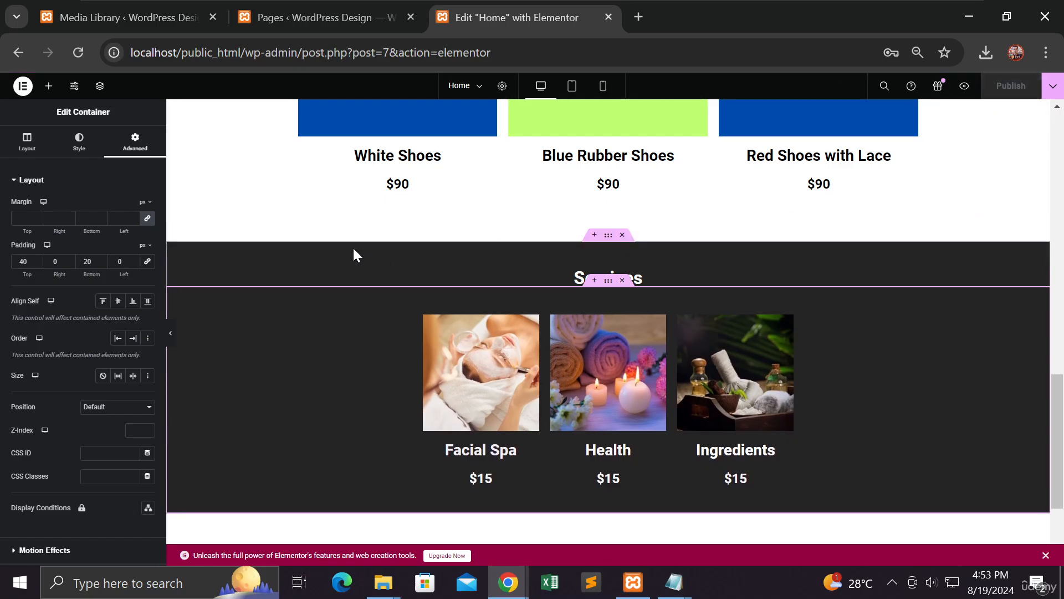
pyautogui.click(170, 335)
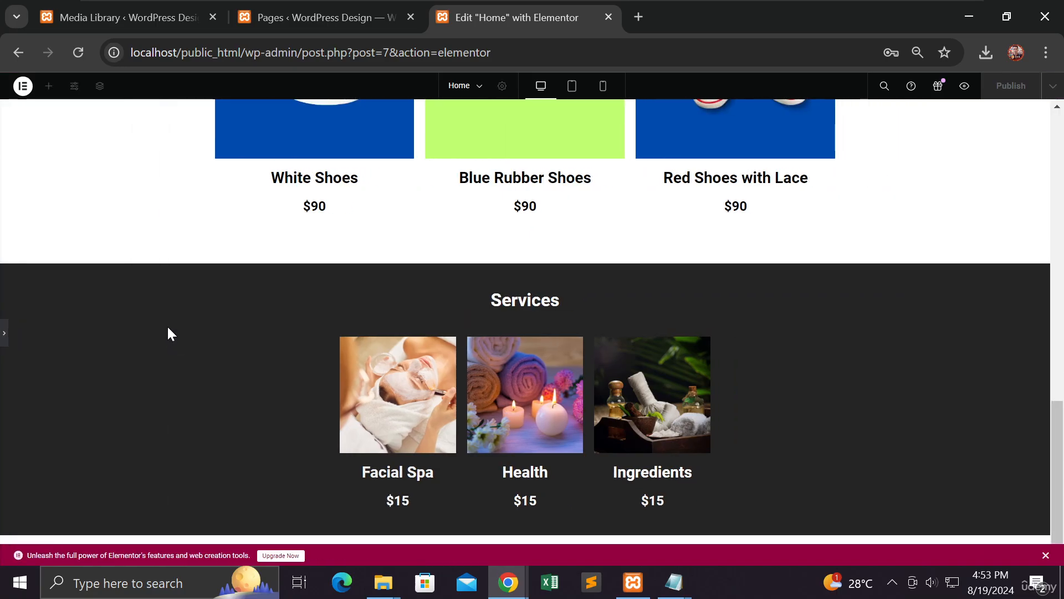
pyautogui.scroll(10, 183, 331)
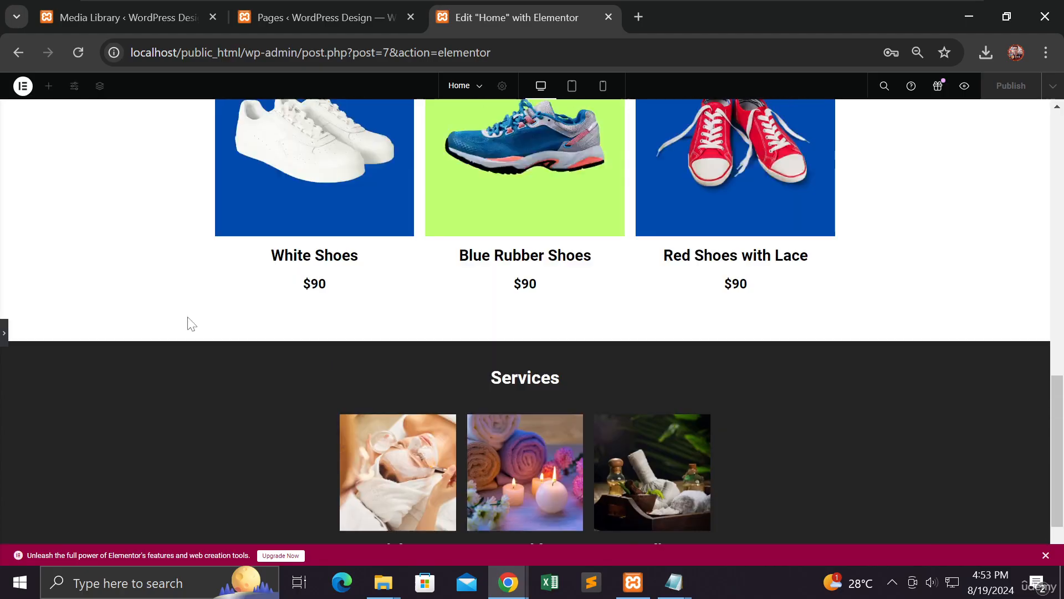
pyautogui.scroll(2, 190, 316)
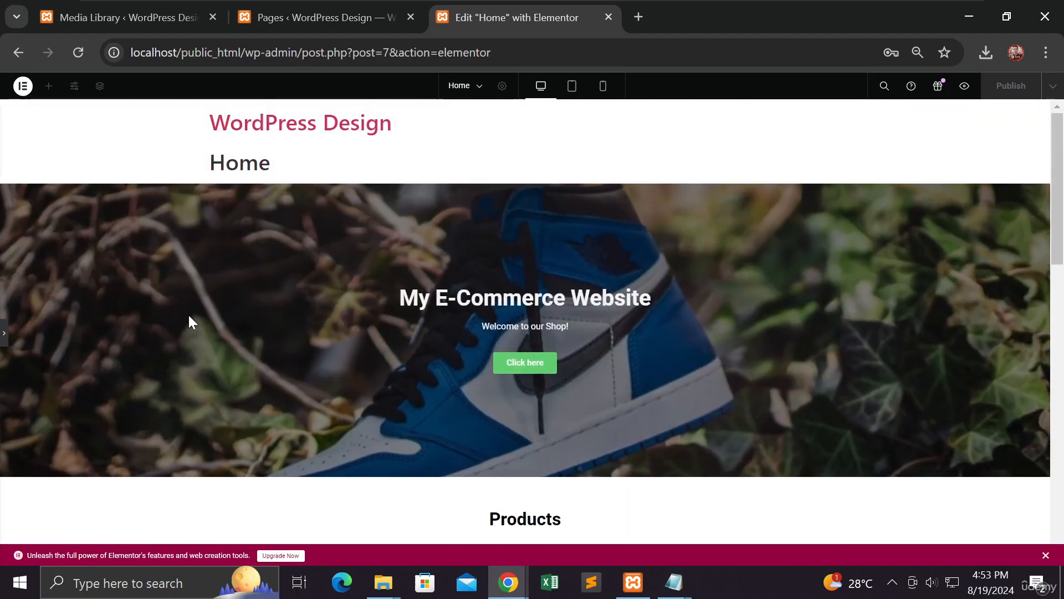
pyautogui.scroll(-15, 189, 316)
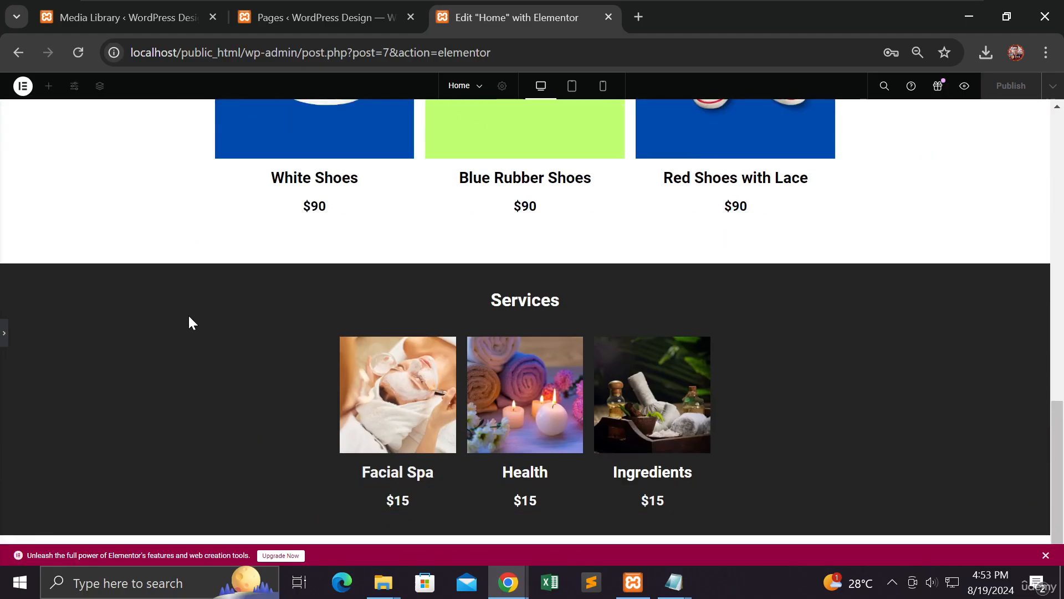
pyautogui.click(6, 335)
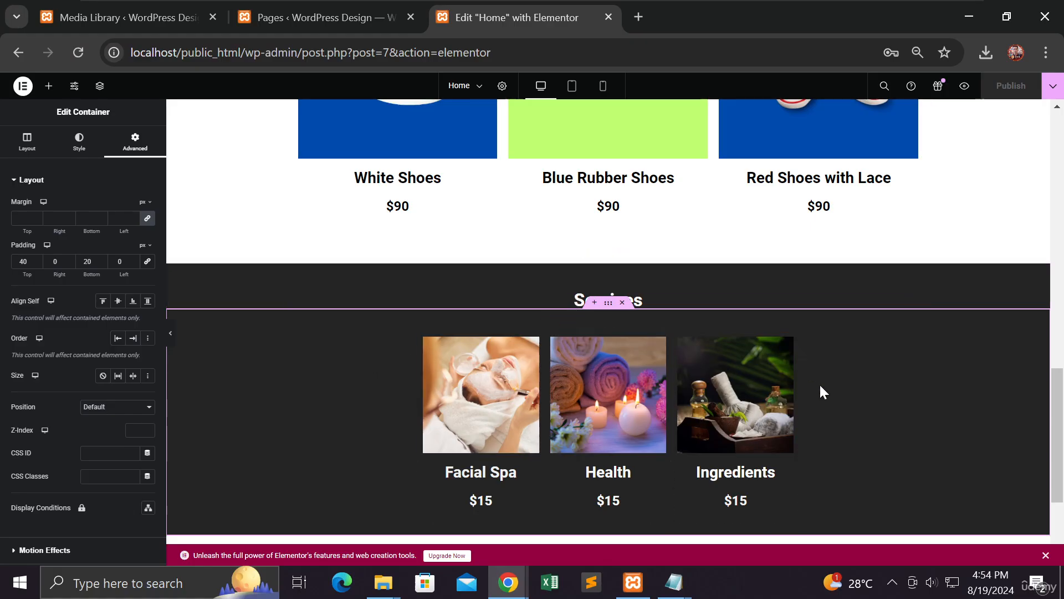
pyautogui.click(173, 336)
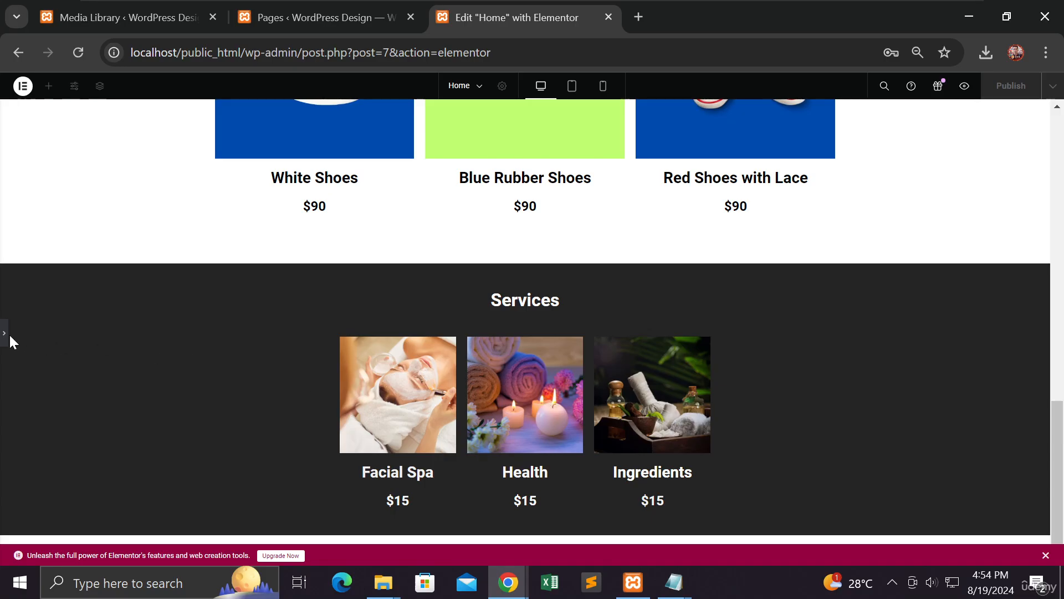
# Step: Give the Facial Spa image the Grow hover animation
pyautogui.click(46, 345)
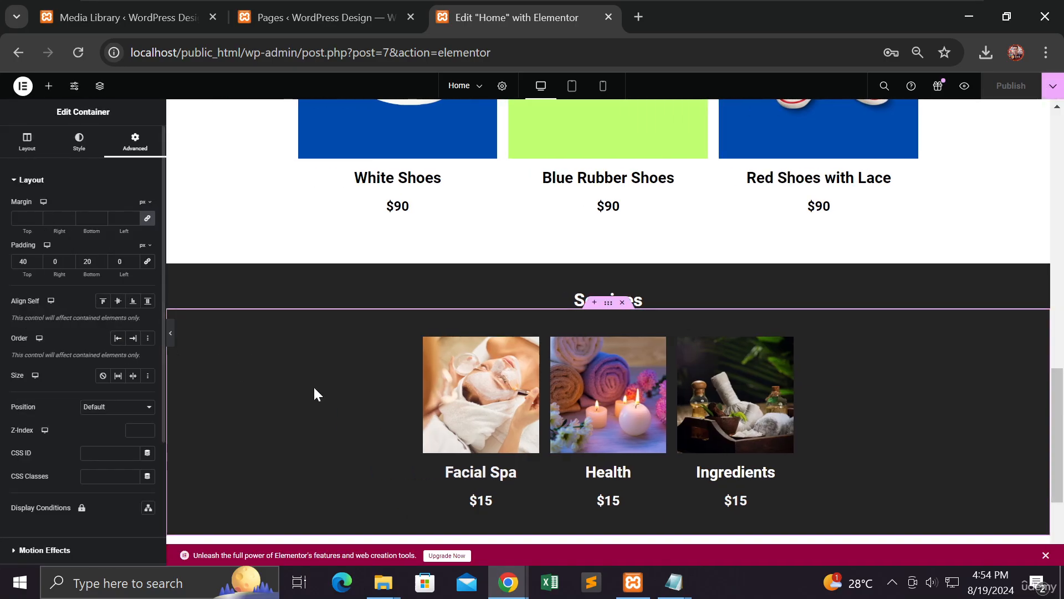
pyautogui.click(463, 403)
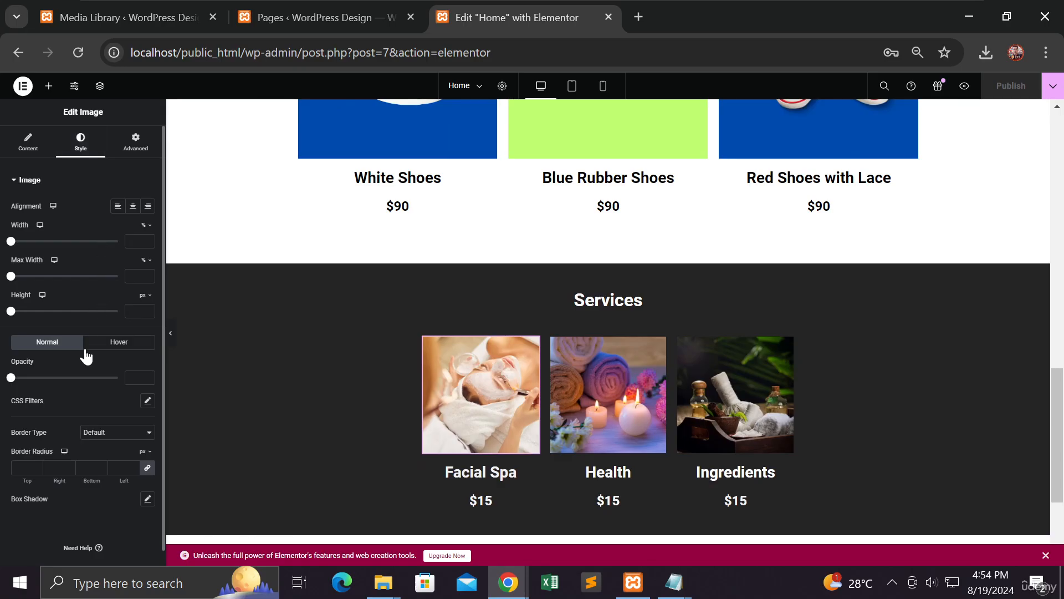
pyautogui.click(115, 342)
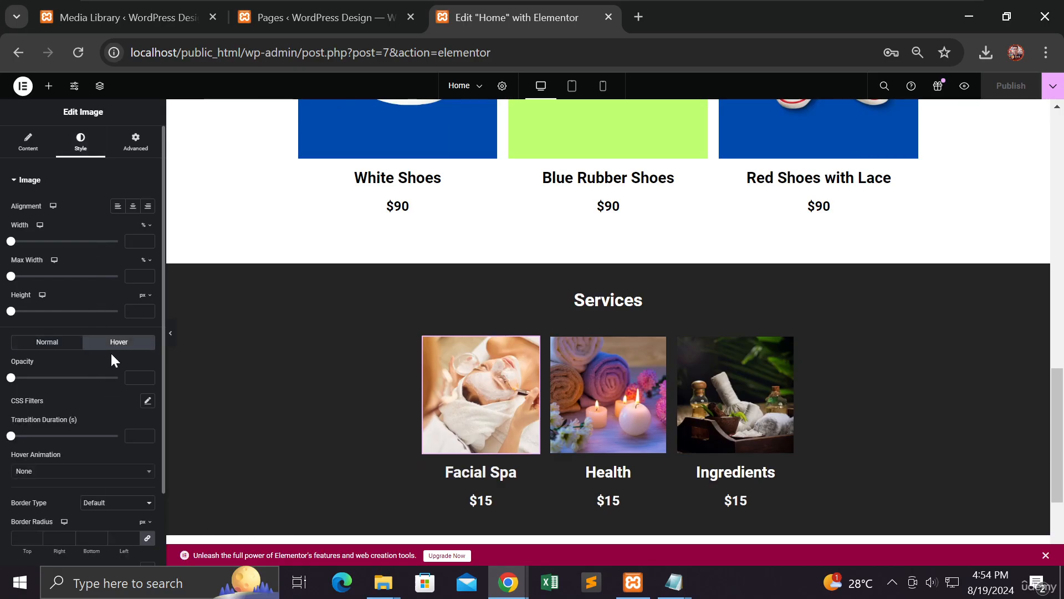
pyautogui.click(66, 473)
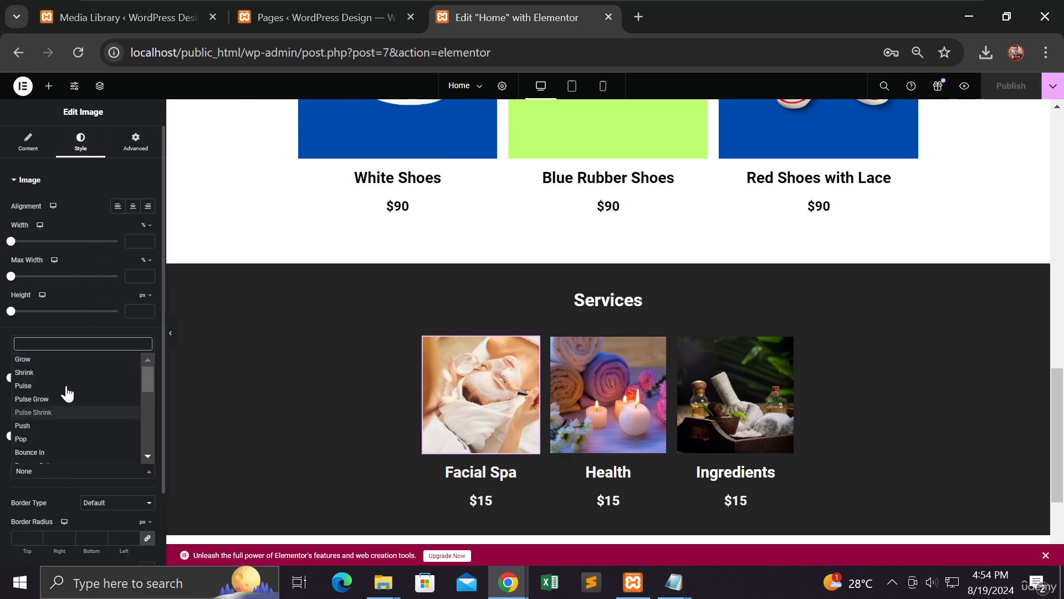
pyautogui.click(74, 359)
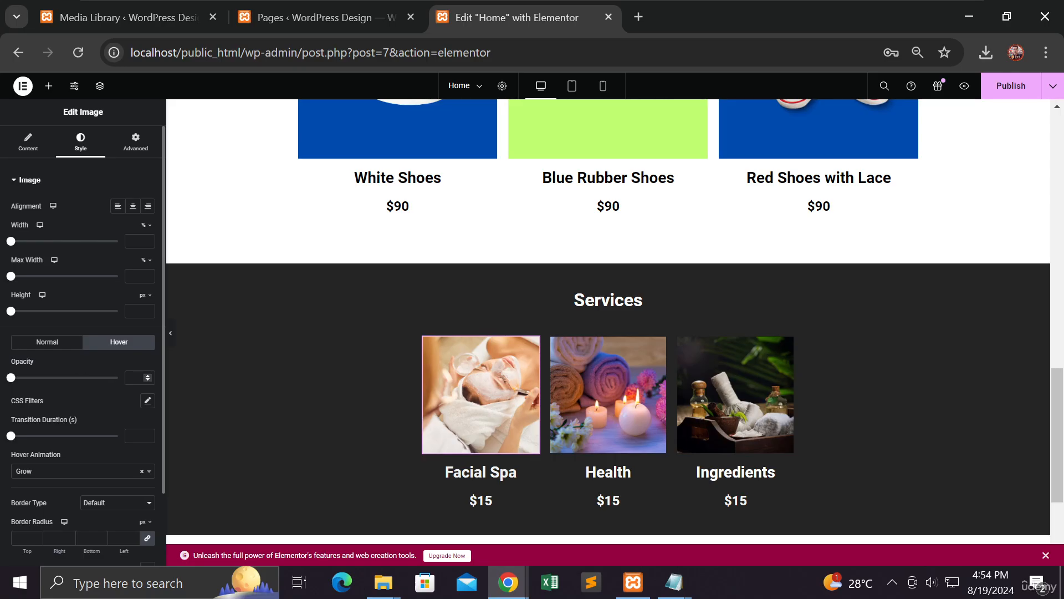
# Step: Give the Health image the Grow hover animation
pyautogui.click(623, 397)
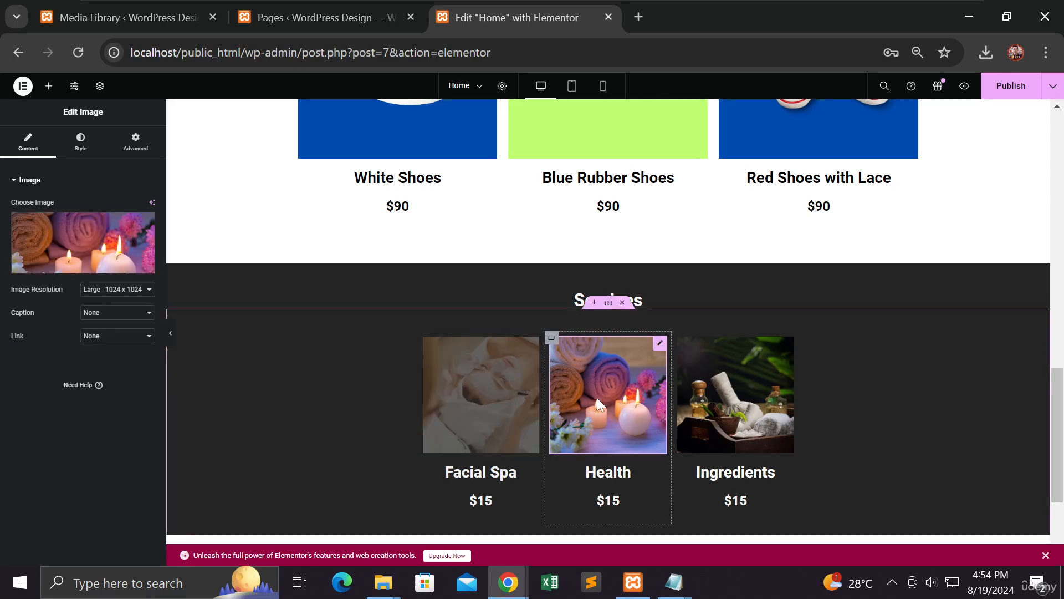
pyautogui.click(81, 142)
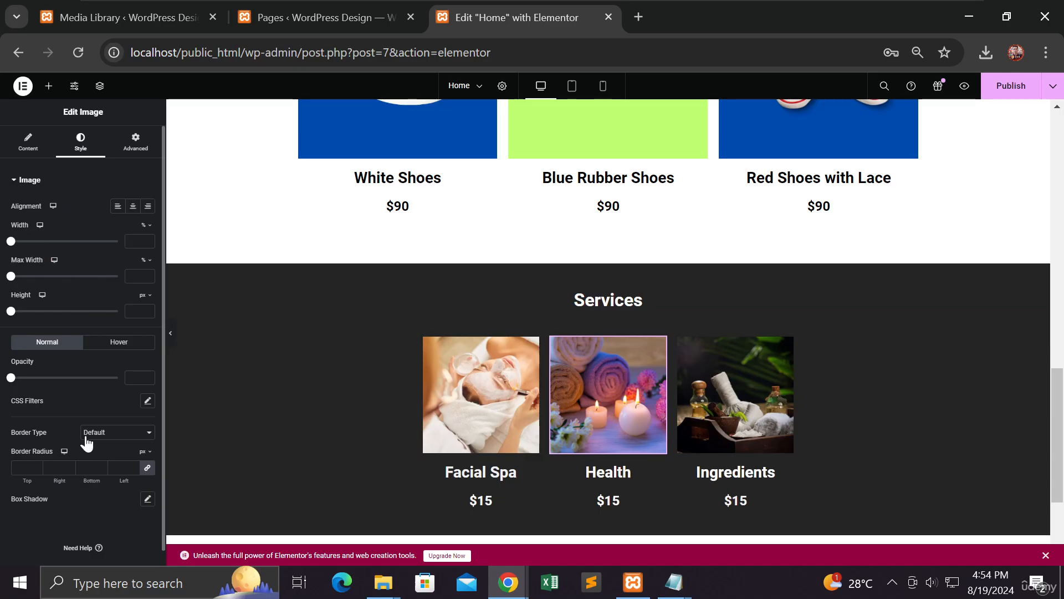
pyautogui.click(125, 345)
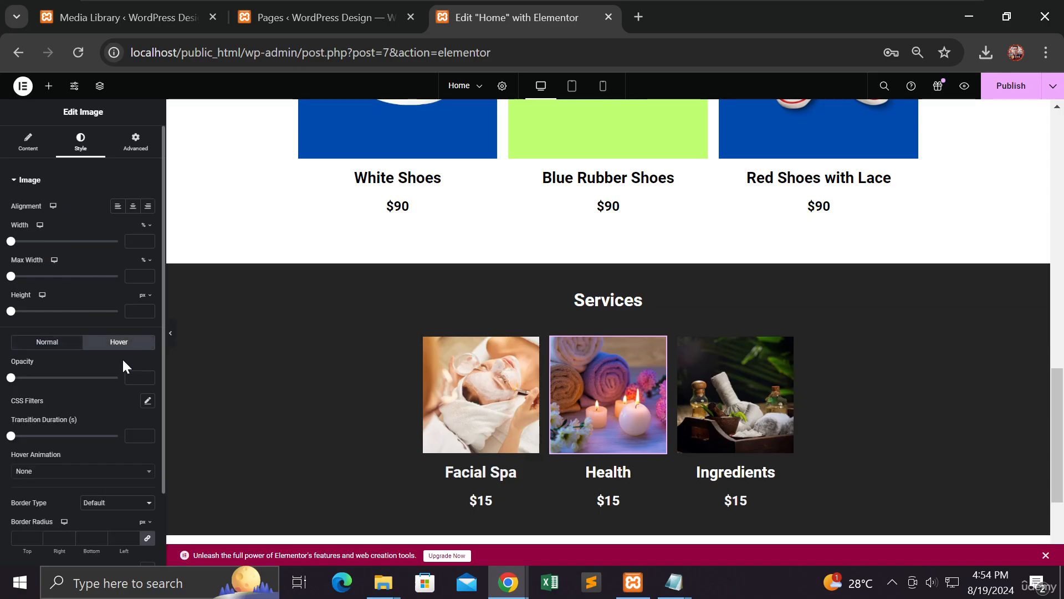
pyautogui.click(69, 474)
pyautogui.click(76, 368)
pyautogui.click(713, 421)
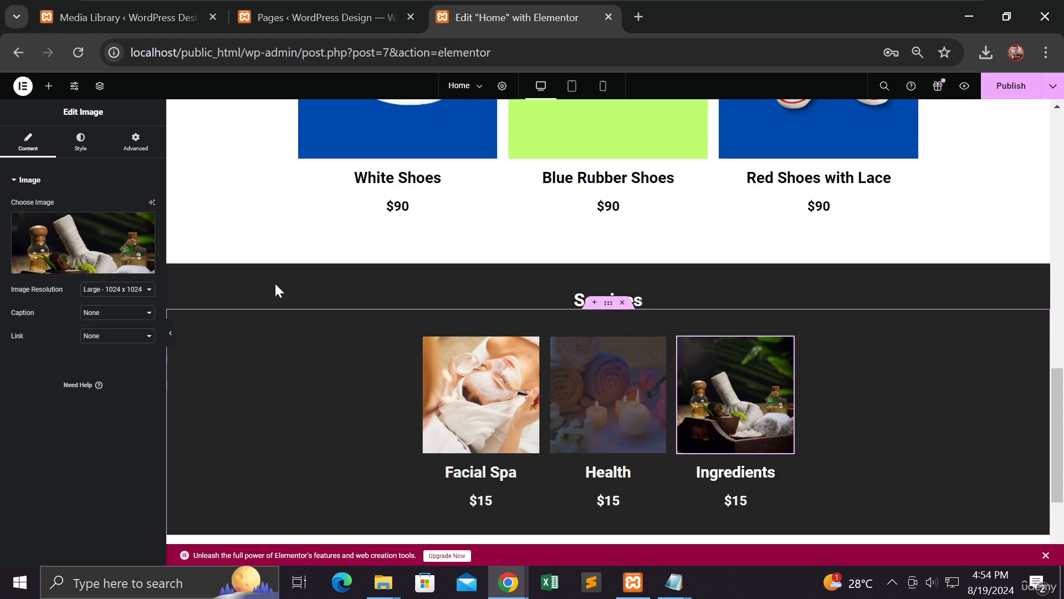
# Step: Give the Ingredients image the Grow hover animation
pyautogui.click(80, 145)
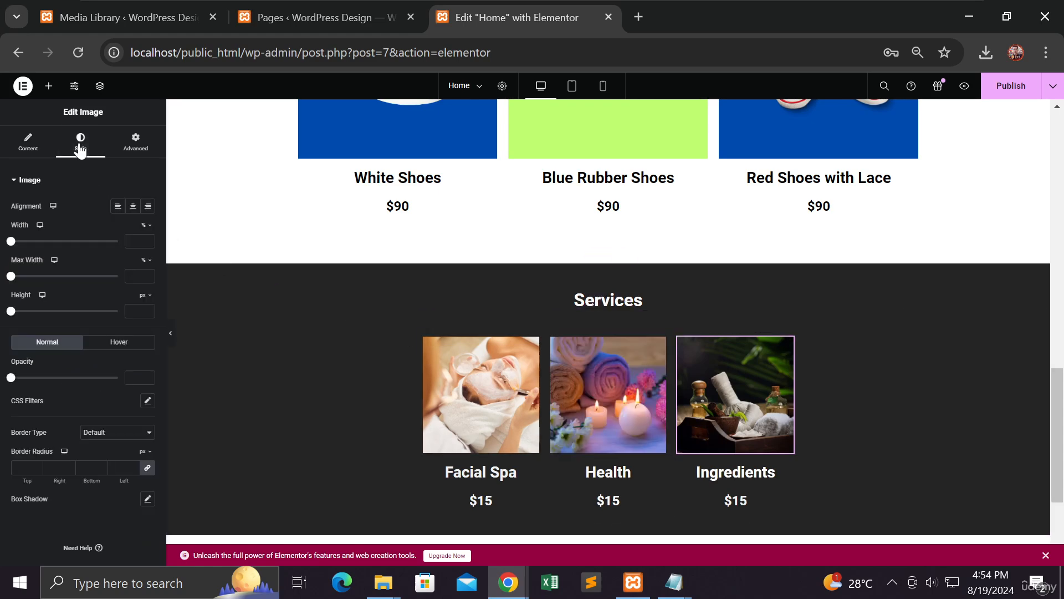
pyautogui.click(105, 345)
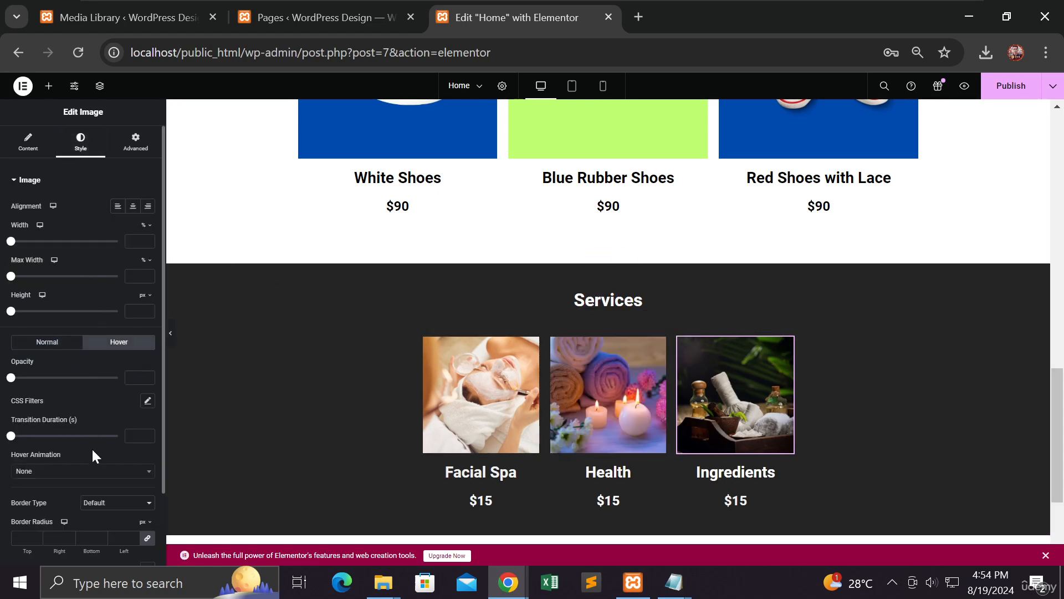
pyautogui.click(93, 475)
pyautogui.click(85, 359)
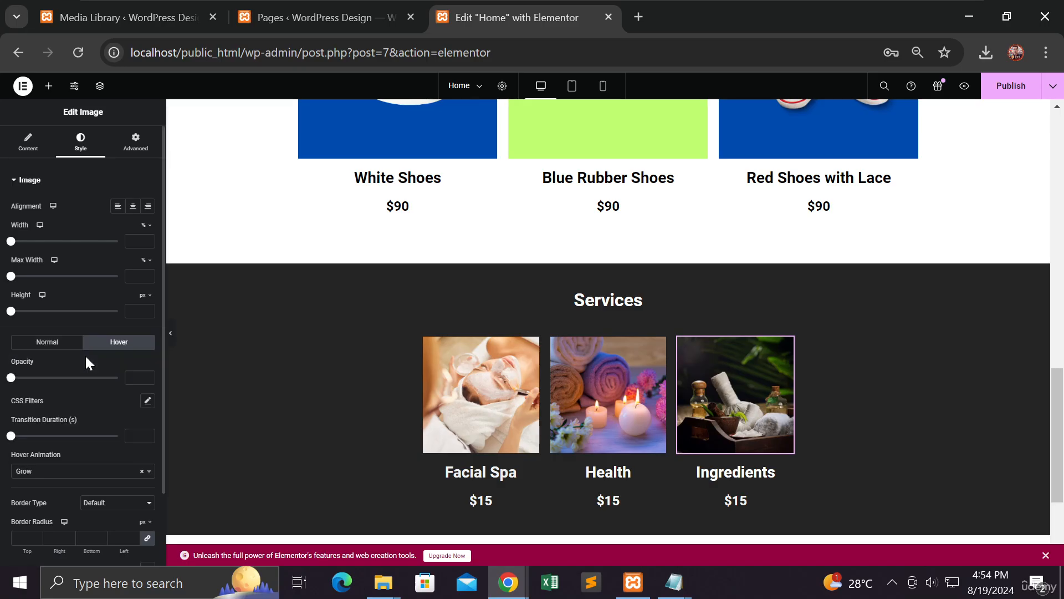
# Step: Preview the images, publish the changes, and bring up the Services Section slide
pyautogui.click(170, 333)
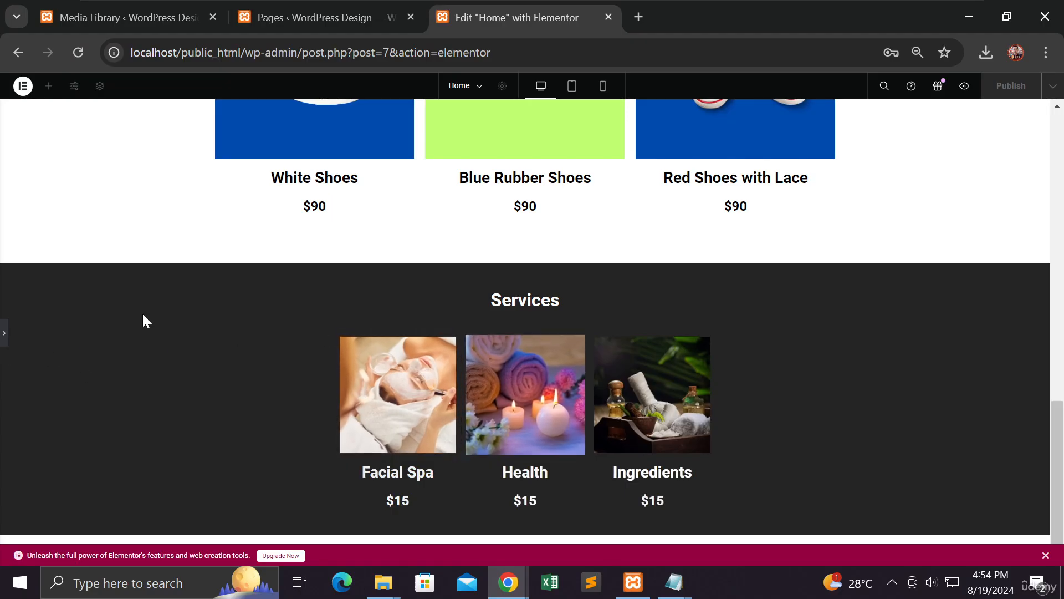
pyautogui.click(6, 337)
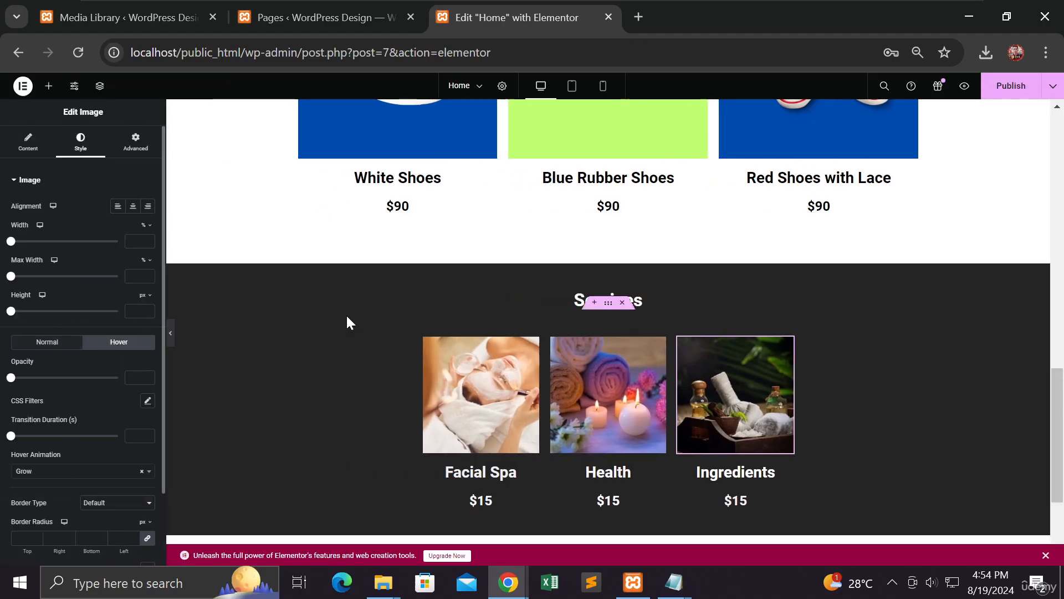
pyautogui.click(1008, 95)
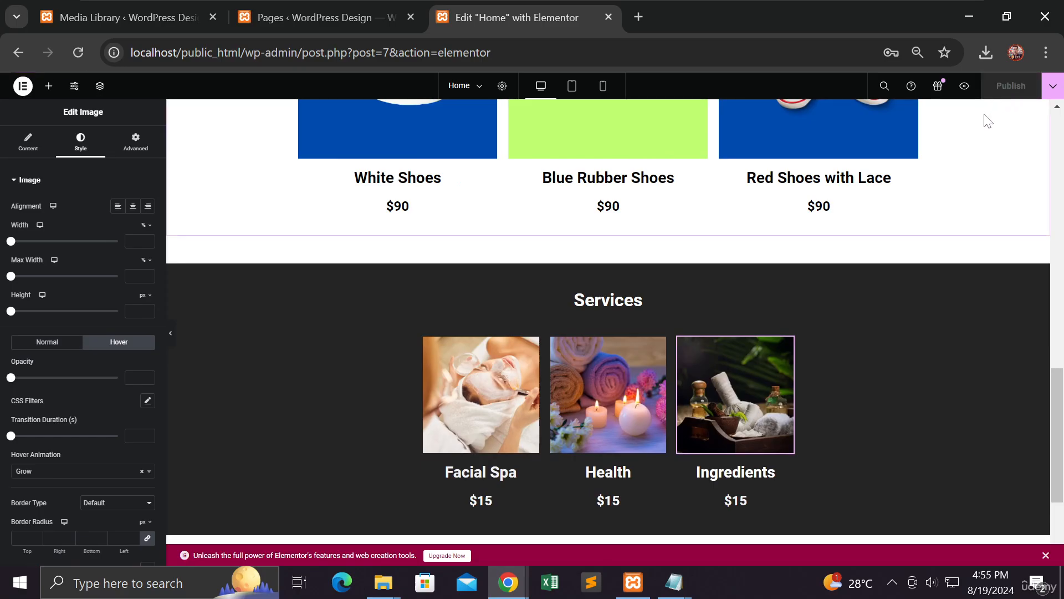
pyautogui.hotkey('alt', 'Tab')
pyautogui.click(634, 235)
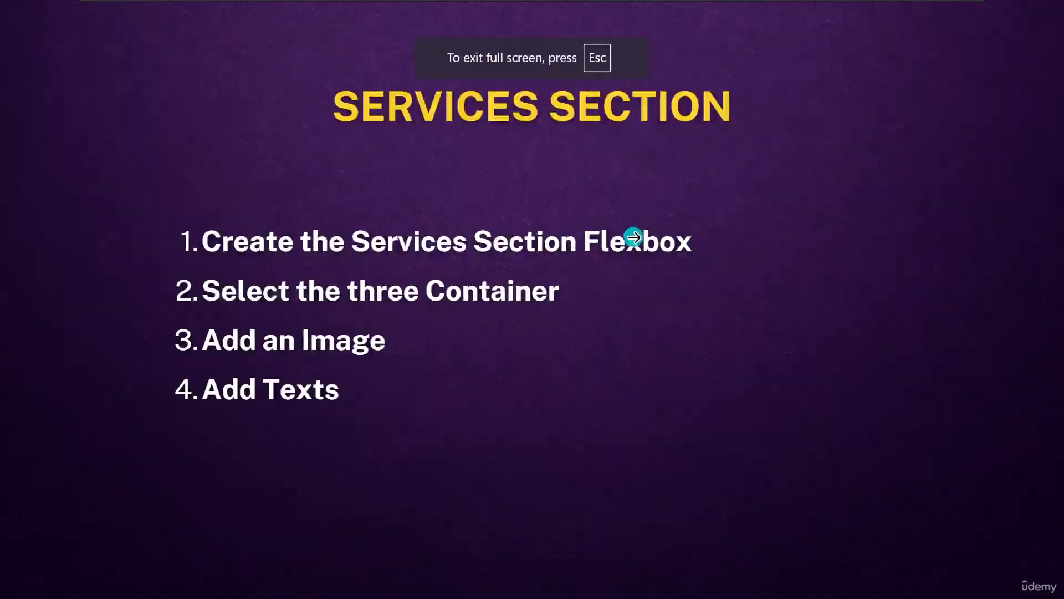